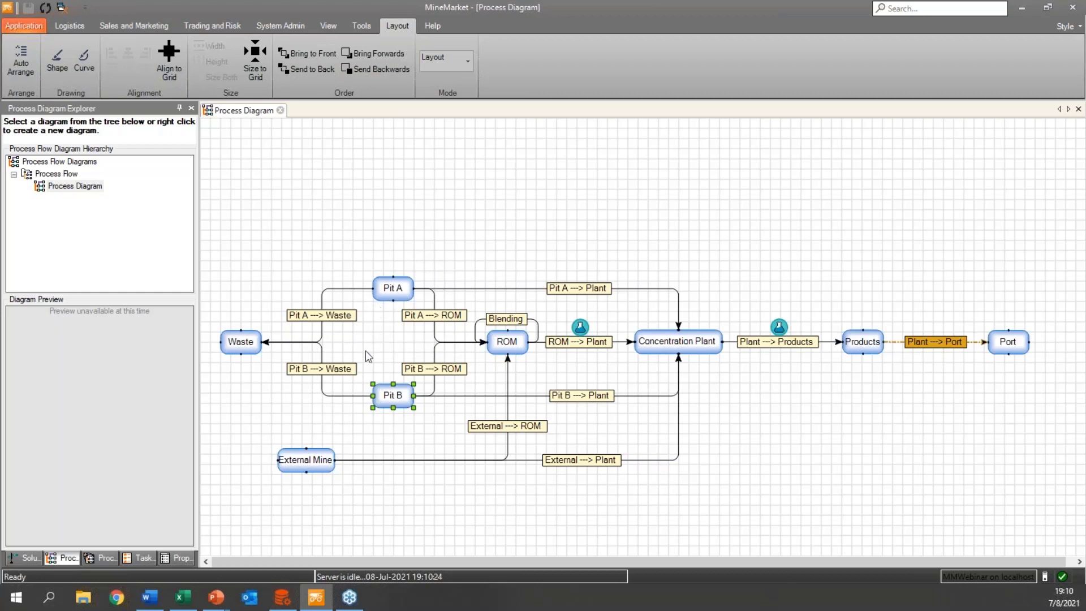
Review the Pit A, Pit B, External Mine, ROM, Concentration Plant, Port and Waste nodes in the process flow diagram.
left_click(392, 294)
left_click(385, 401)
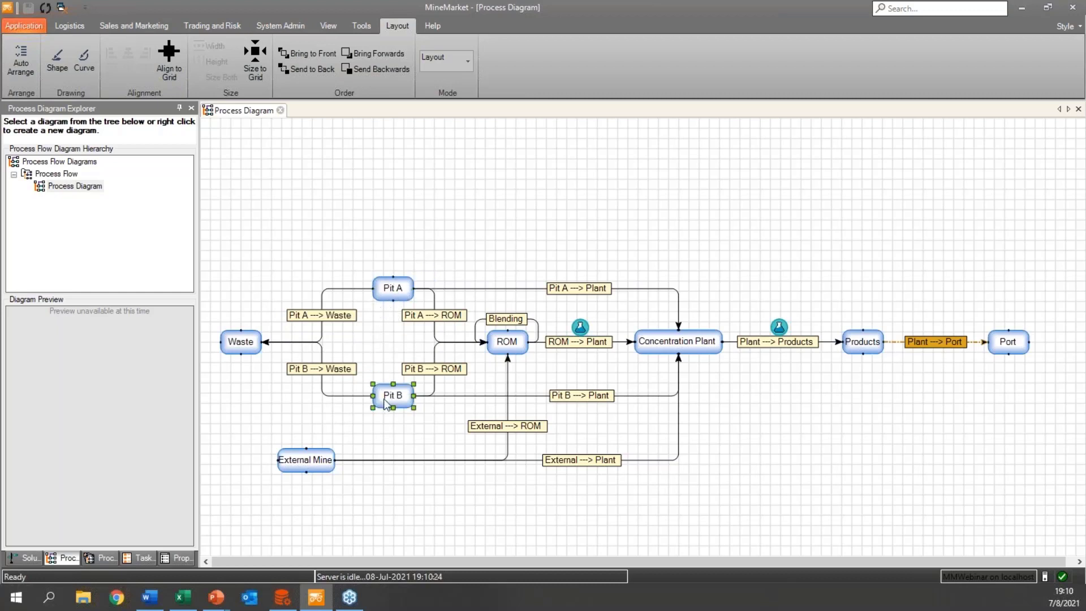
left_click(301, 456)
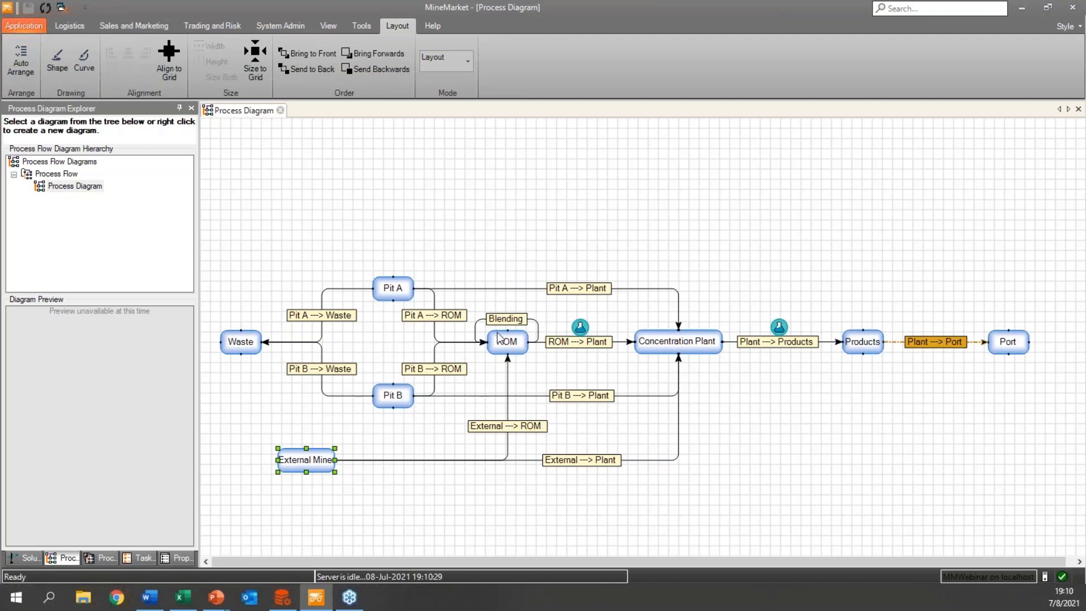
left_click(508, 339)
left_click(671, 345)
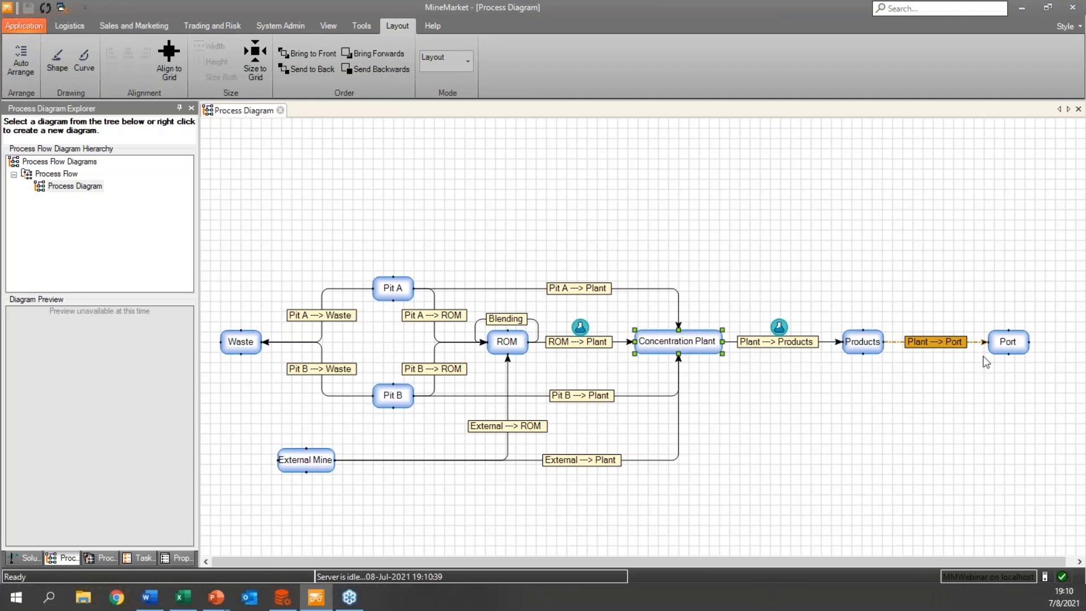
left_click(1000, 344)
mouse_move(240, 346)
left_mouse_down()
mouse_move(234, 224)
mouse_move(236, 348)
left_mouse_up()
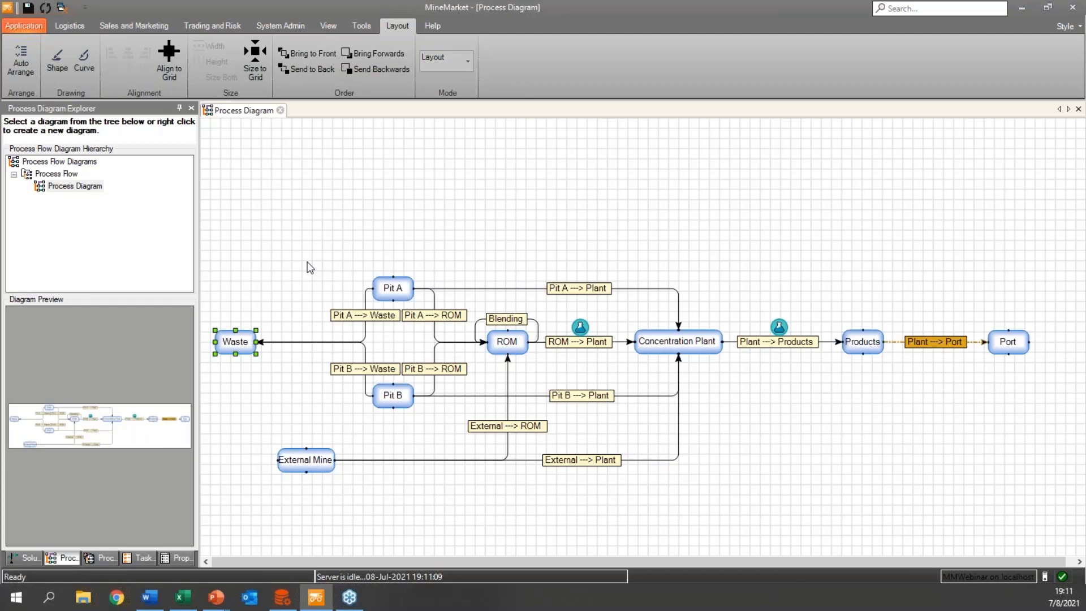
Look through the logistics, sales and marketing, and trading and risk commands, finishing on the logistics set.
left_click(73, 26)
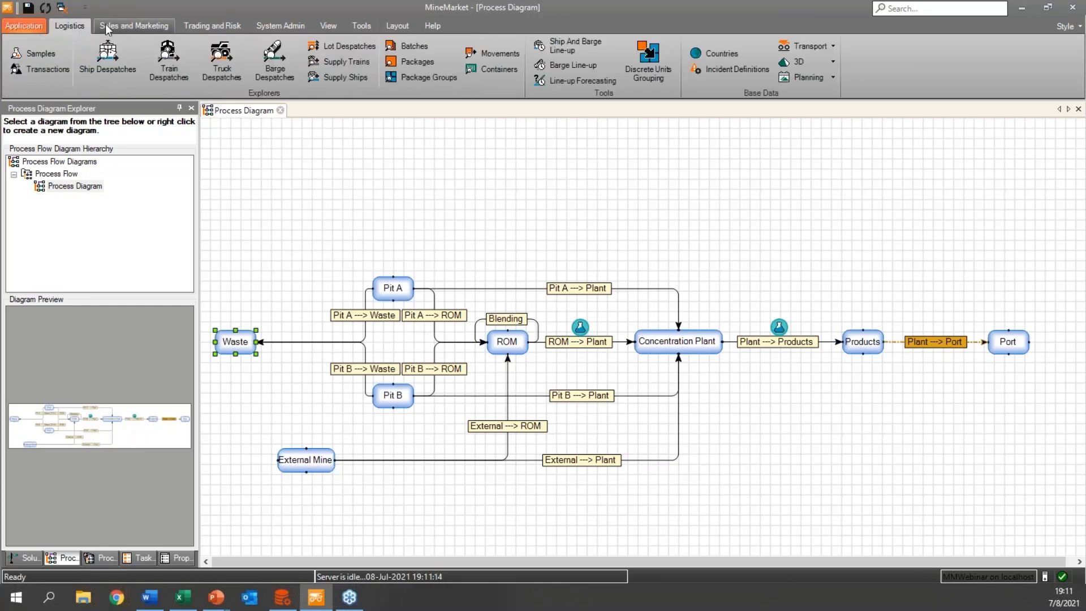
left_click(106, 24)
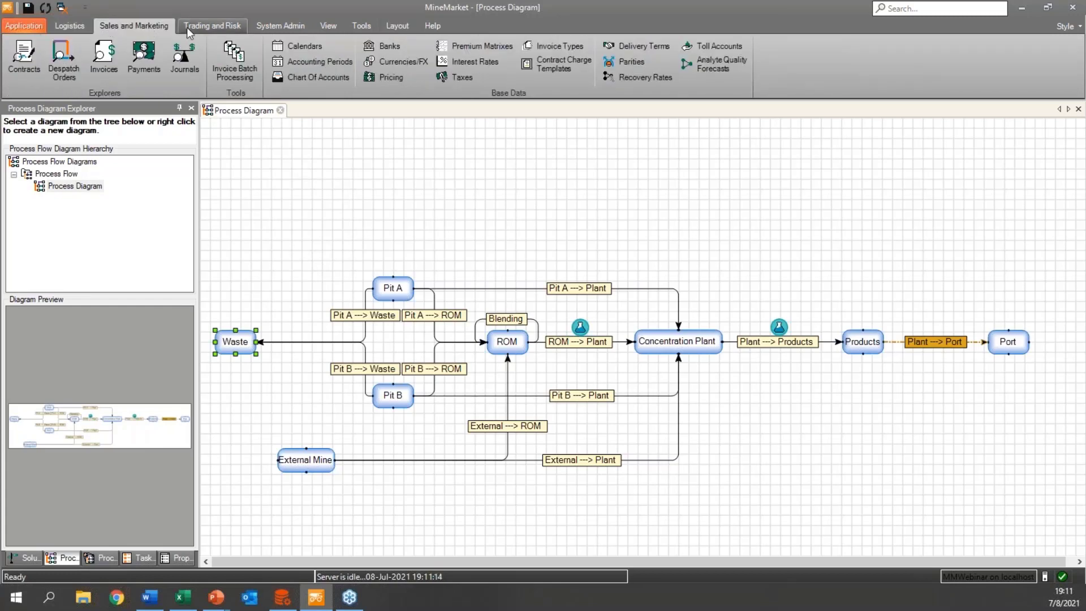
left_click(189, 26)
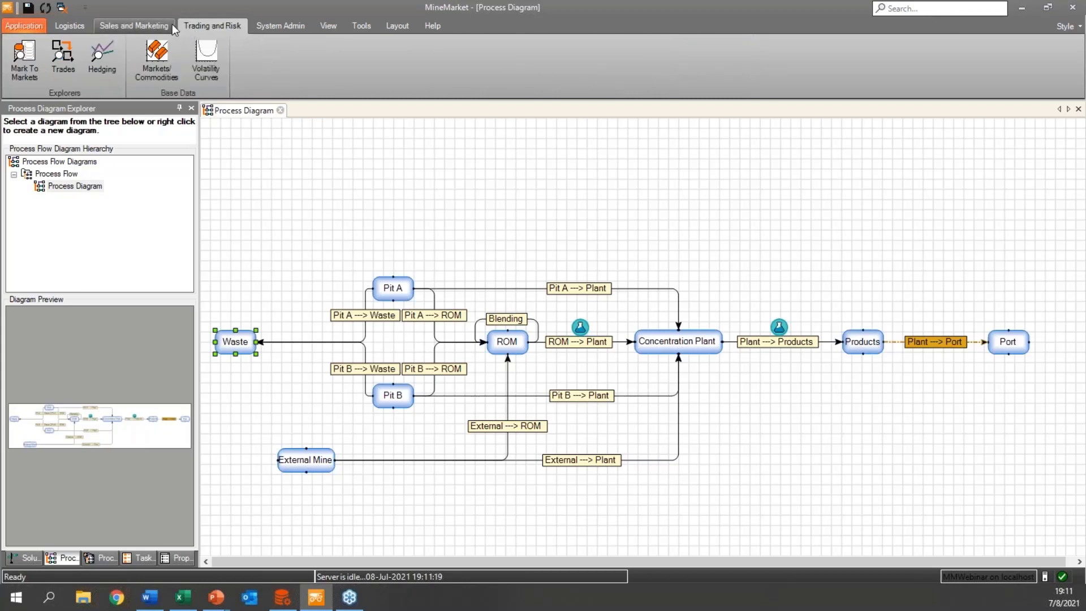
left_click(121, 23)
left_click(80, 22)
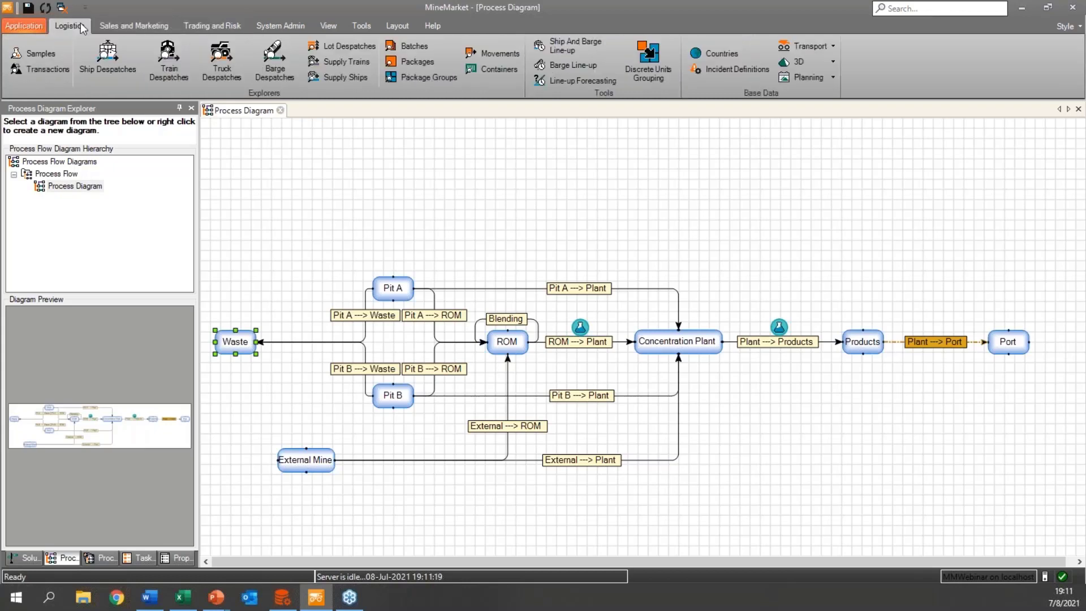
Show the Solution Explorer and expand Supply Chain down to the Mine business area's locations.
left_click(27, 556)
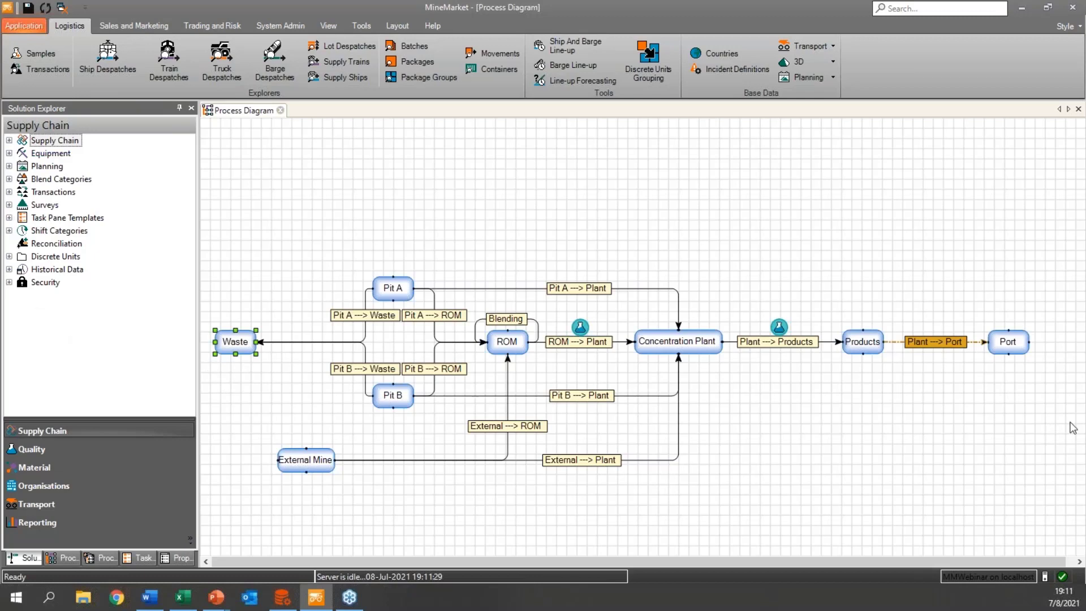
key("alt+Tab")
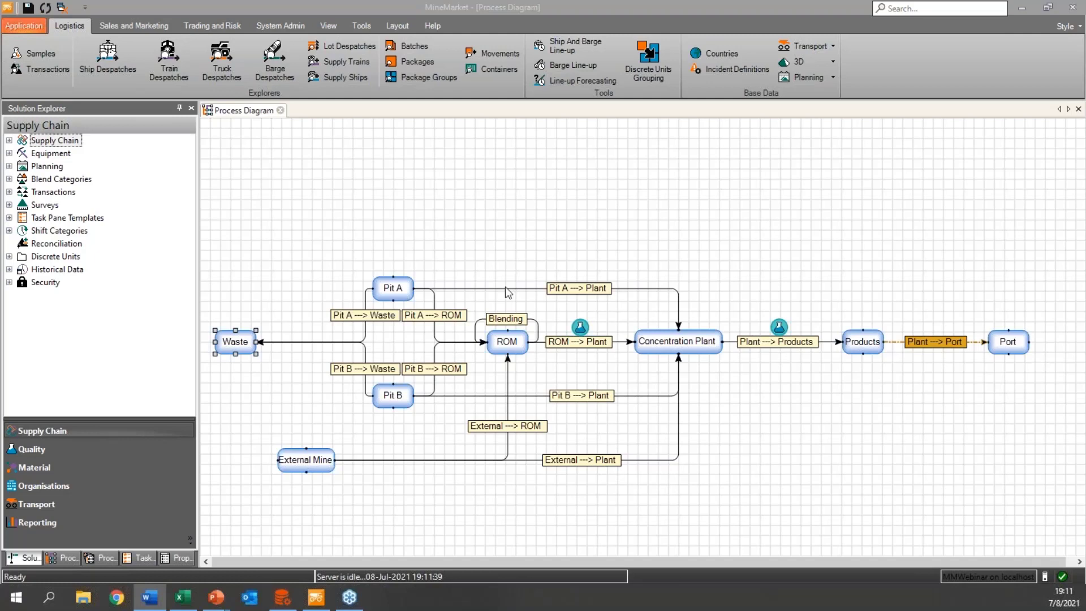
left_click(9, 141)
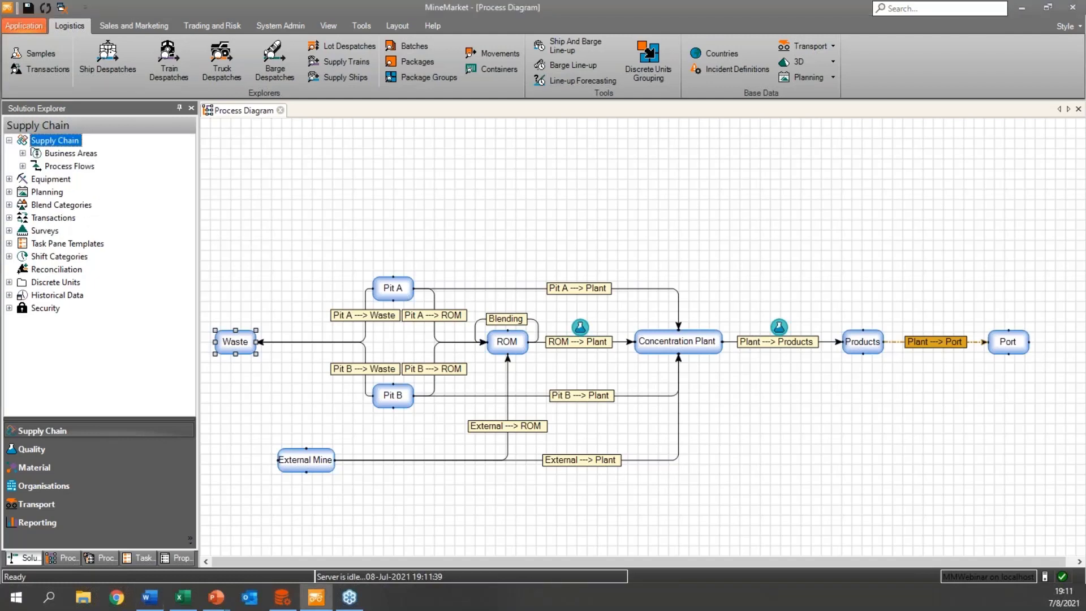
left_click(23, 154)
left_click(37, 192)
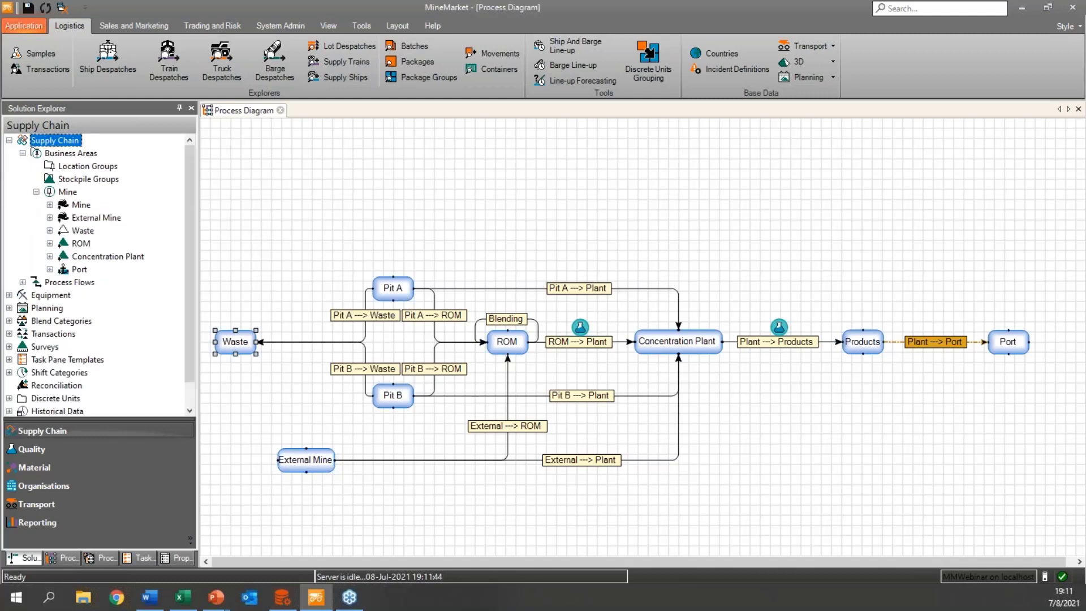
Inspect the mine sources under Pit A and the stockpiles under ROM in the Mine business area.
left_click(50, 205)
left_click(63, 218)
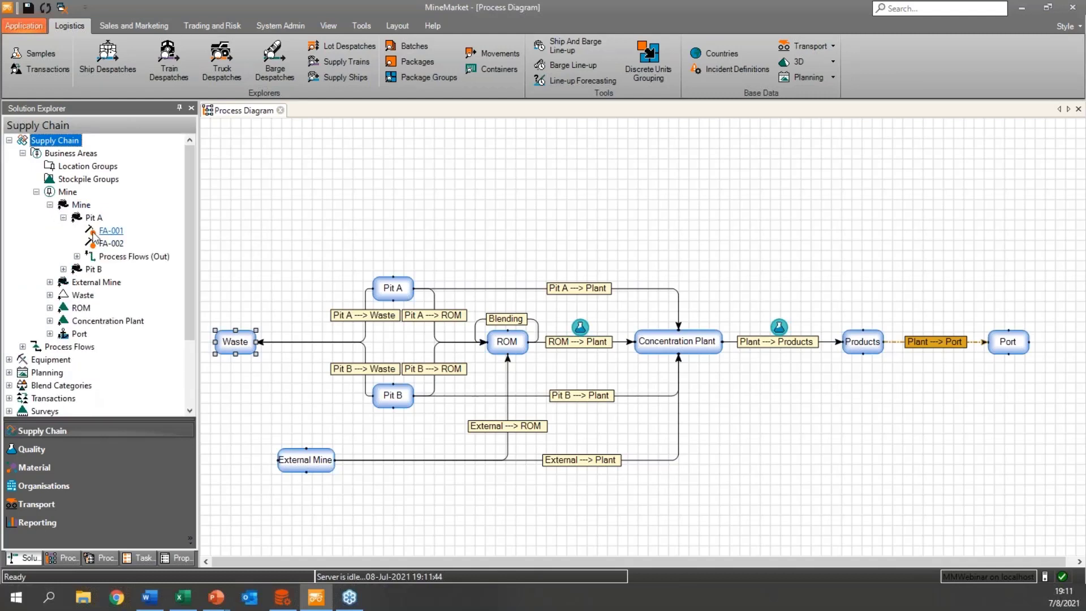
left_click(63, 217)
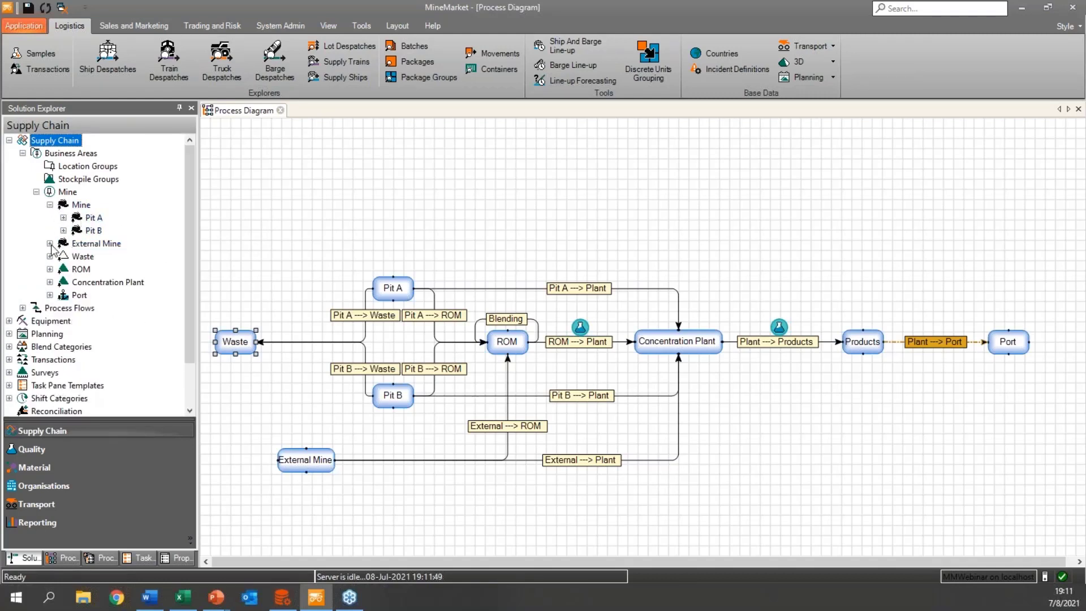
left_click(50, 269)
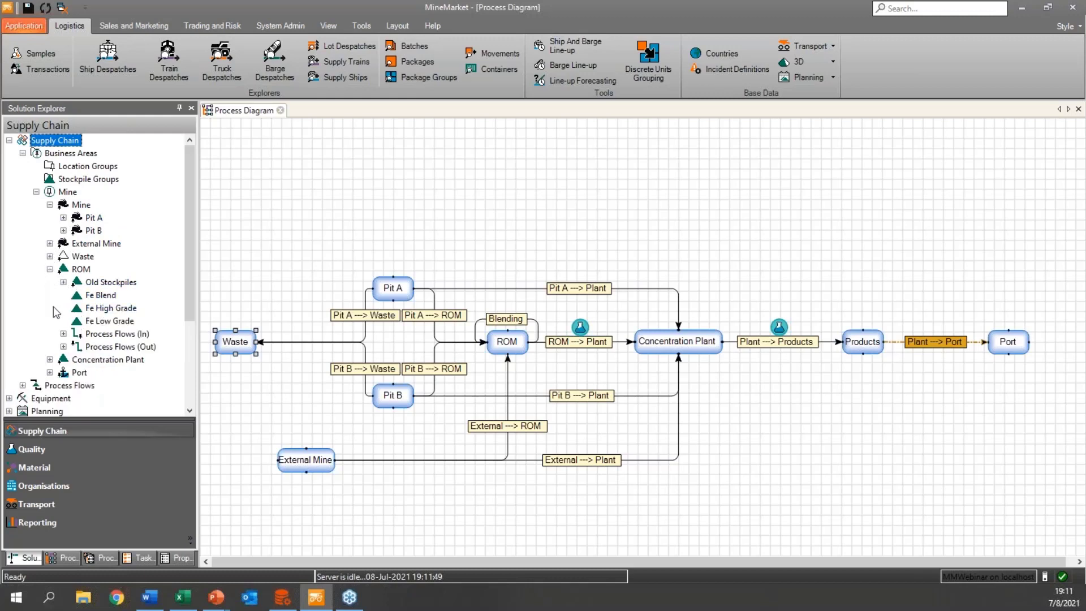
left_click(50, 269)
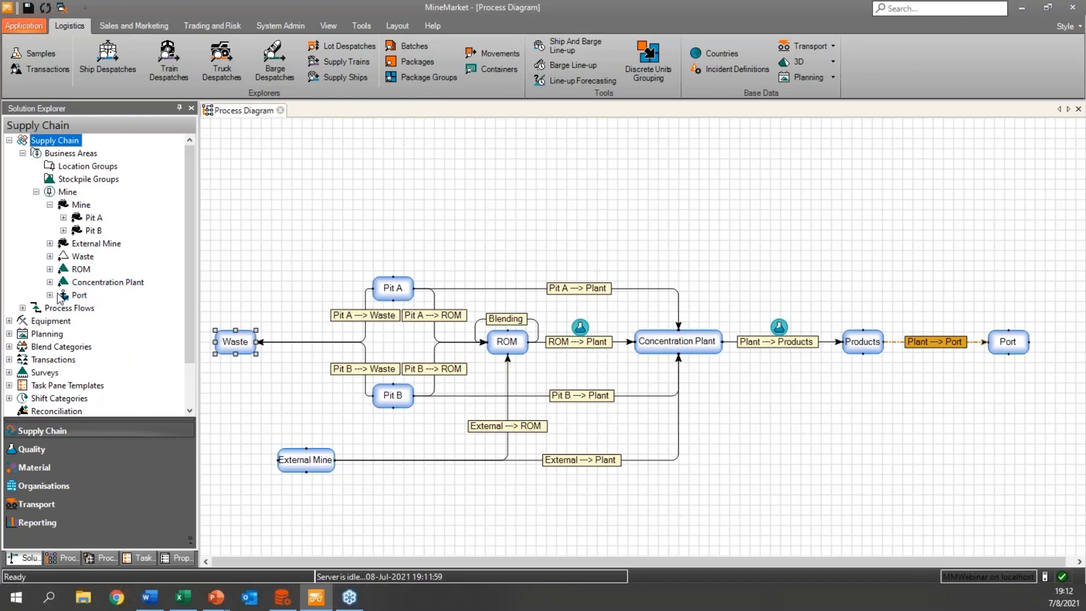
Inspect the Plant category's process flows, and collapse the Process Flows and Business Areas branches.
left_click(24, 309)
left_click(36, 334)
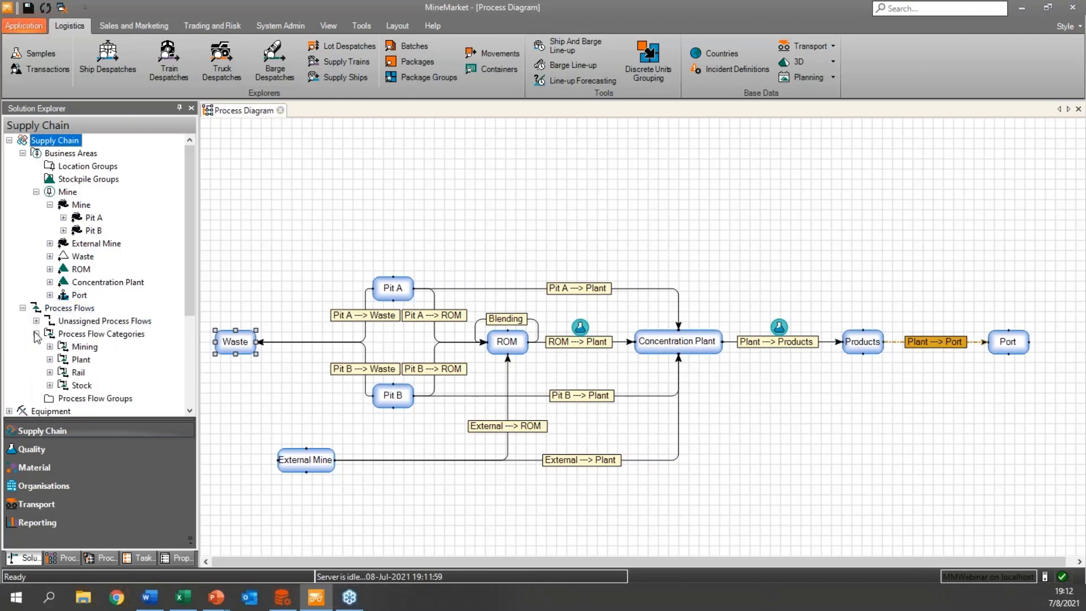
left_click(50, 359)
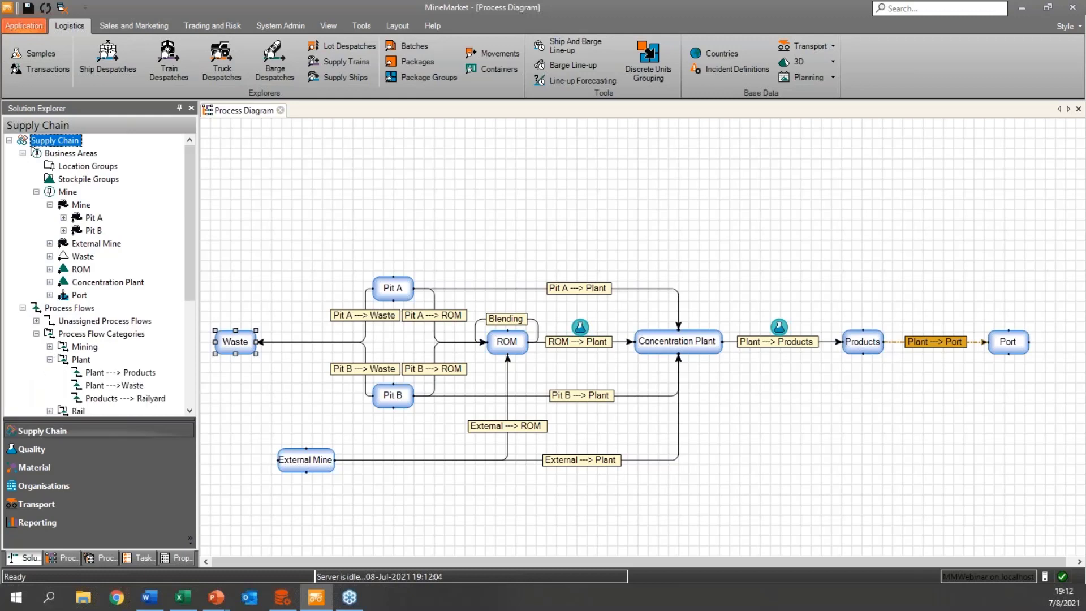
left_click(49, 360)
left_click(36, 334)
left_click(23, 308)
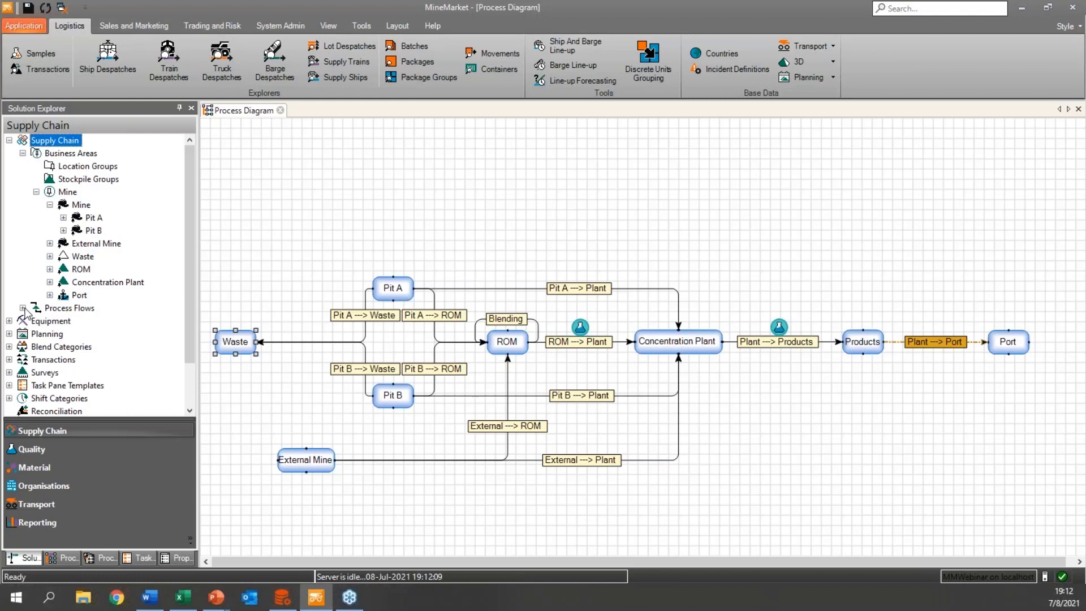
left_click(37, 192)
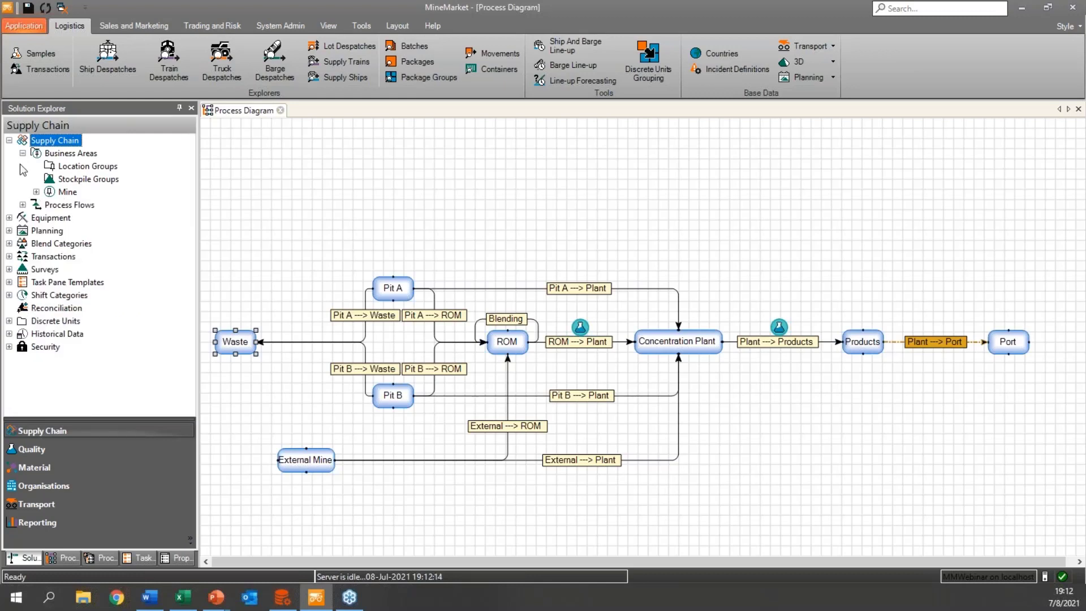
left_click(23, 153)
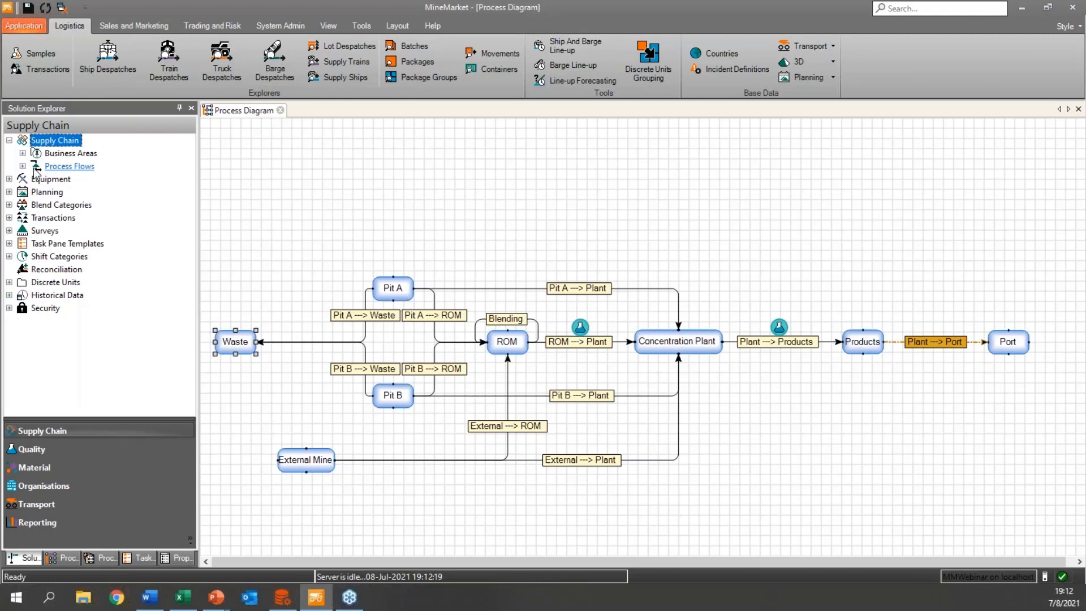
Look through the Quality section's analyte groups and analyte definitions.
left_click(39, 449)
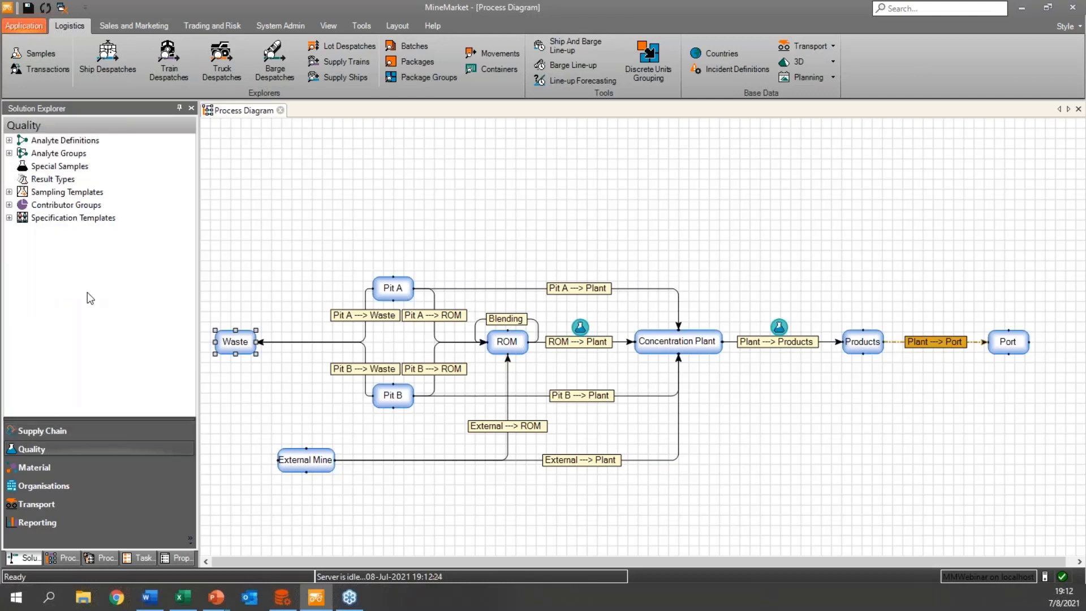
left_click(9, 153)
left_click(9, 153)
left_click(9, 141)
left_click(9, 141)
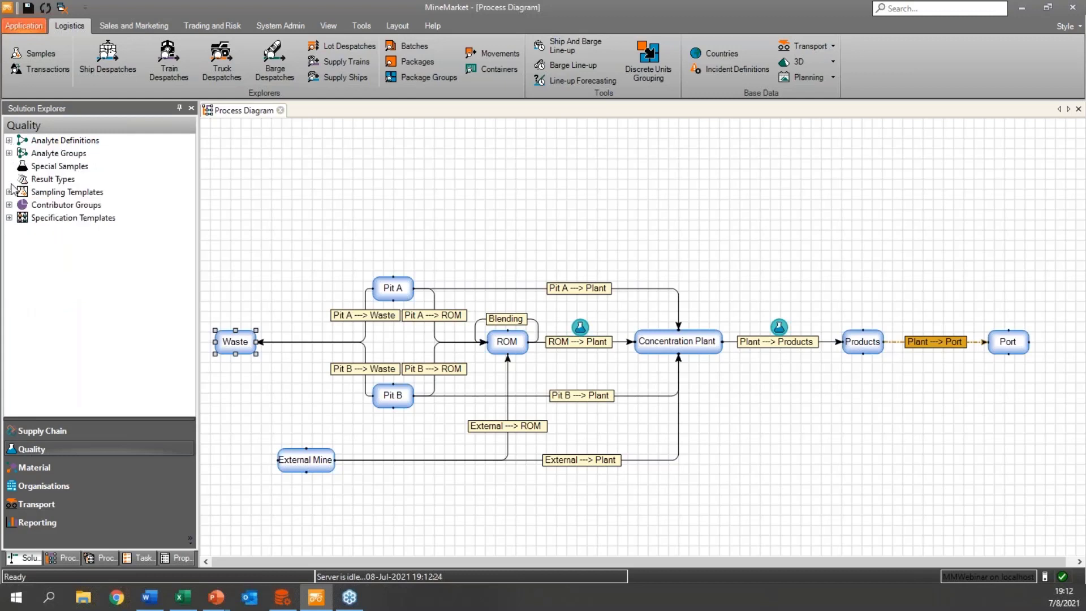
Review the Iron products in the Material section and collapse the product list.
left_click(35, 467)
left_click(9, 153)
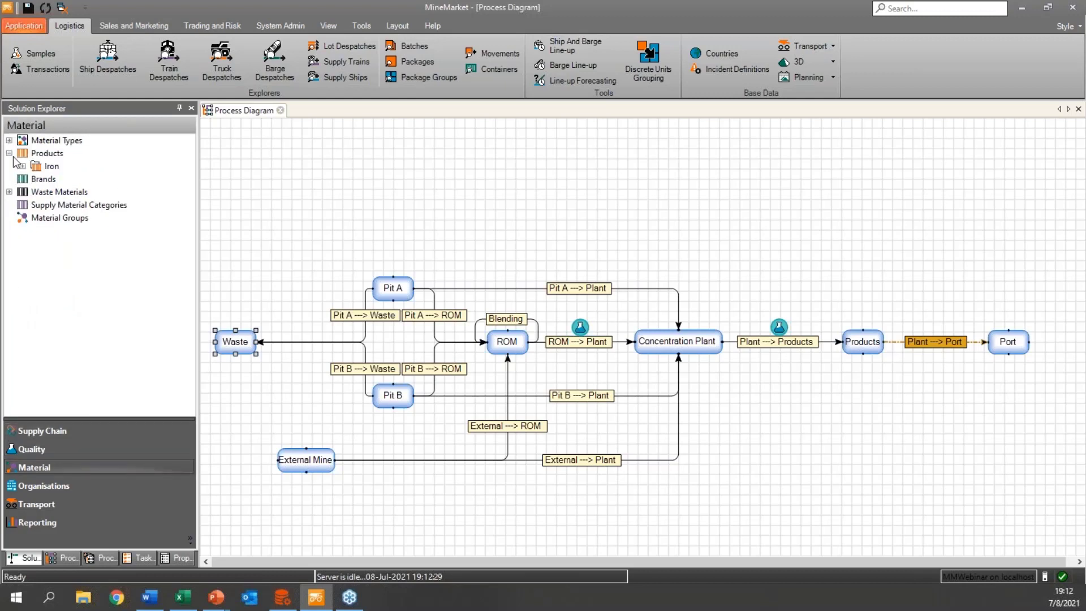
left_click(23, 167)
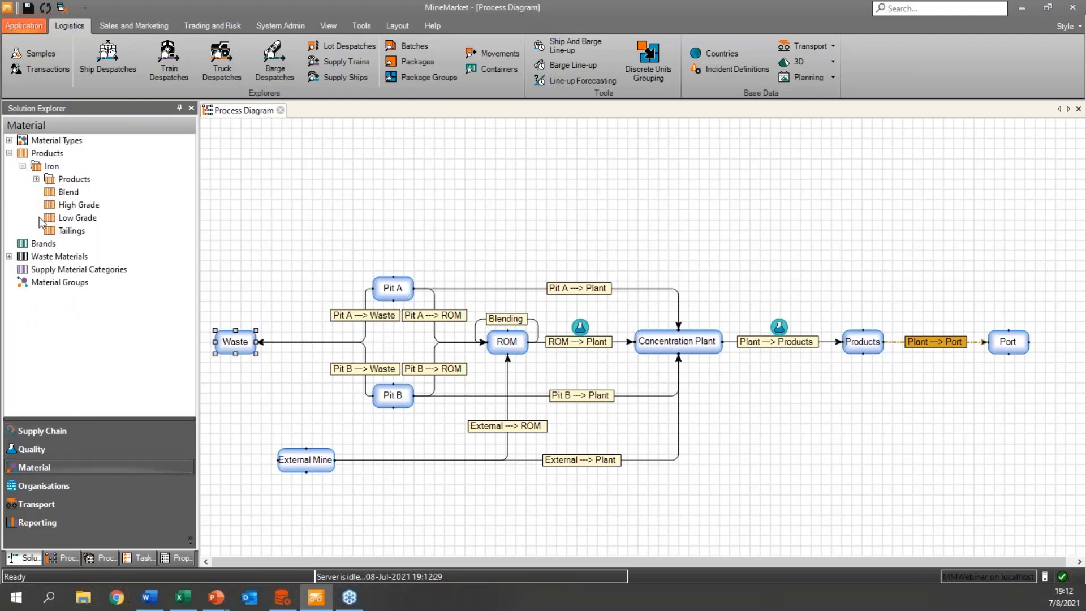
left_click(23, 167)
left_click(9, 153)
Review the Mining Trucks category in the Transport section and collapse the Trucks branch.
left_click(32, 505)
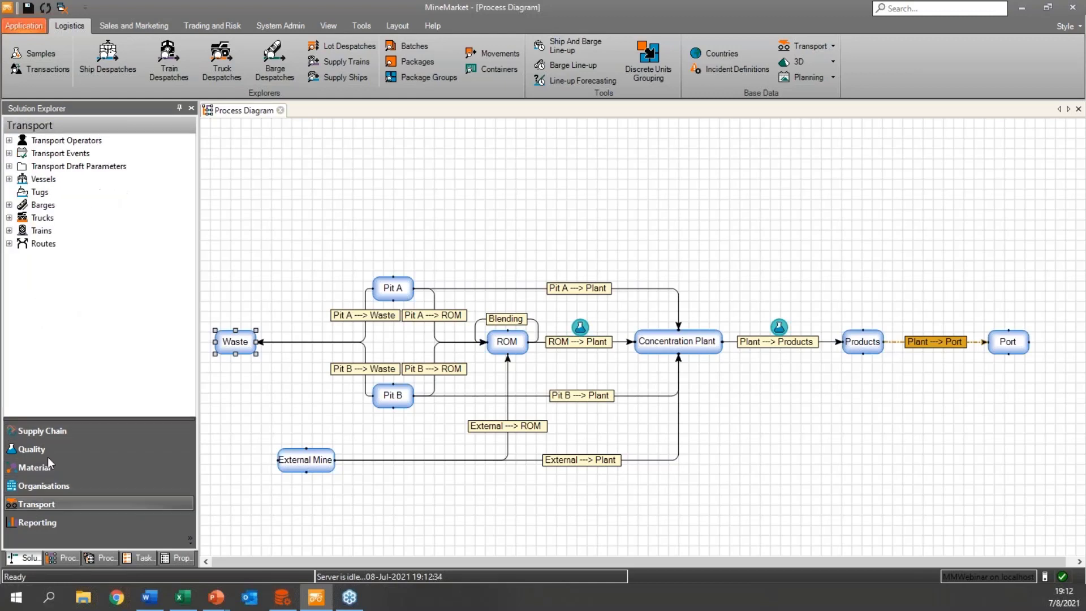
left_click(9, 218)
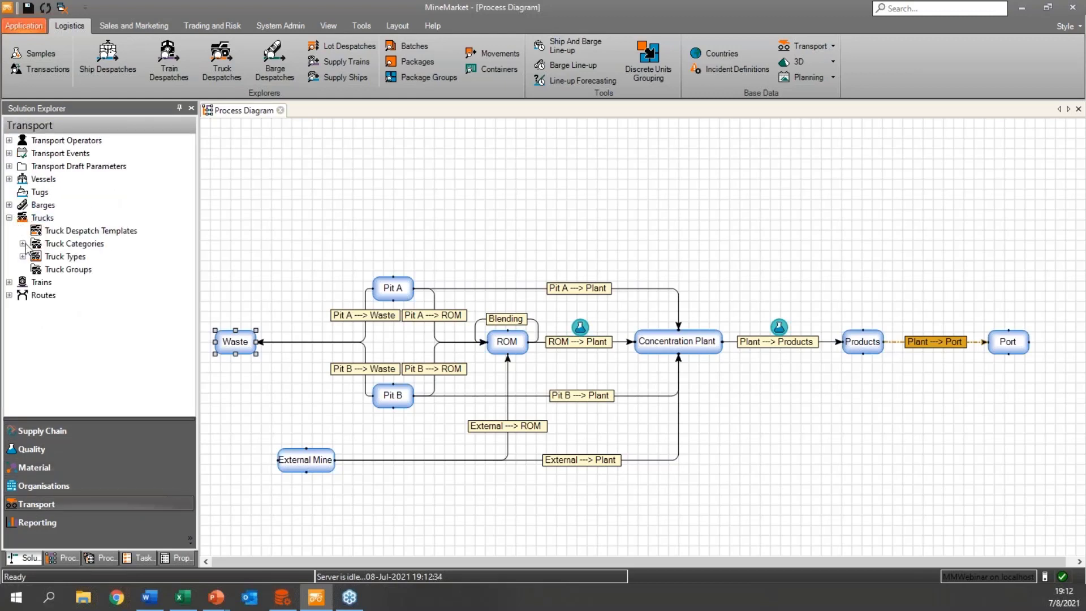
left_click(23, 244)
left_click(37, 257)
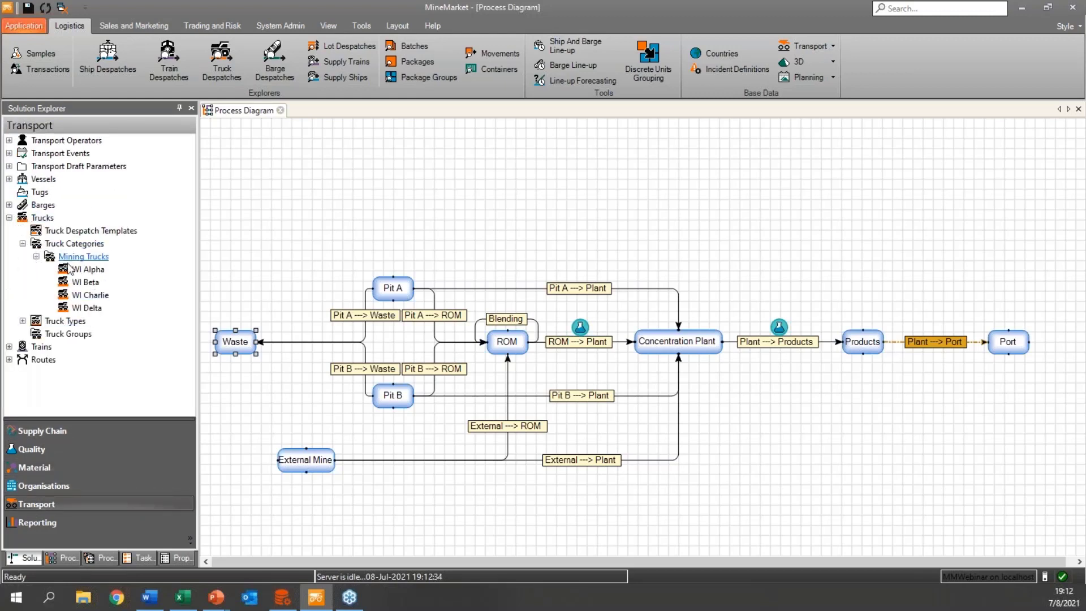
left_click(36, 256)
left_click(23, 244)
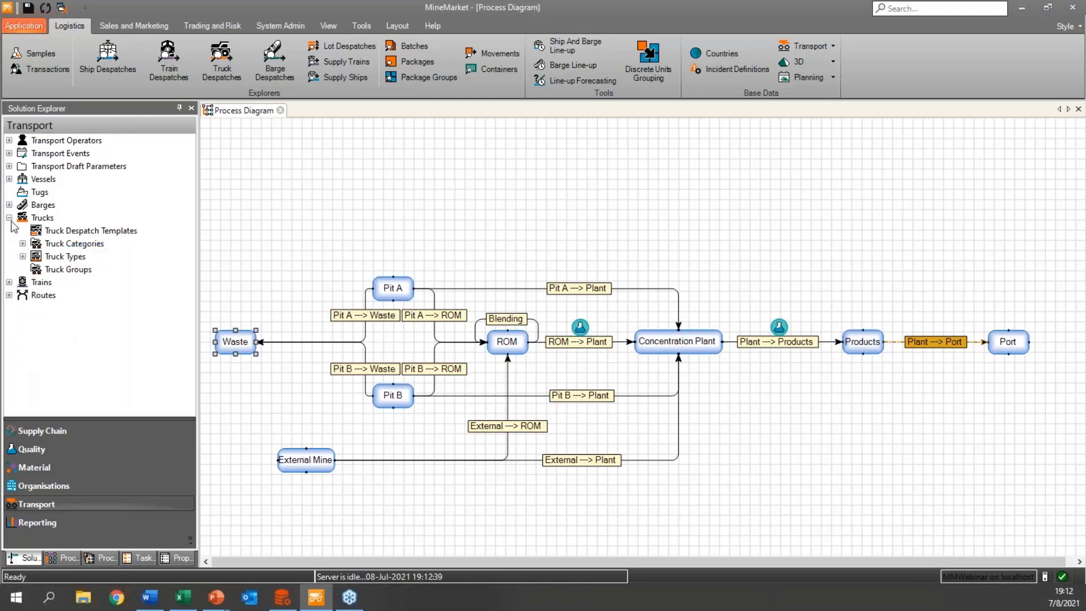
left_click(9, 218)
Open the FA-001 mine source record from Pit A in the Supply Chain's Mine business area.
left_click(63, 431)
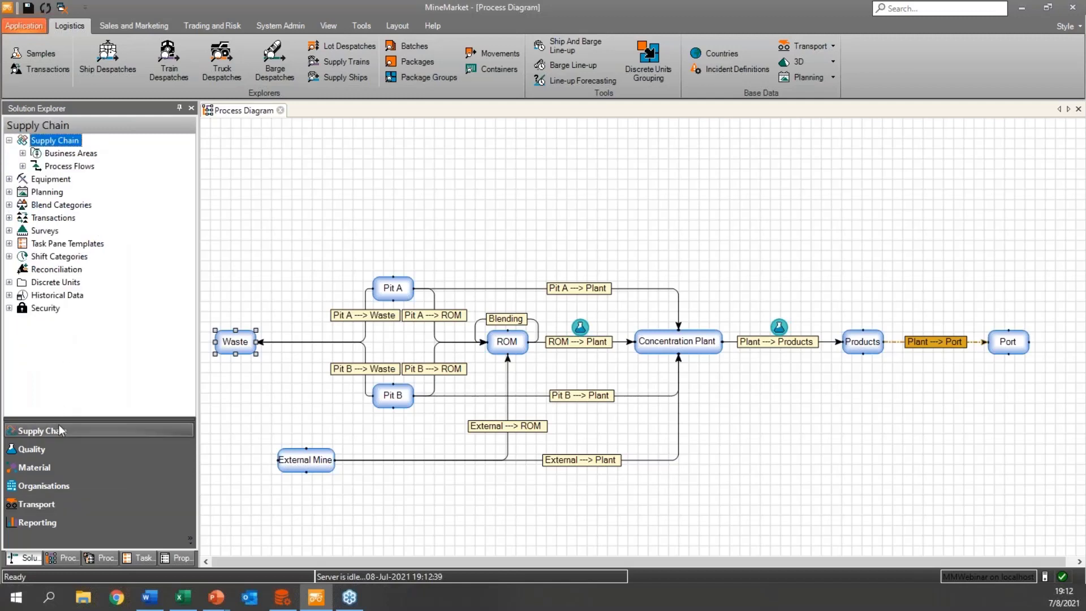
left_click(23, 153)
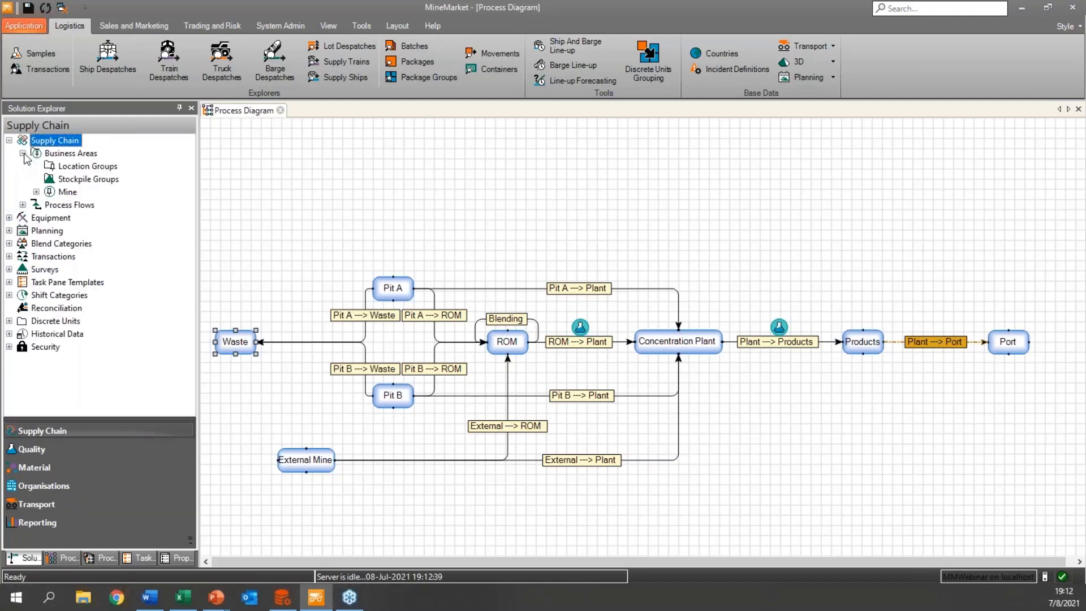
left_click(37, 192)
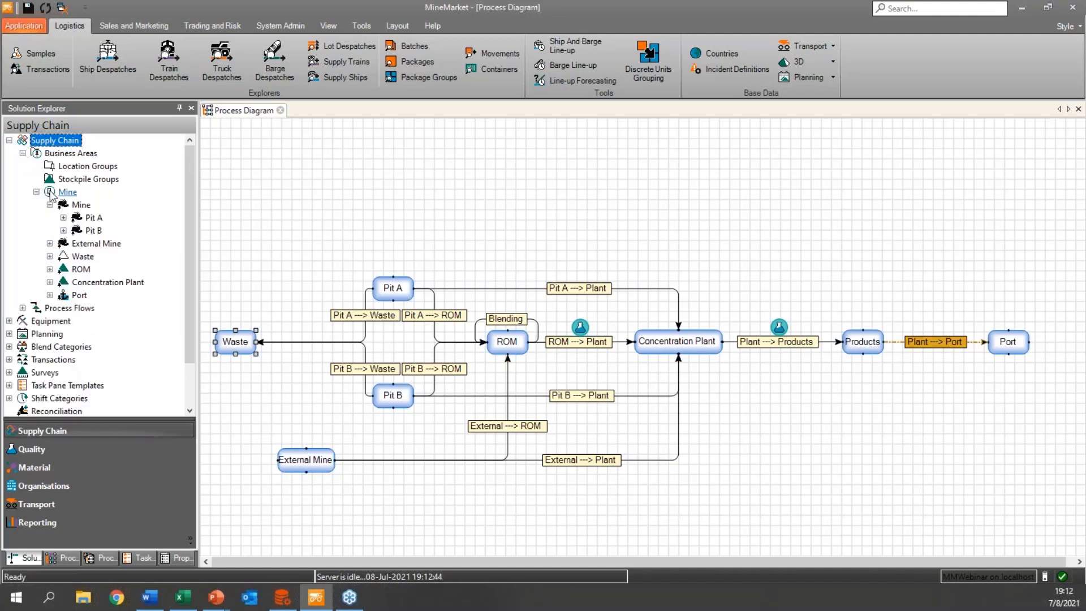
left_click(63, 217)
left_click(104, 233)
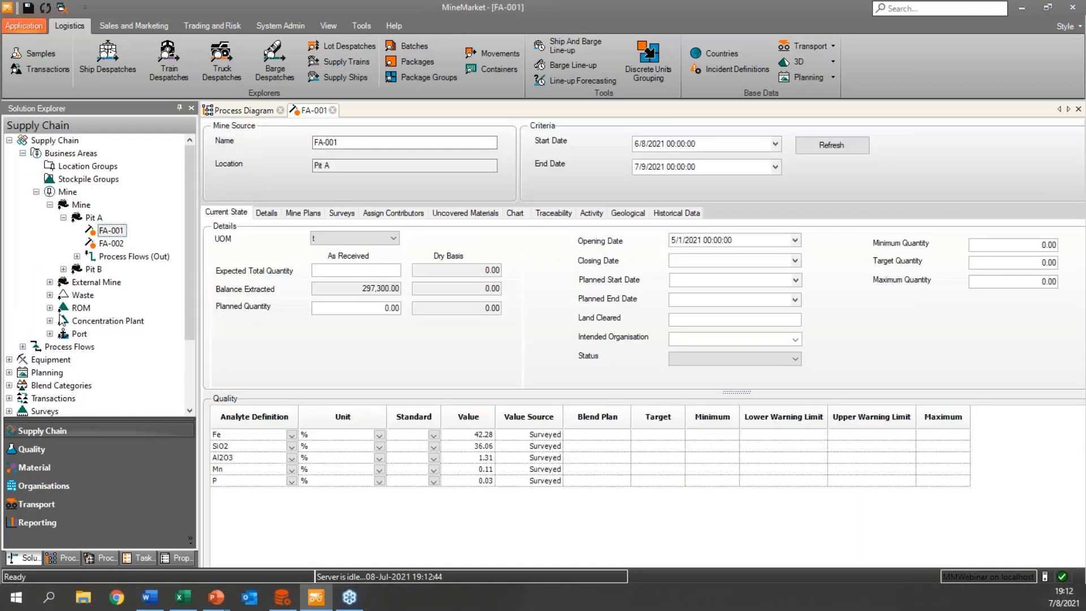
Open the Fe Blend stockpile record from ROM and collapse the ROM branch.
left_click(49, 308)
left_click(93, 334)
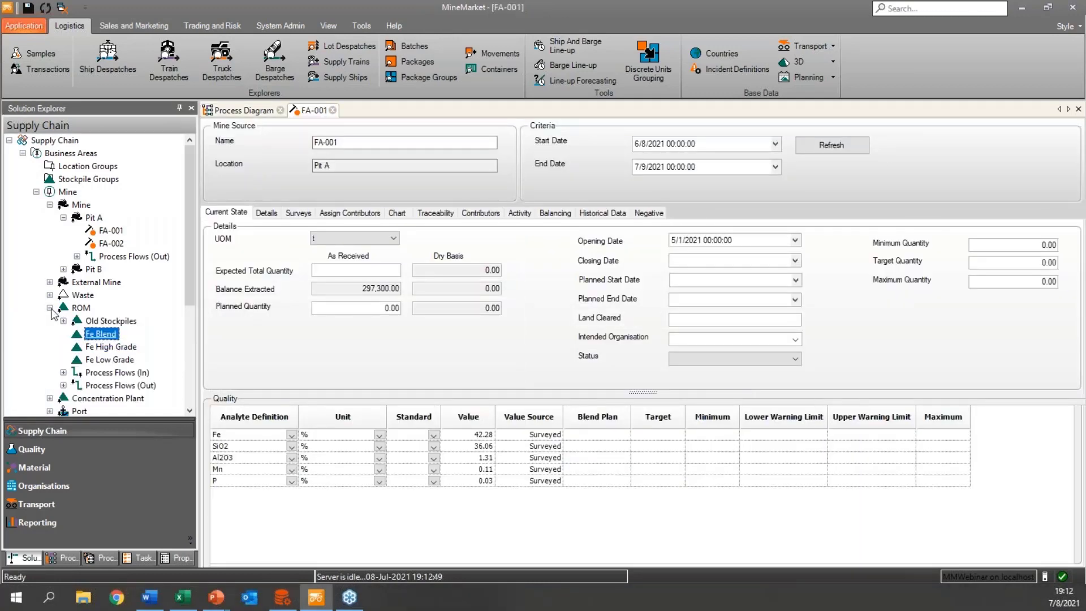
left_click(50, 308)
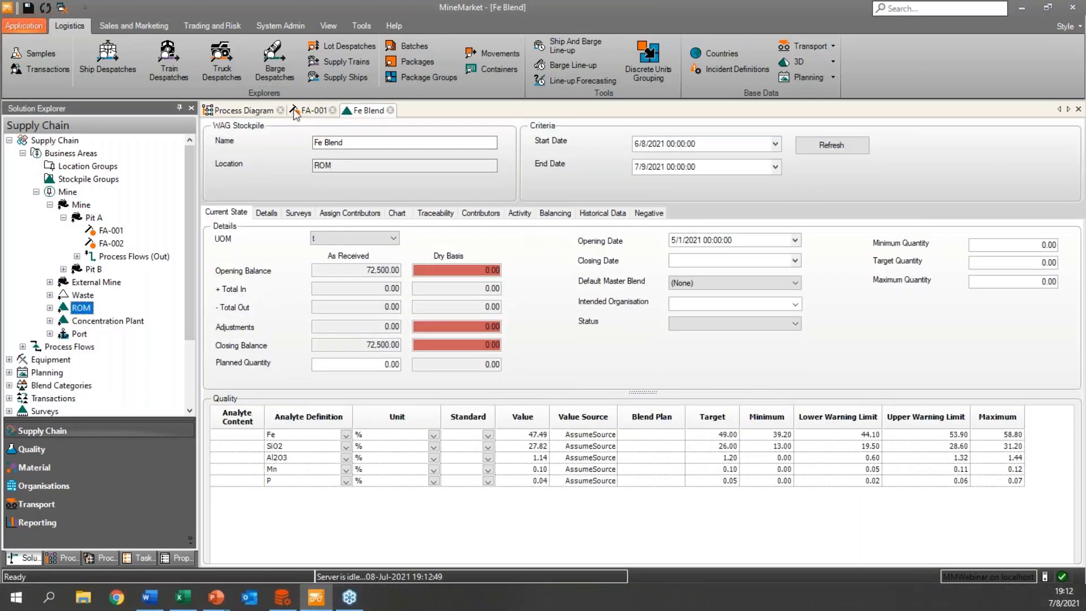
Return to the FA-001 record and close the process diagram.
left_click(309, 111)
left_click(280, 110)
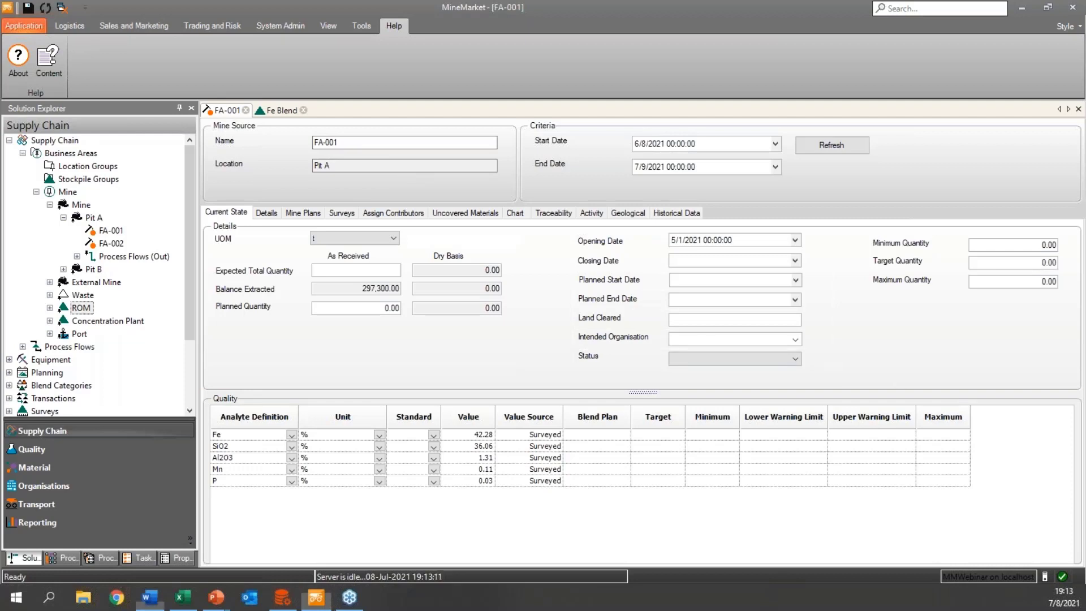
Switch to the Fe Blend stockpile record and close the FA-001 mine source record.
key("alt+Tab")
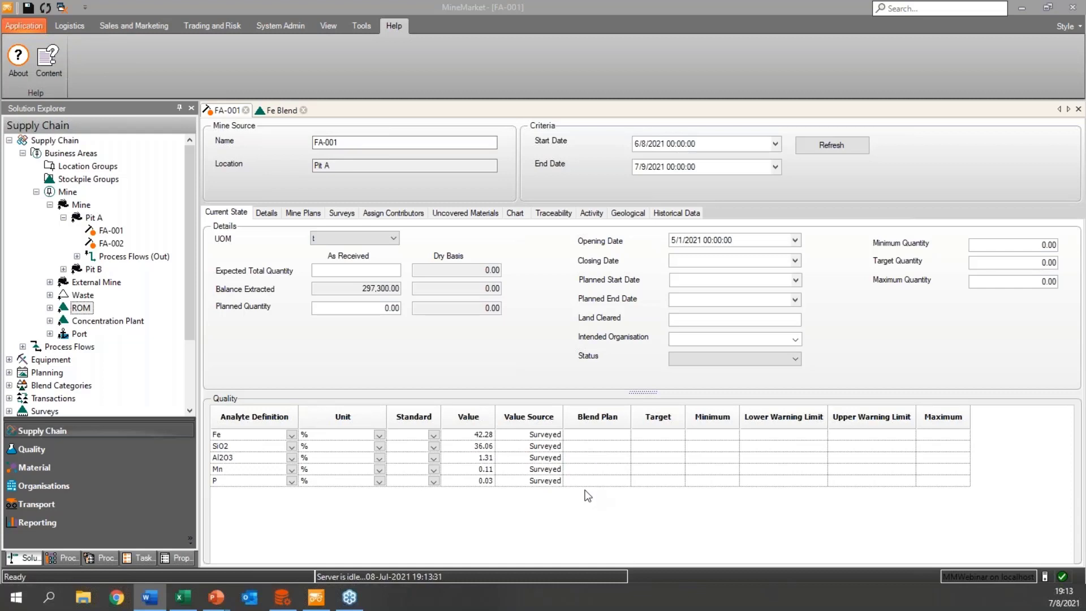
left_click(277, 110)
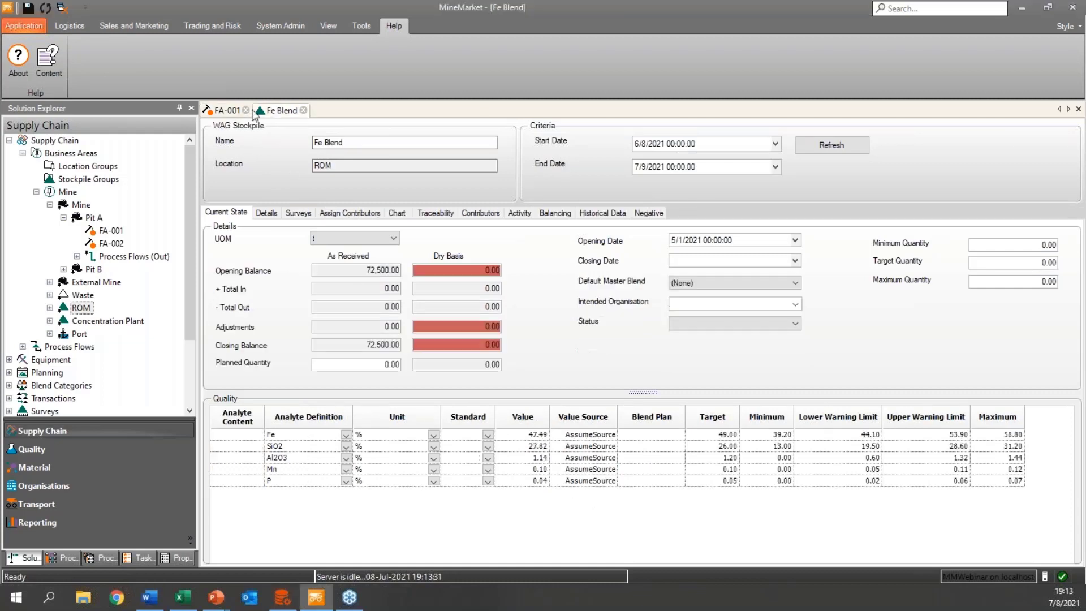
left_click(246, 110)
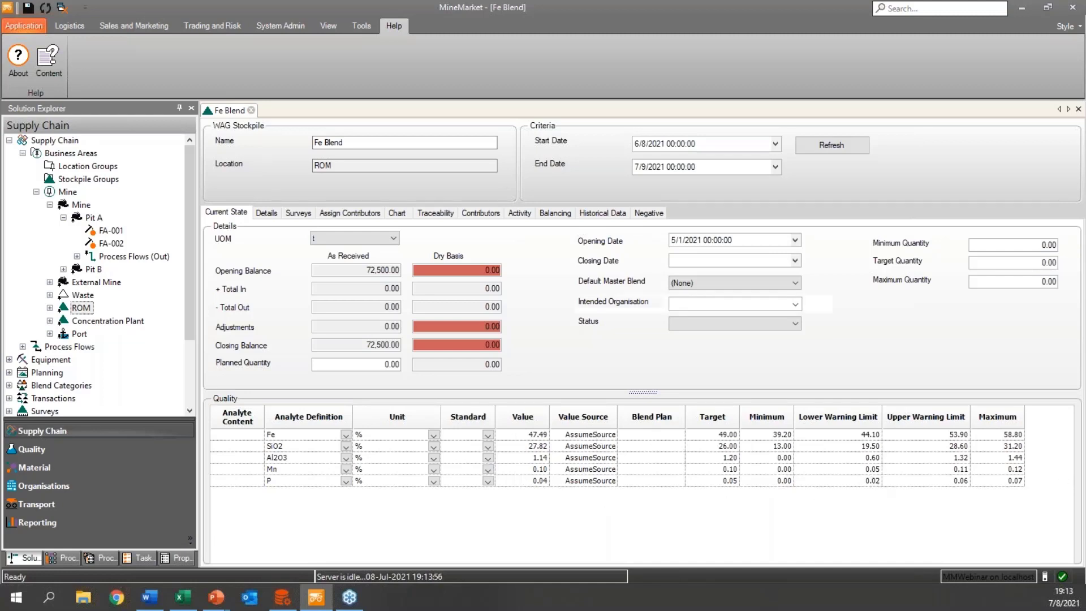
key("alt+Tab")
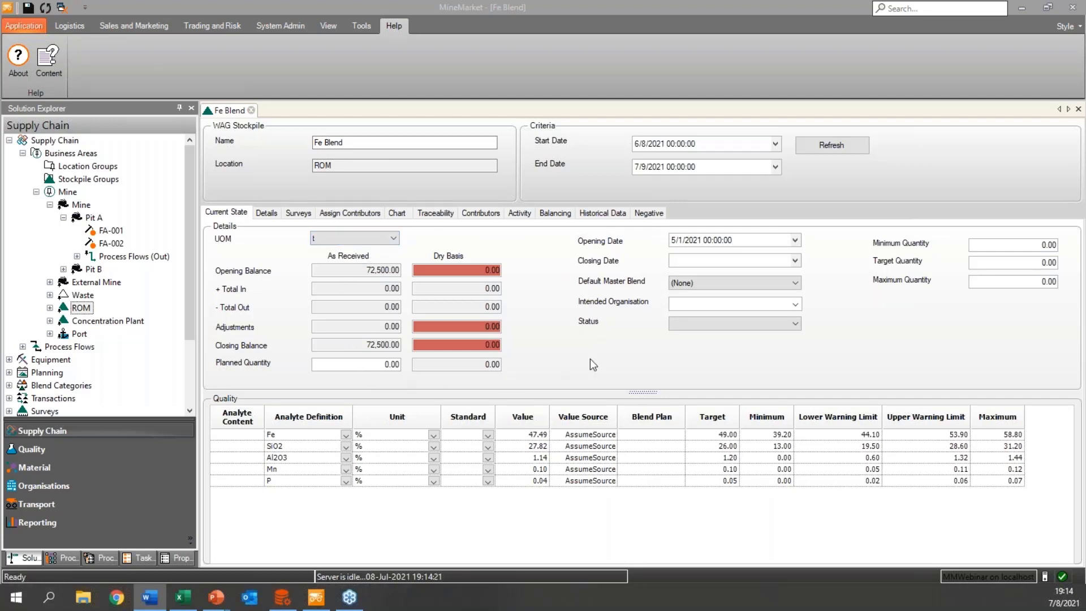
Set Fe Blend's criteria period from 5/1/2021 to 5/18/2021 and refresh the record.
left_click(776, 144)
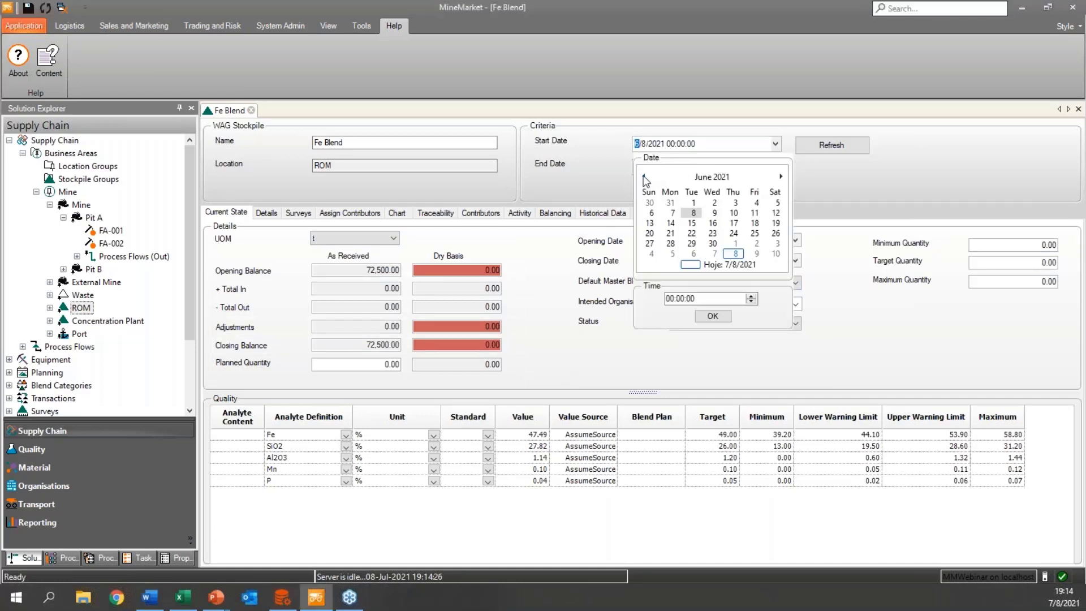
left_click(644, 176)
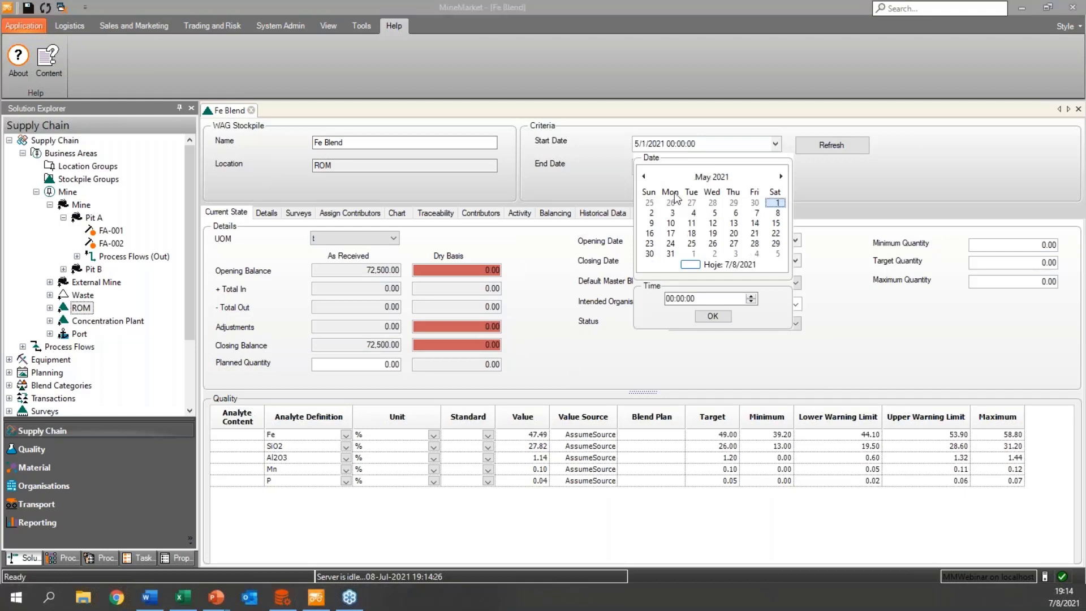
left_click(724, 315)
left_click(776, 167)
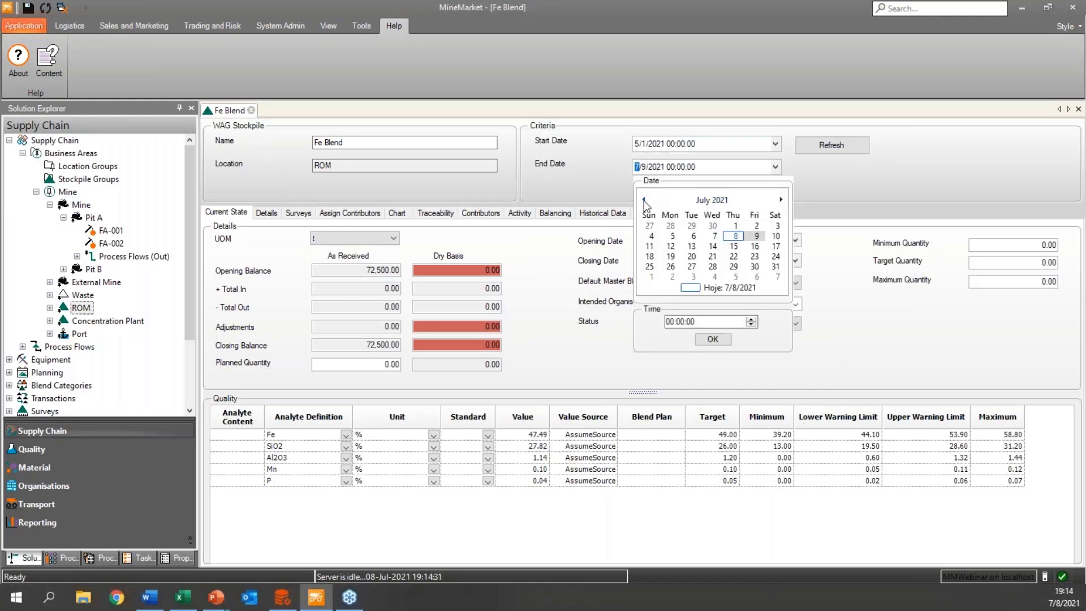
left_click(643, 200)
left_click(644, 199)
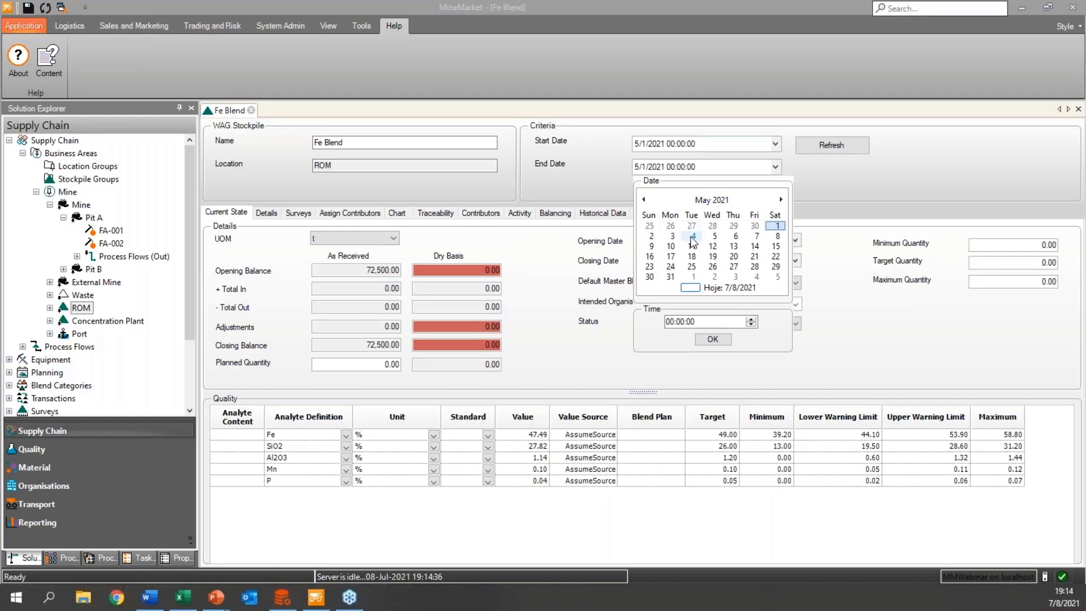
left_click(691, 258)
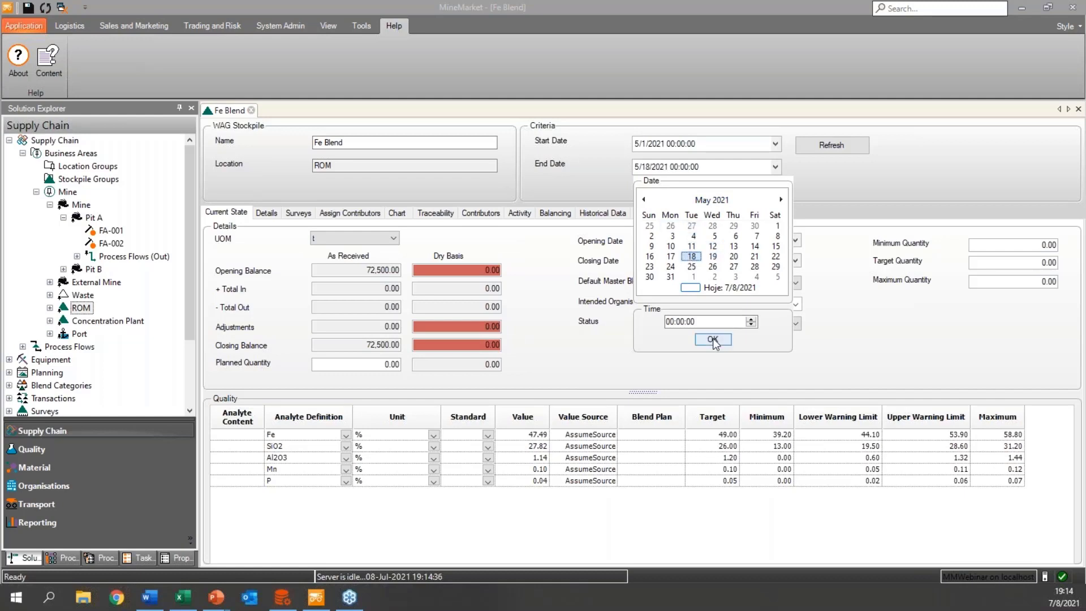
left_click(713, 339)
left_click(831, 149)
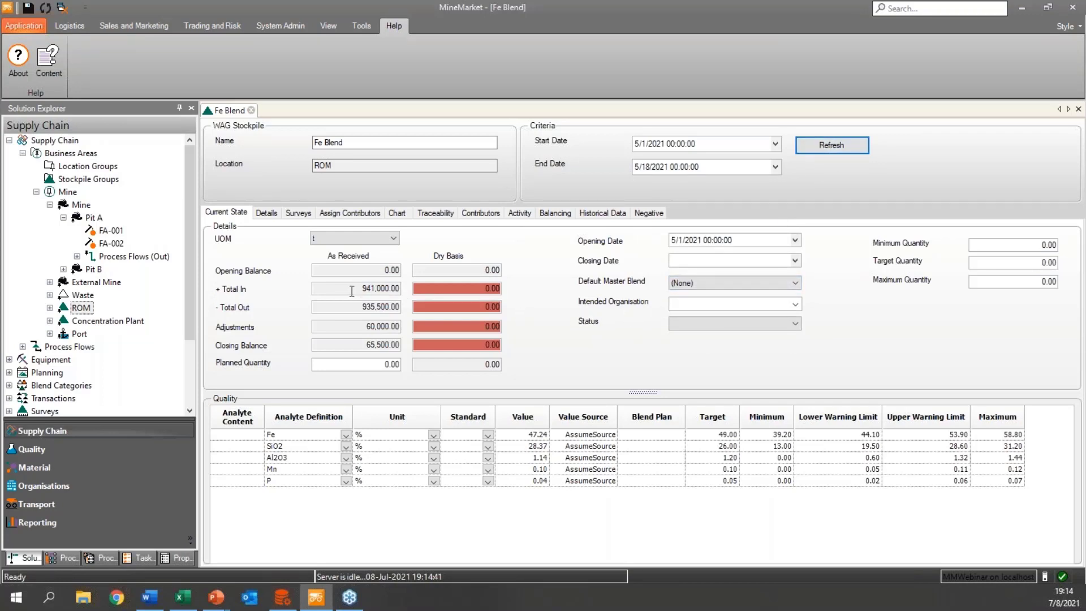
Examine Fe Blend's as-received total in, total out, adjustments and closing balance.
left_click_drag(346, 290, 406, 294)
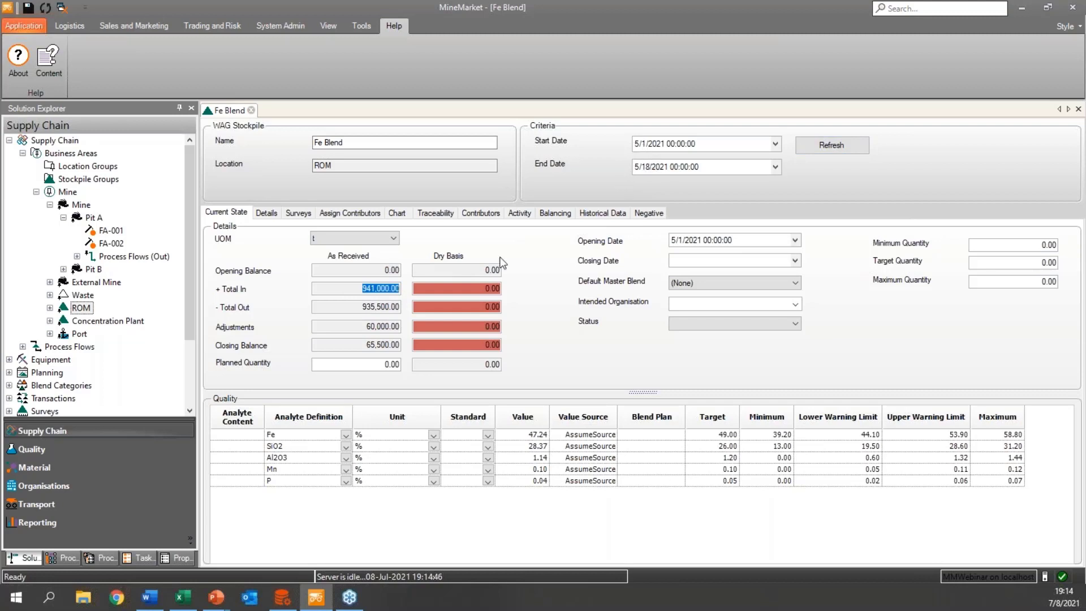
left_click_drag(350, 309, 406, 347)
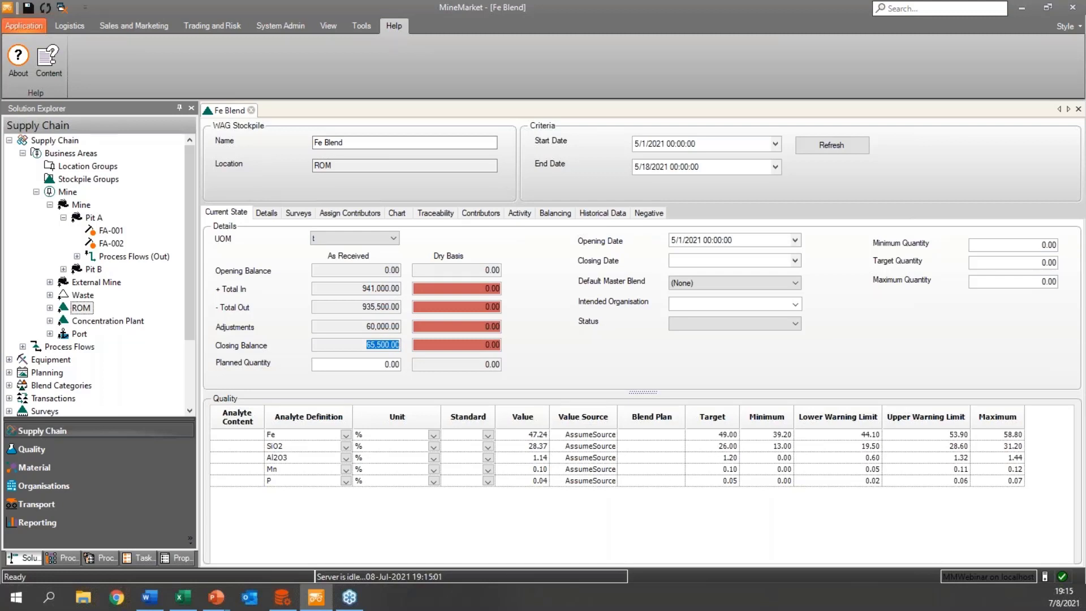
mouse_move(401, 325)
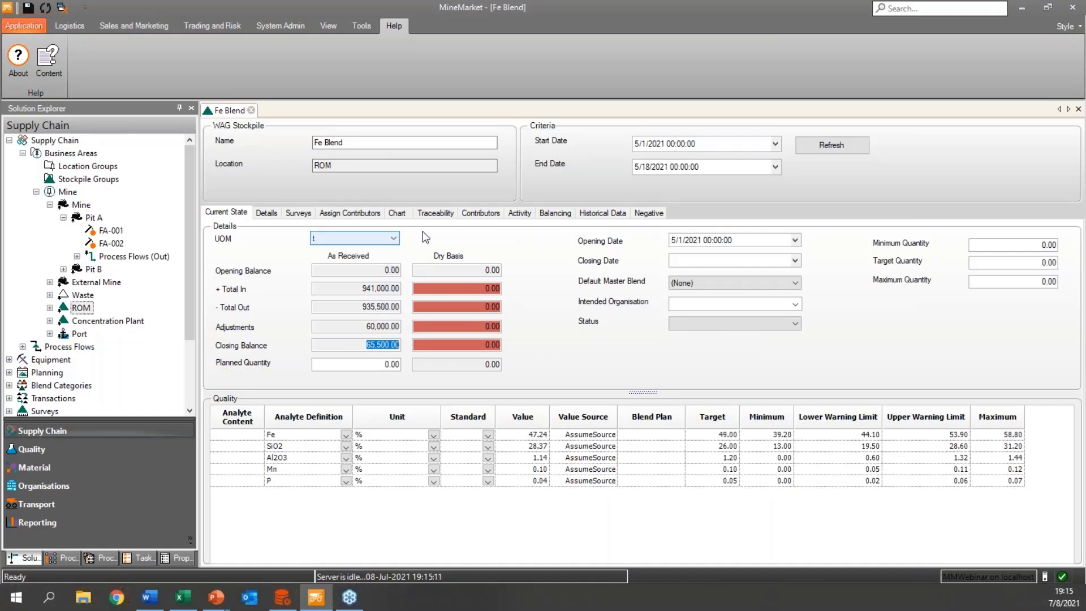
Review the dates and loading and unloading operations in Fe Blend's activity transactions.
left_click(520, 212)
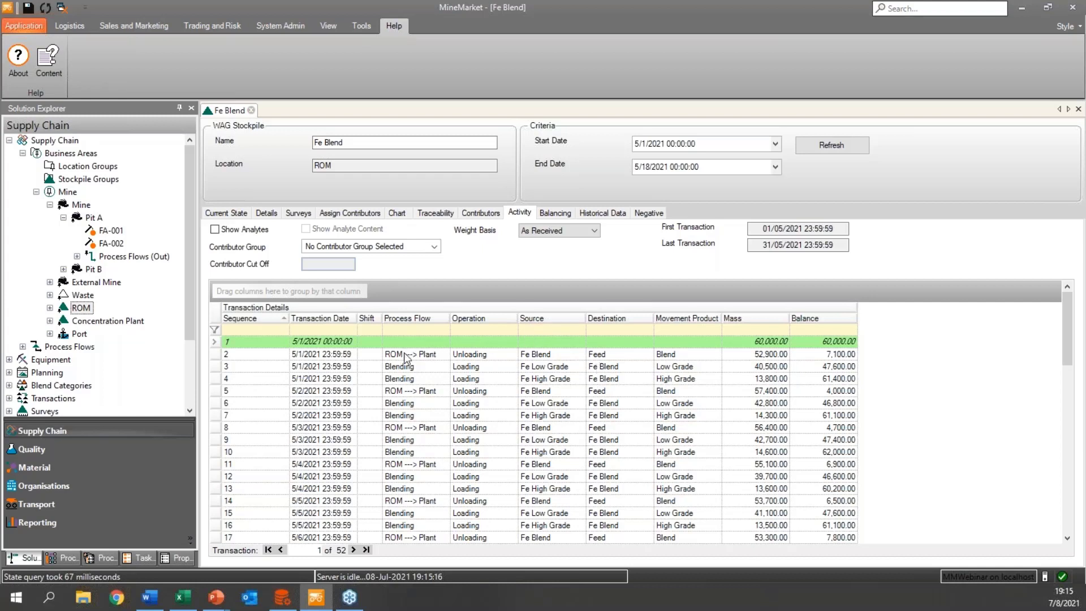
left_click(321, 356)
left_click(321, 376)
left_click(328, 405)
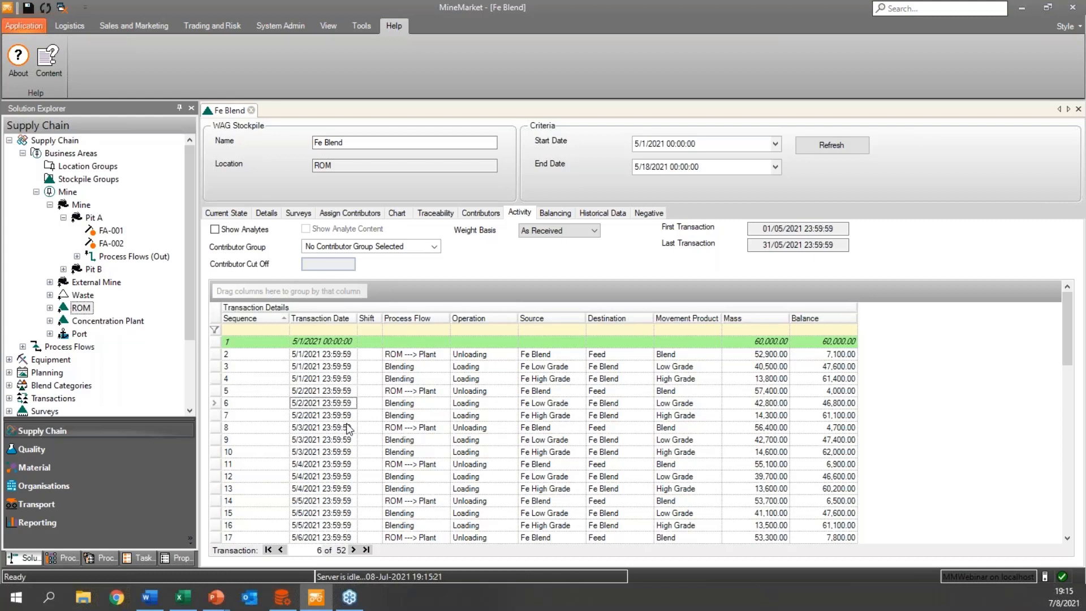
left_click(497, 354)
left_click(488, 366)
left_click(483, 378)
Show the analytes for Fe Blend's activity transactions and examine the grade columns.
left_click(238, 232)
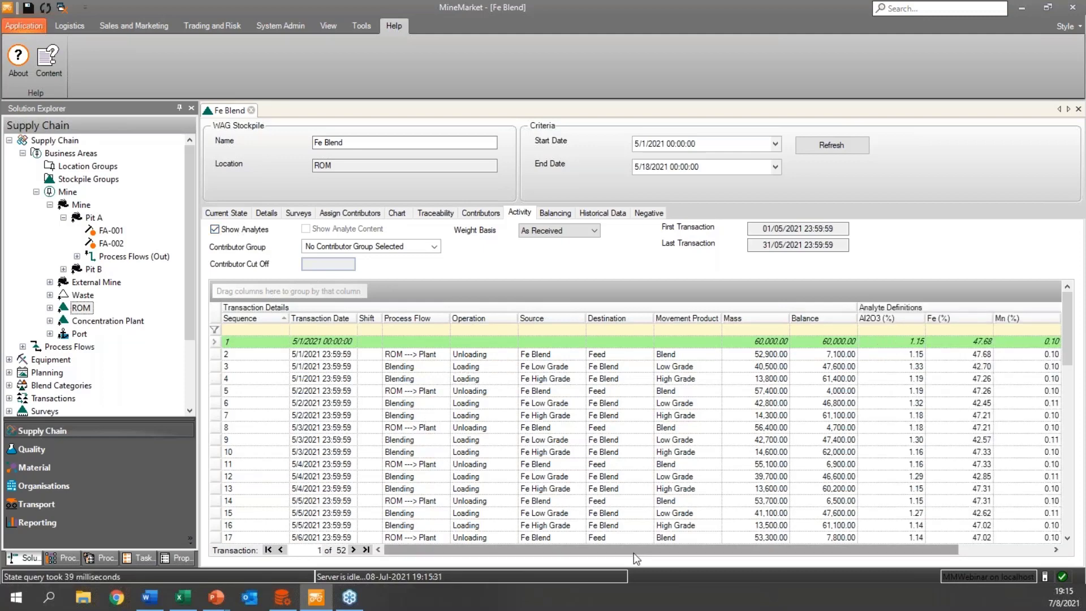
left_click_drag(635, 552, 727, 548)
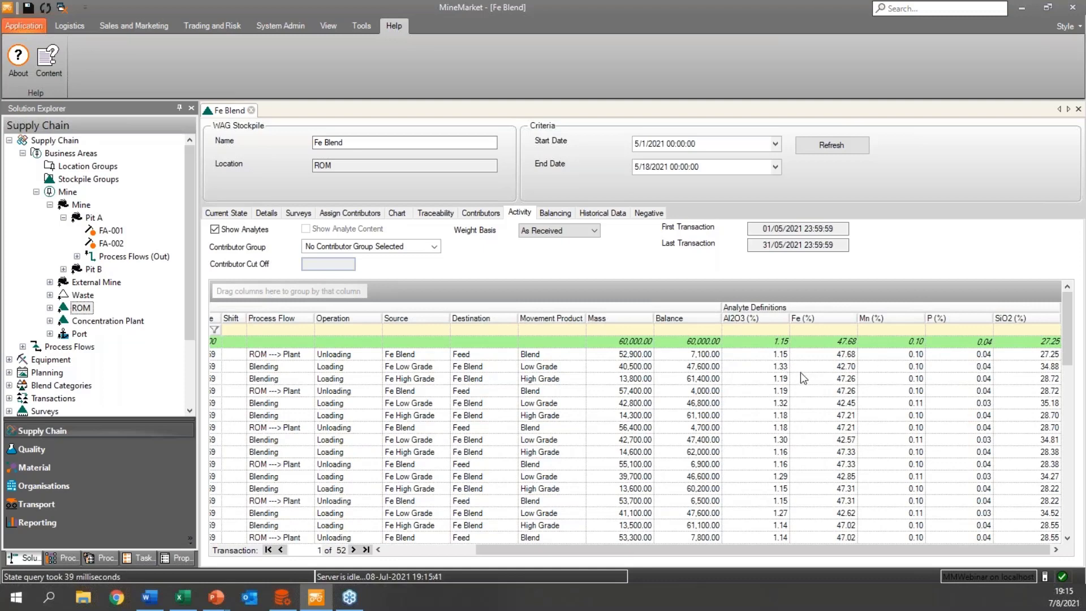
left_click(773, 355)
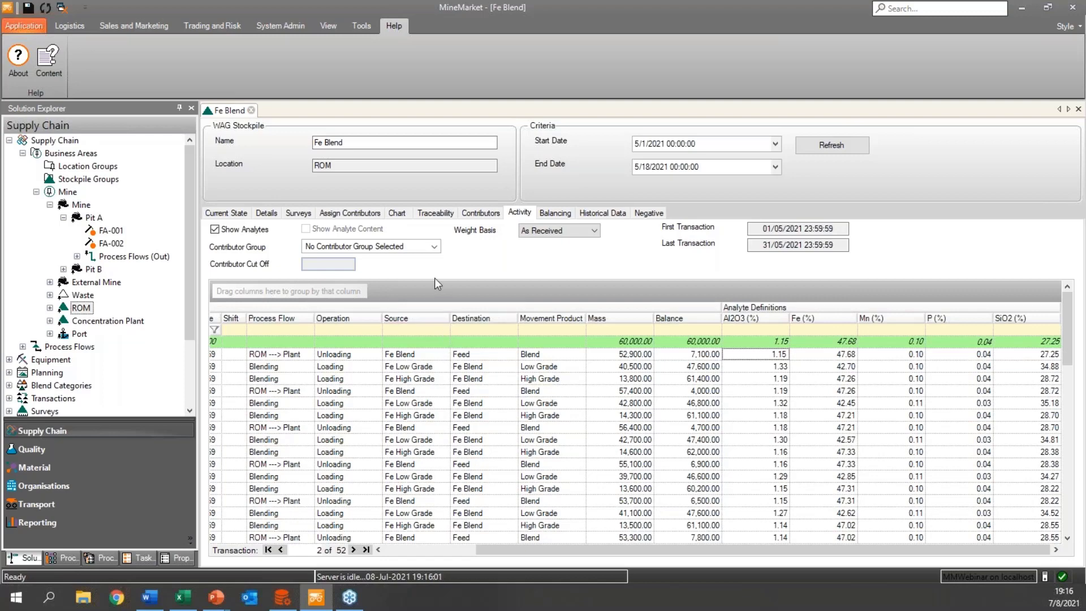
Generate Fe Blend's source traceability diagram and examine the flows through Fe Low Grade and Fe High Grade.
left_click(439, 214)
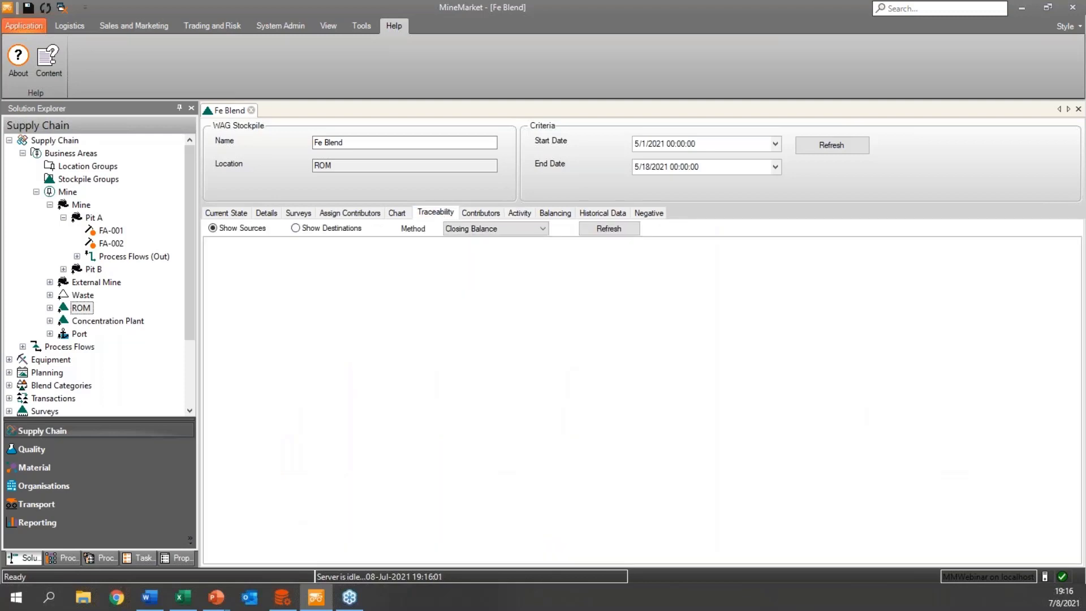
left_click(596, 228)
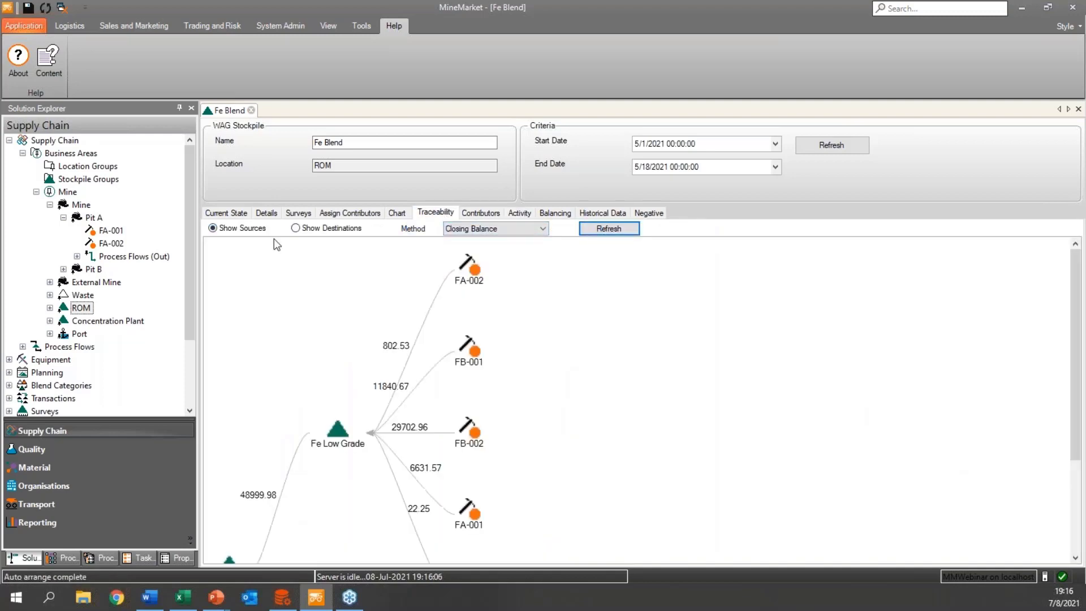
scroll(318, 325, "down", 3)
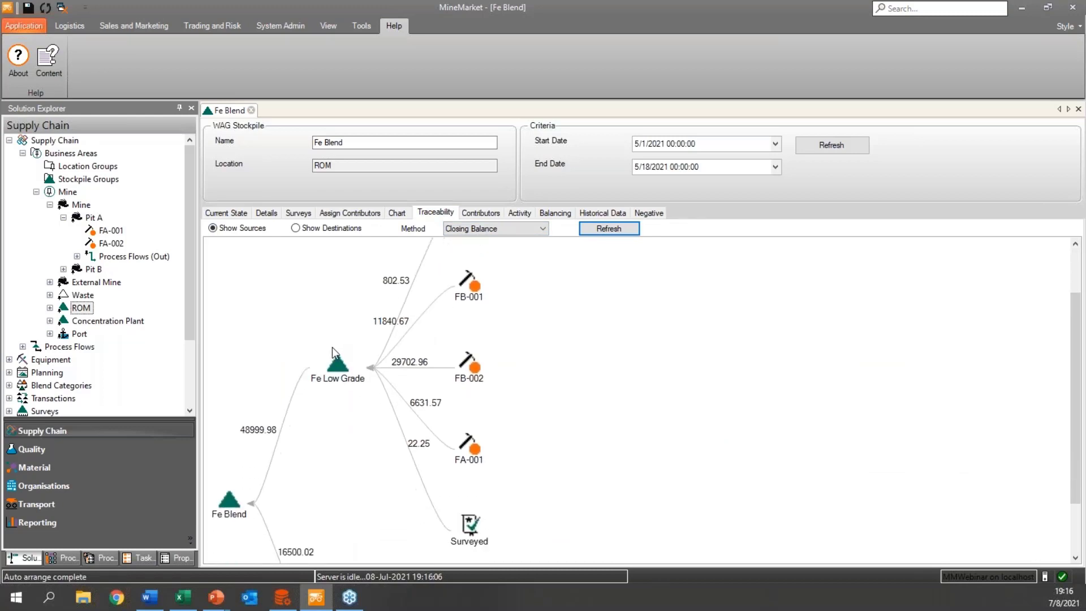
scroll(336, 361, "down", 1)
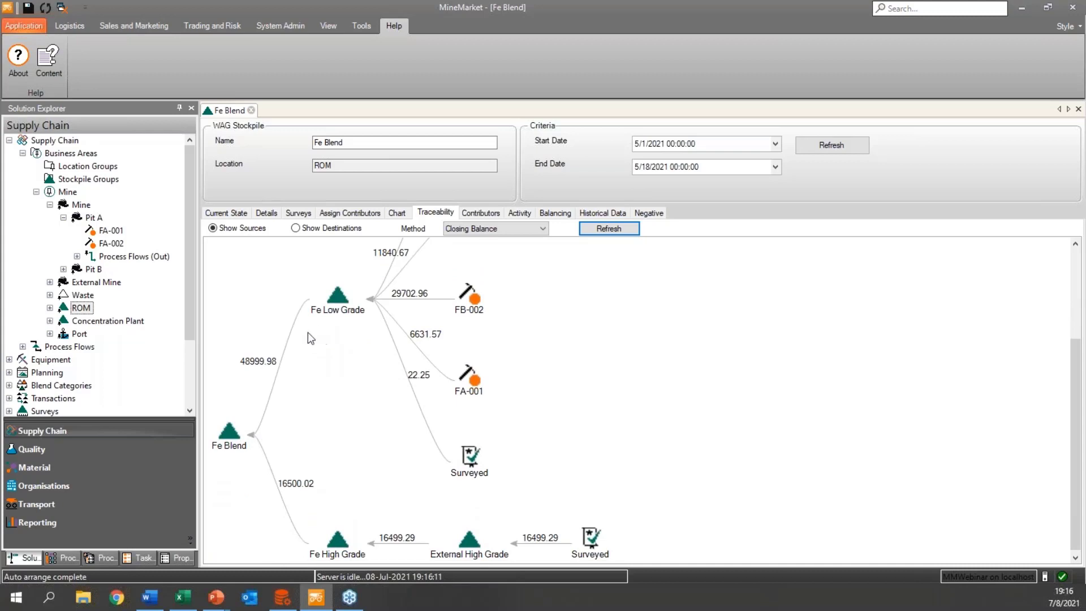
scroll(339, 401, "up", 1)
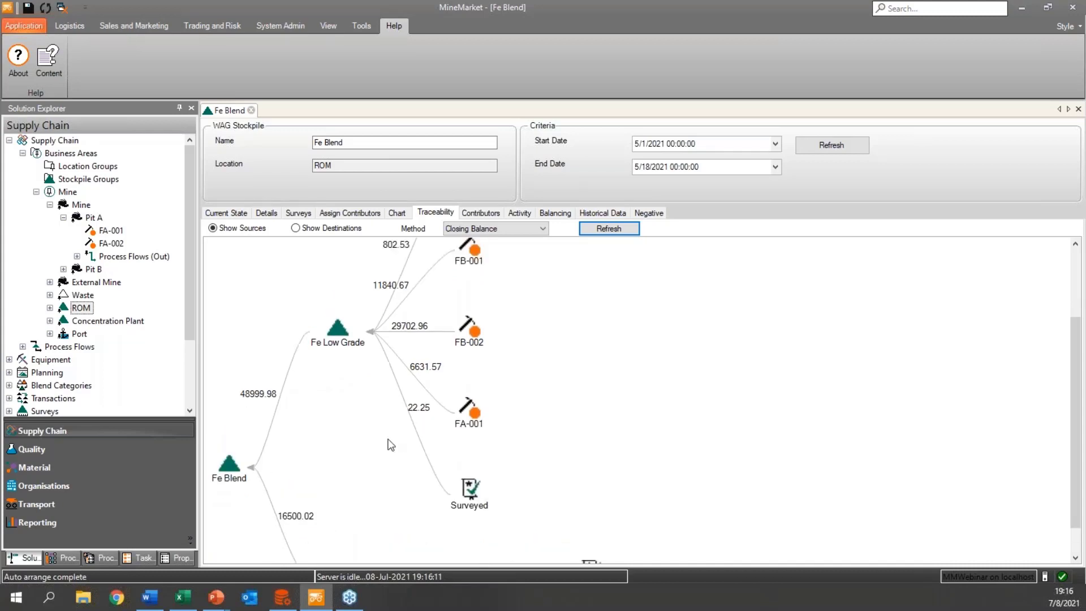
scroll(464, 357, "up", 1)
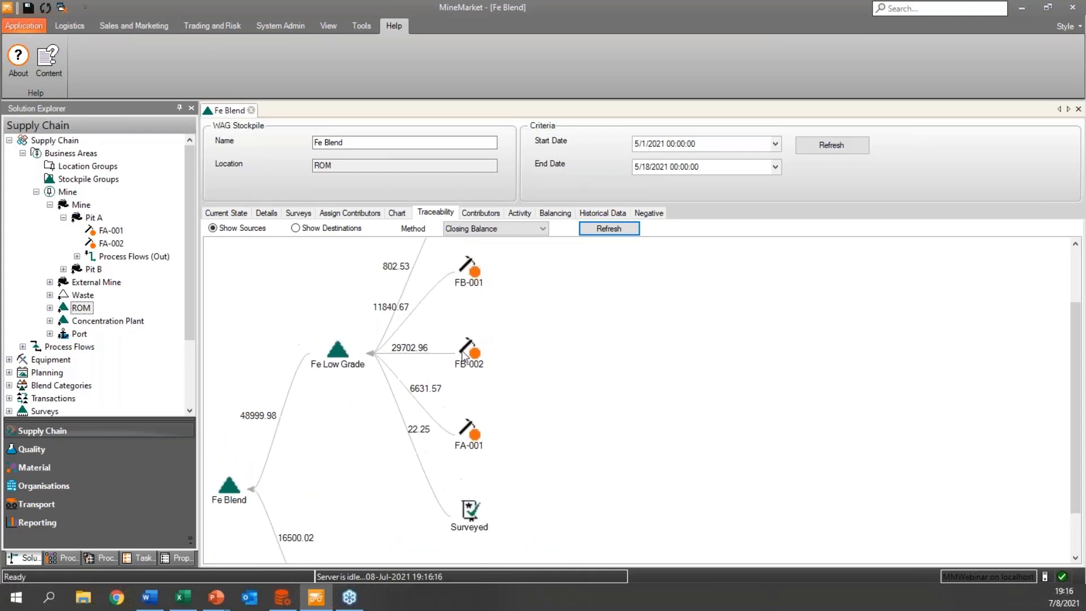
scroll(352, 405, "down", 1)
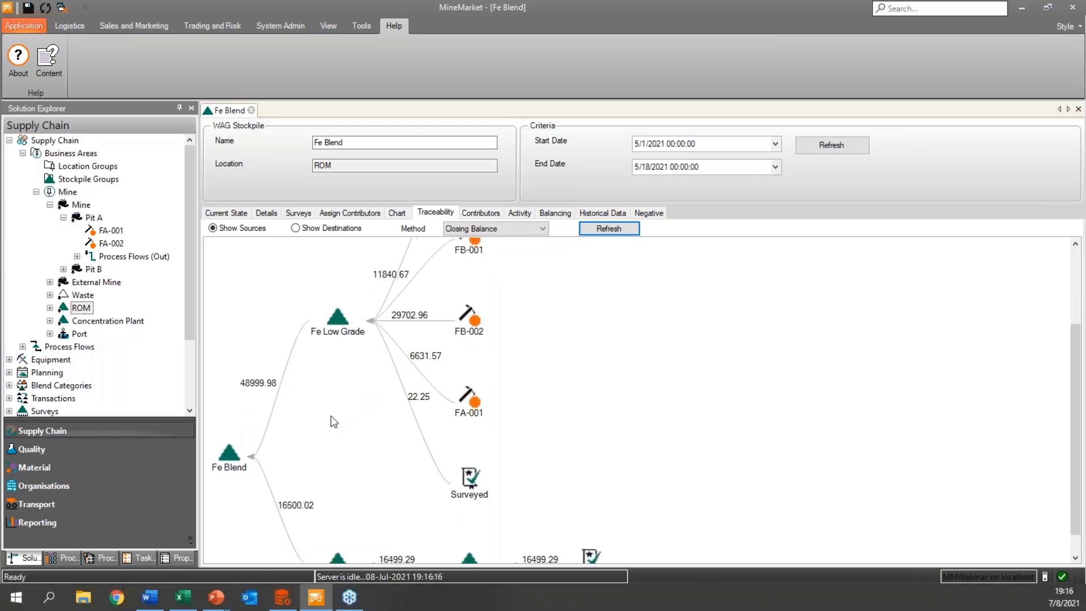
Inspect the movement and analyte details of the Fe Blend and FB-002 nodes in the source diagram.
left_click(232, 458)
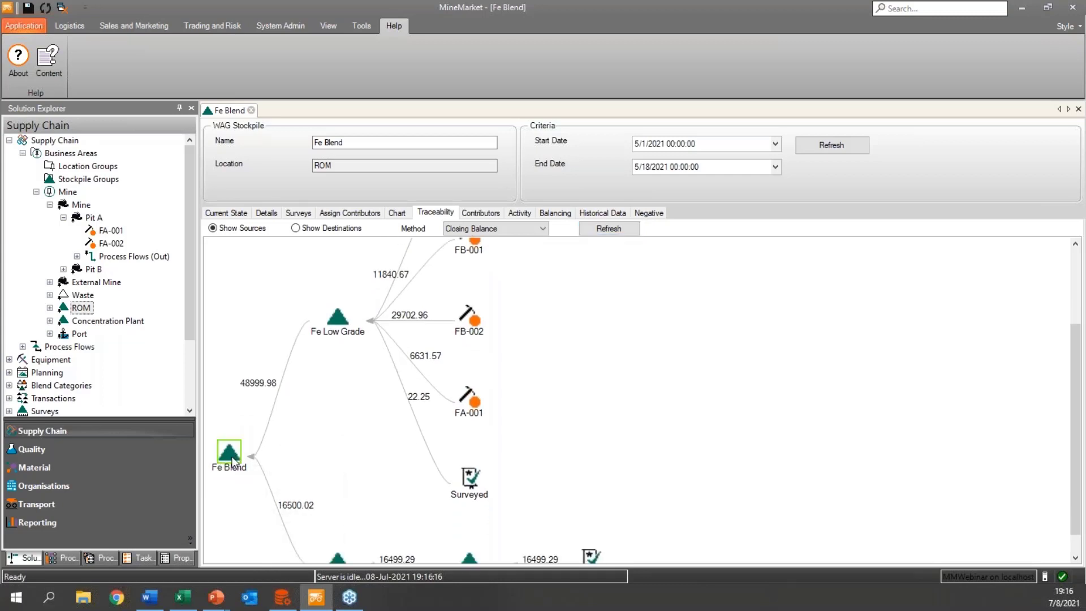
mouse_move(230, 454)
scroll(341, 360, "up", 3)
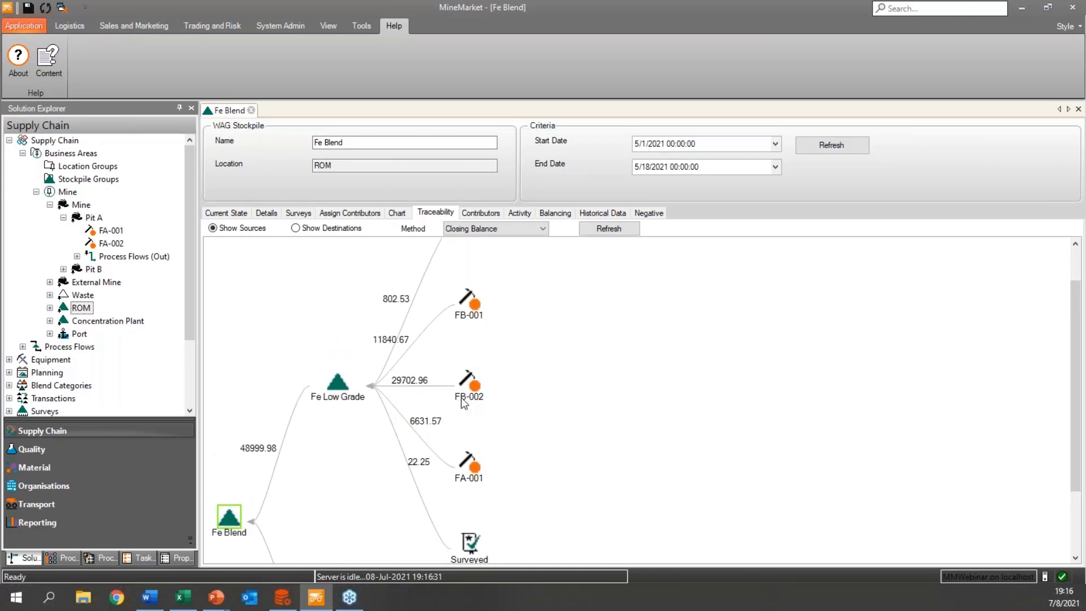
mouse_move(477, 376)
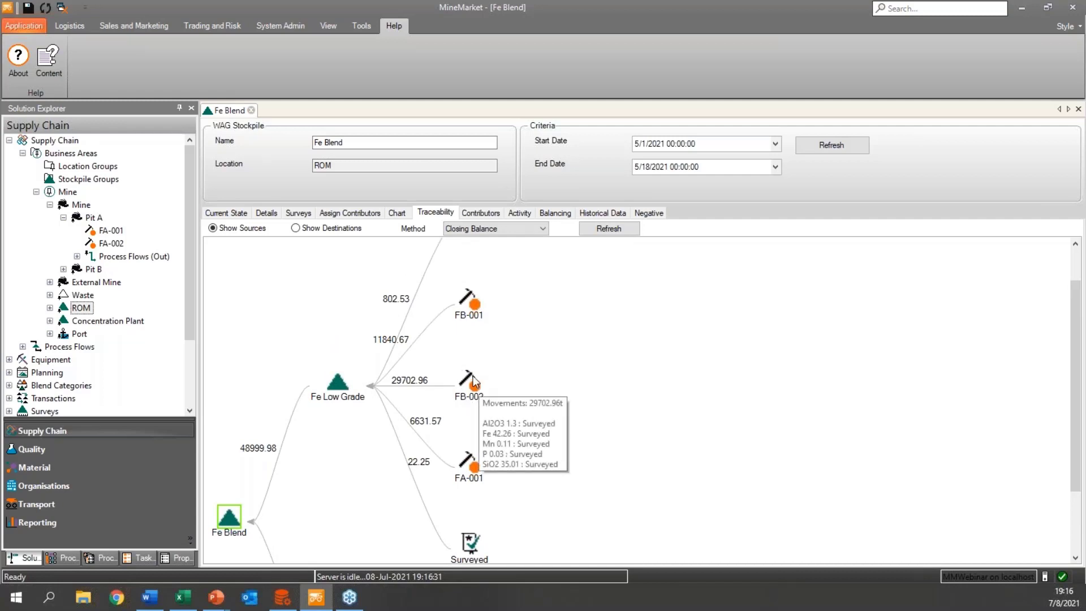
scroll(477, 380, "down", 1)
scroll(477, 382, "down", 3)
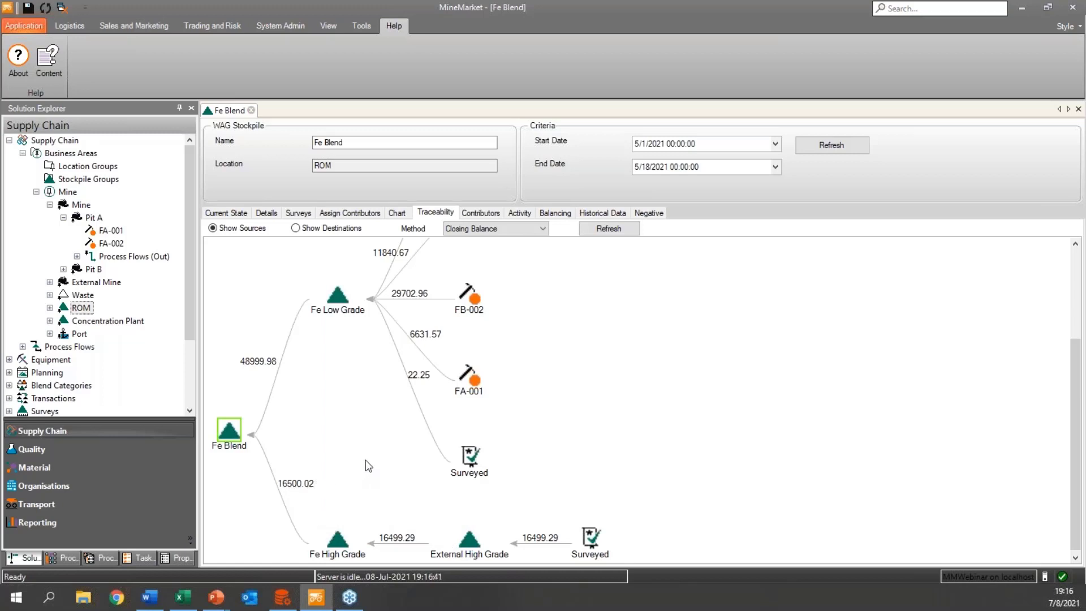
scroll(367, 460, "up", 3)
Generate Fe Blend's destination traceability diagram and inspect the Fe Blend and Fe Sinter Feed nodes.
left_click(326, 229)
left_click(610, 230)
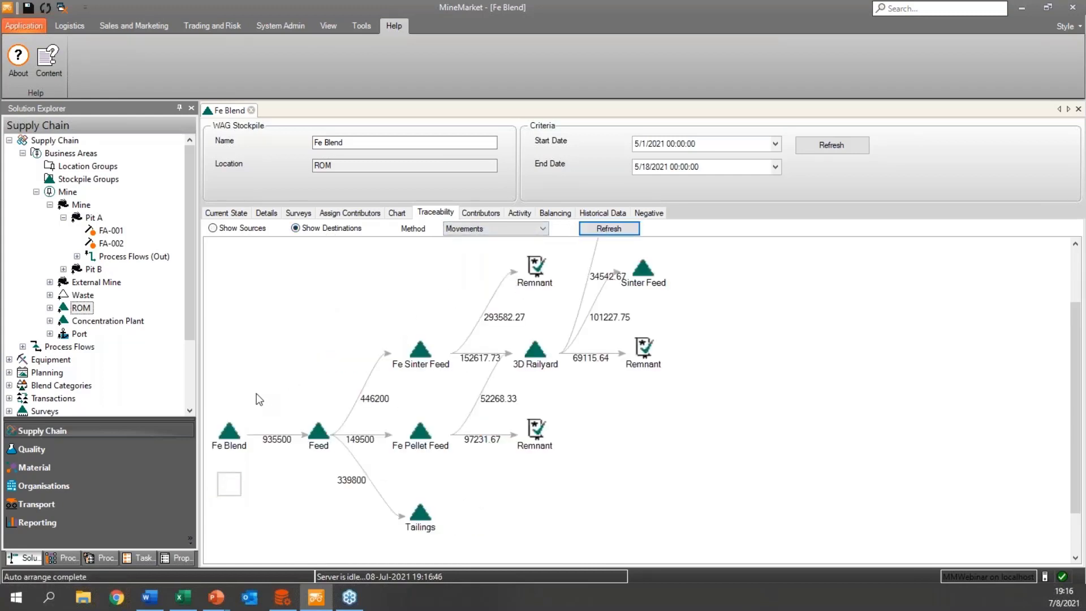
mouse_move(236, 432)
Chart Fe Blend's contributors by the Grade contributor group.
mouse_move(420, 346)
left_click(473, 213)
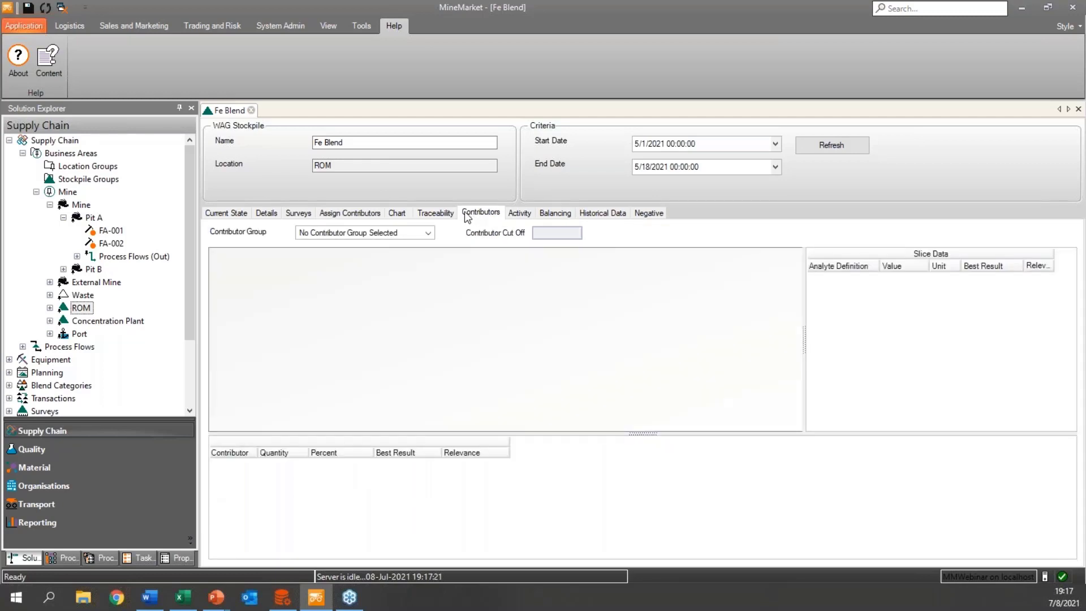
left_click(429, 233)
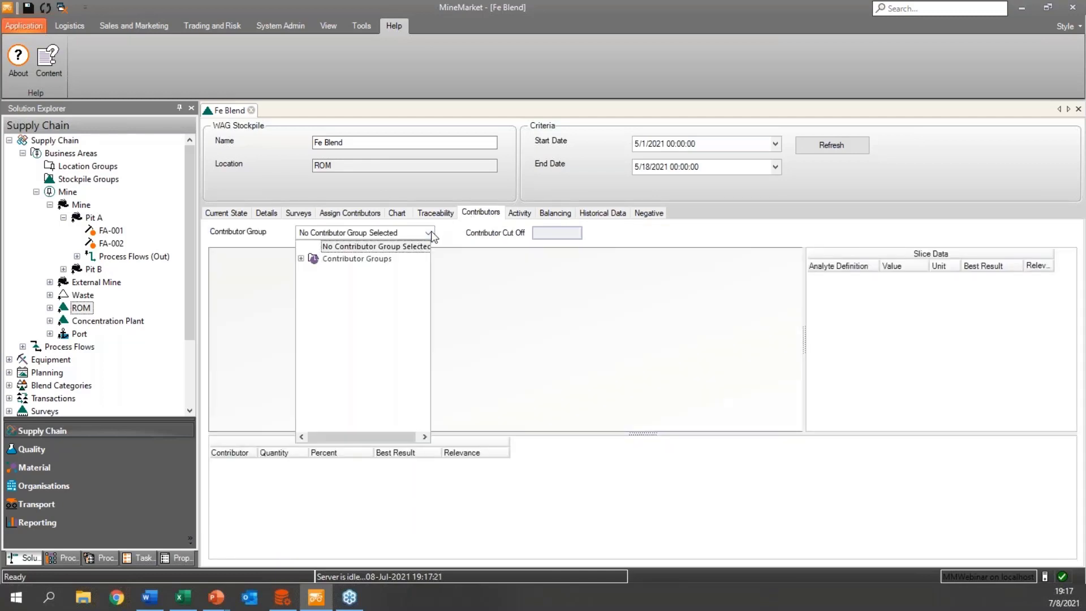
left_click(302, 258)
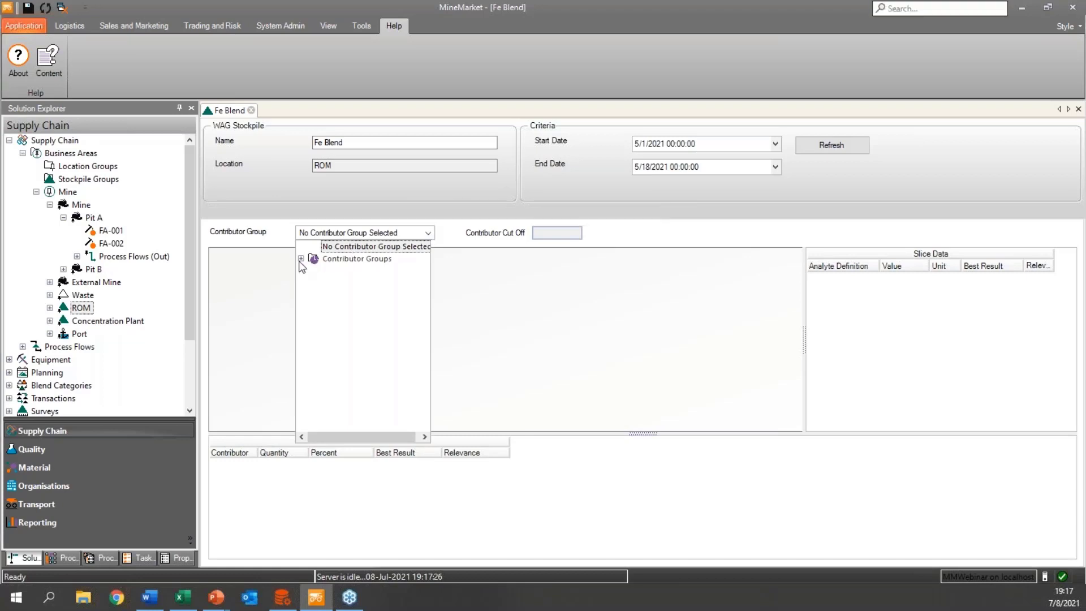
left_click(334, 271)
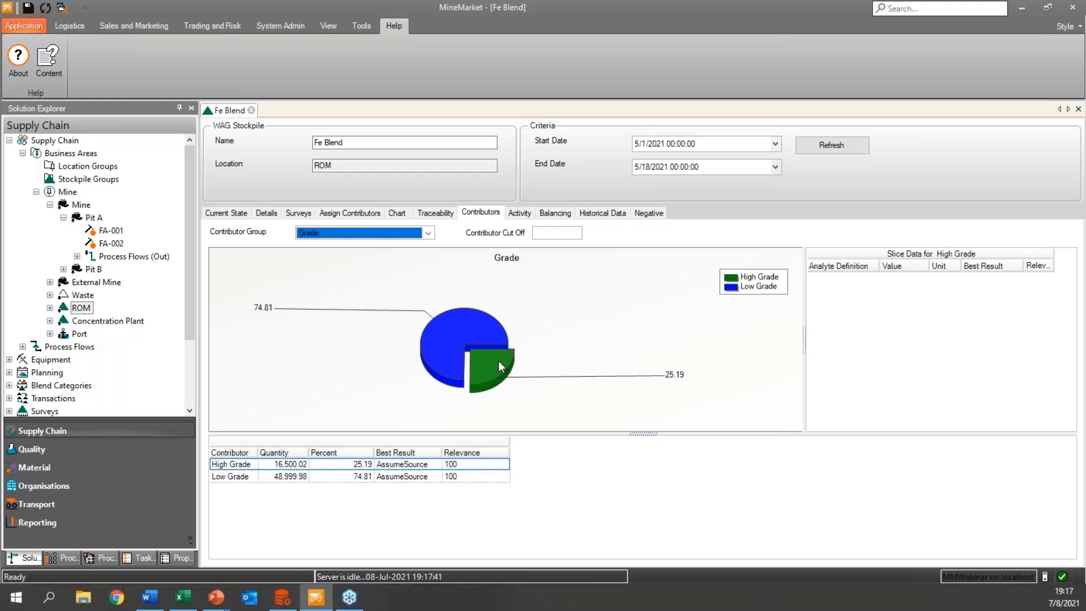
Chart Fe Blend's contributors by the Source group and select the External slice.
left_click(428, 233)
left_click(355, 295)
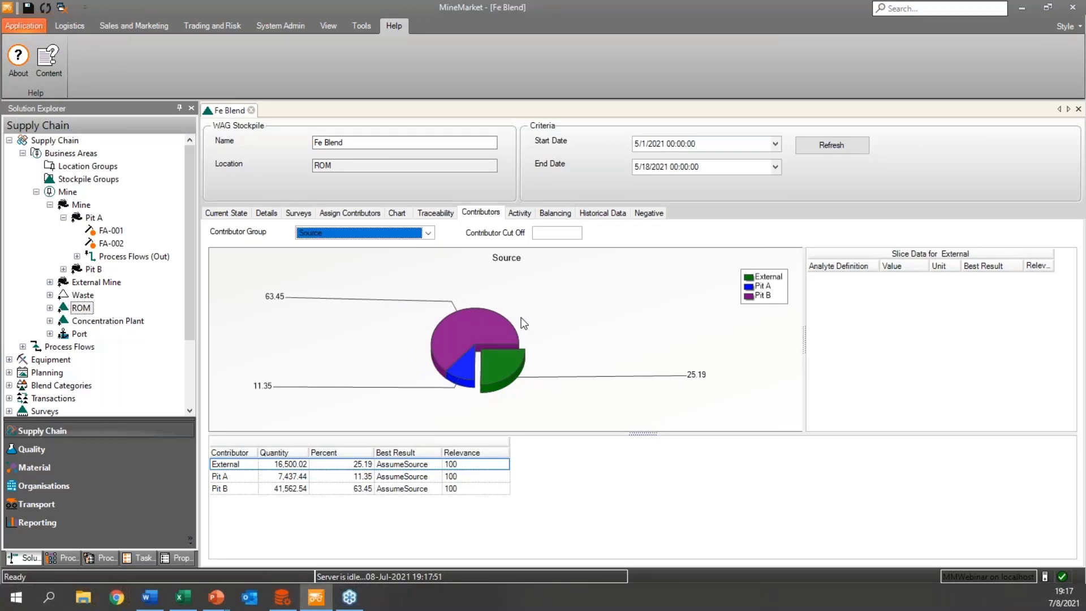
left_click(506, 363)
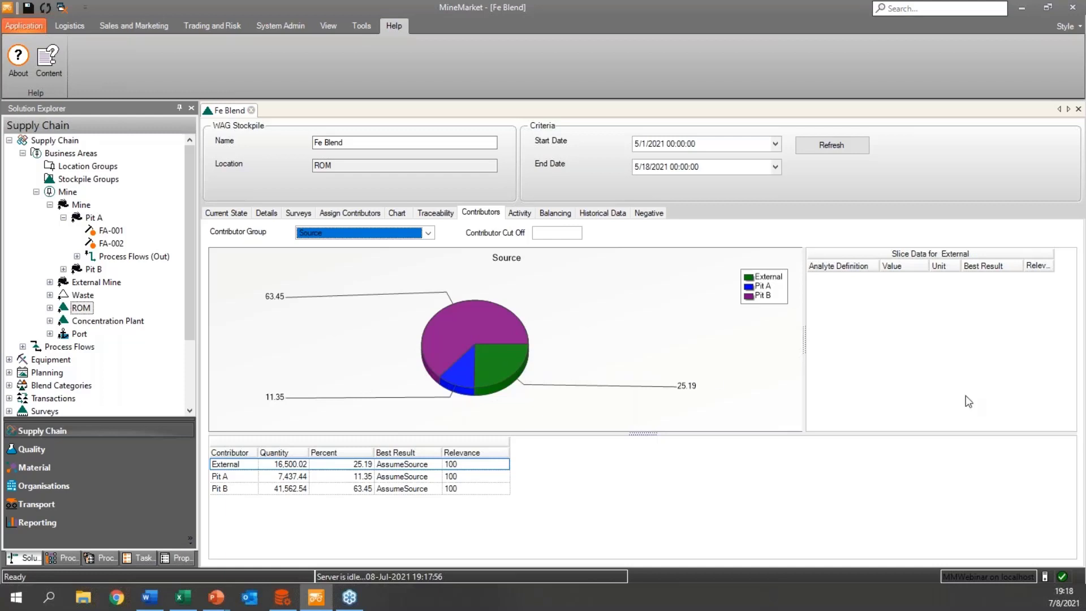
Chart Fe Blend's contributors by the Grade group again and close the Fe Blend stockpile.
key("alt+Tab")
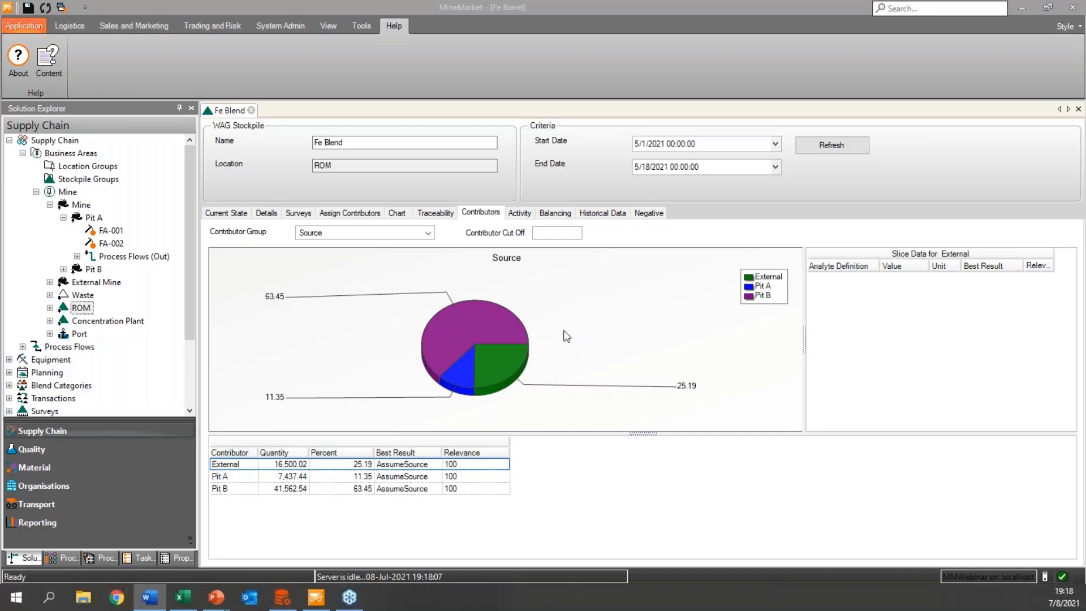
left_click(430, 237)
left_click(345, 274)
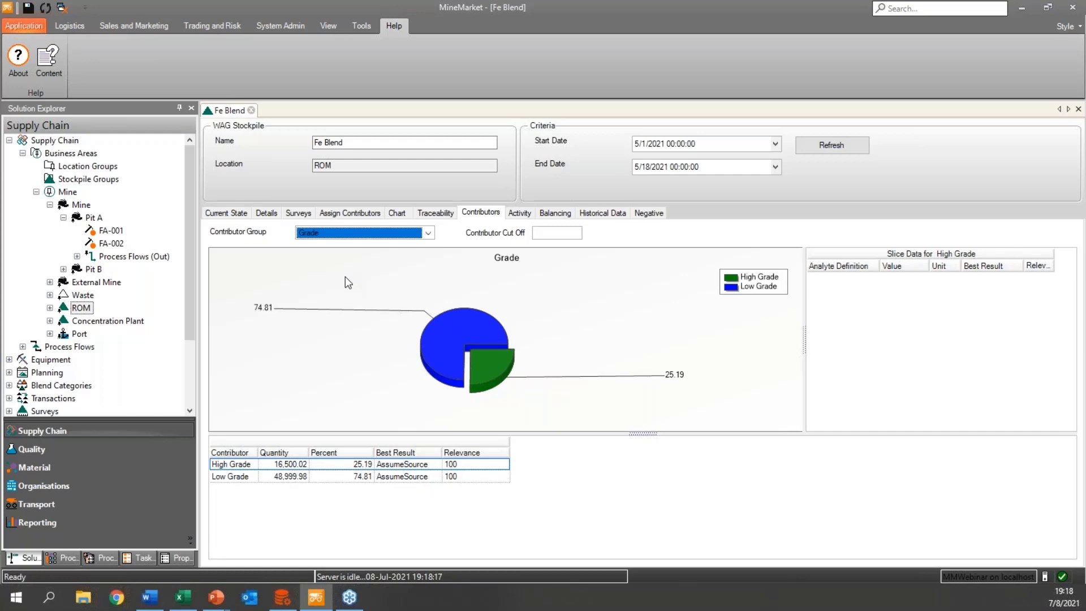
left_click(251, 110)
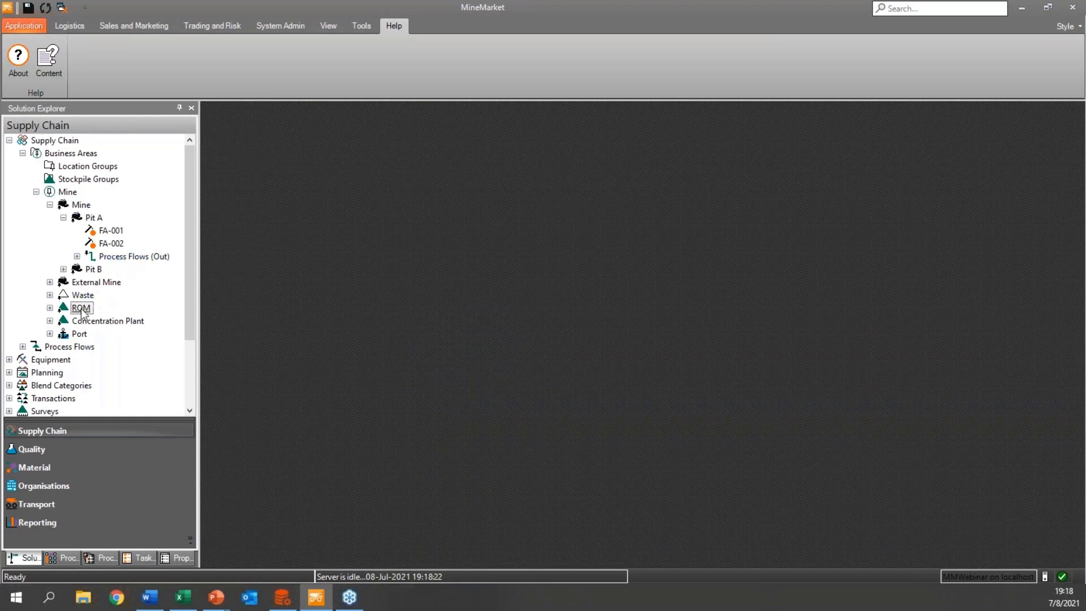
Open the 3D Railyard stockpile from the Plant Rail Terminal under the Concentration Plant's Products.
left_click(49, 321)
left_click(63, 334)
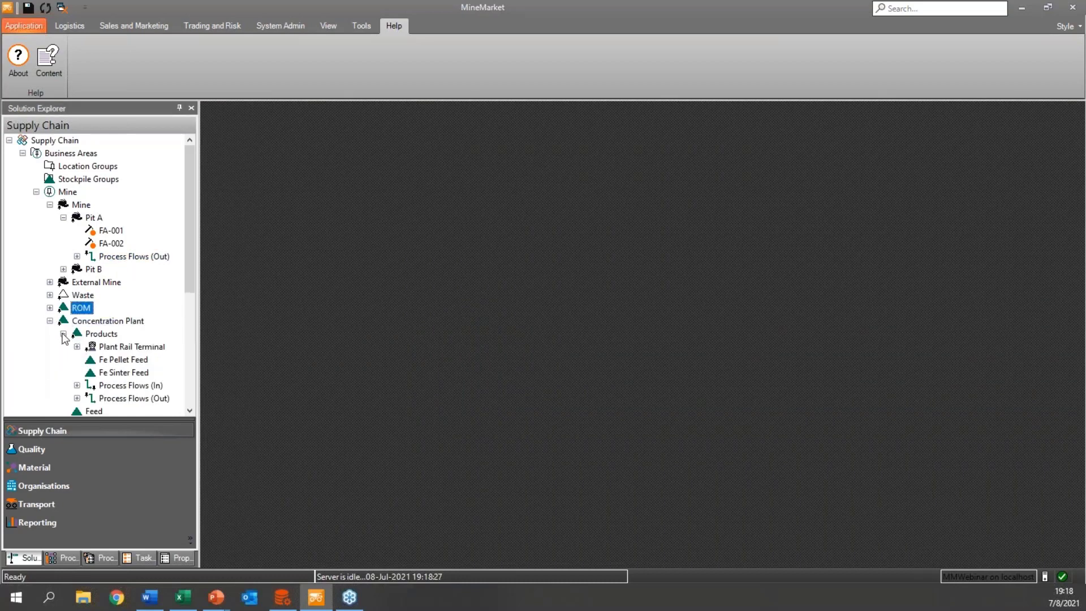
left_click(77, 347)
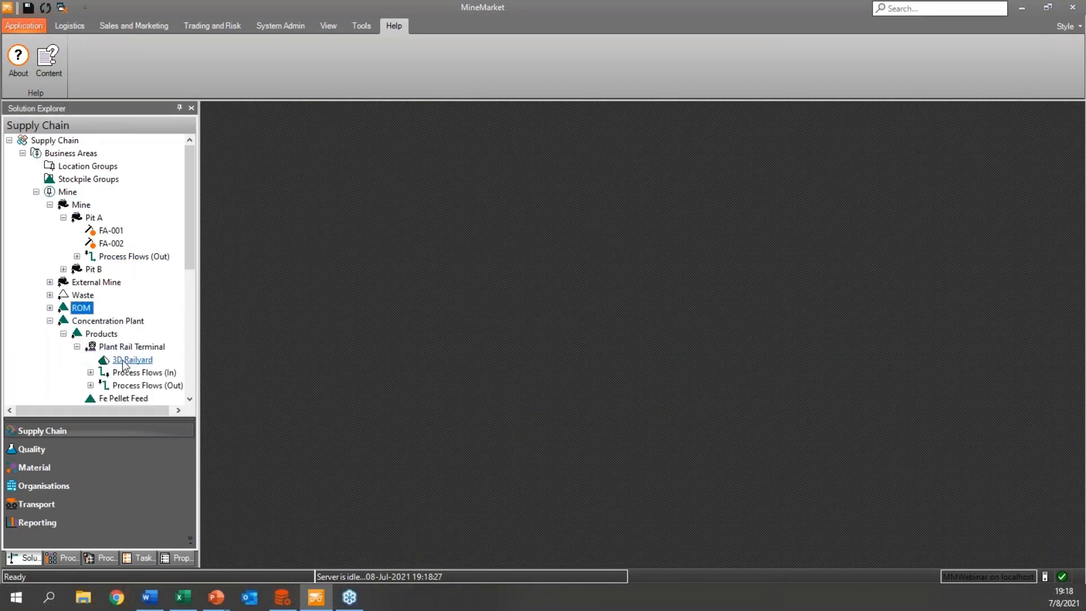
left_click(131, 360)
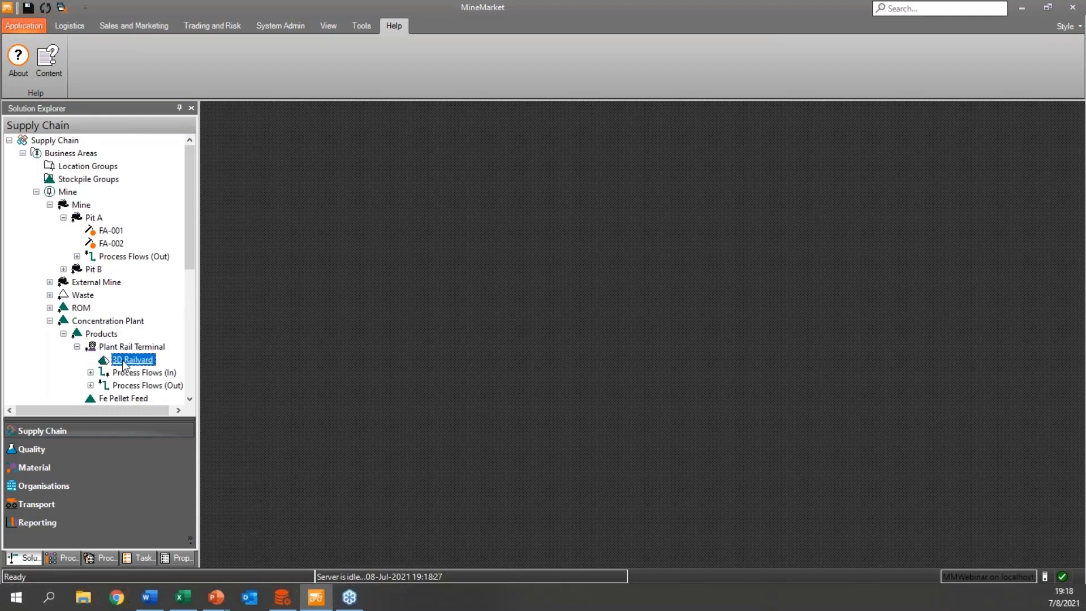
double_click(122, 363)
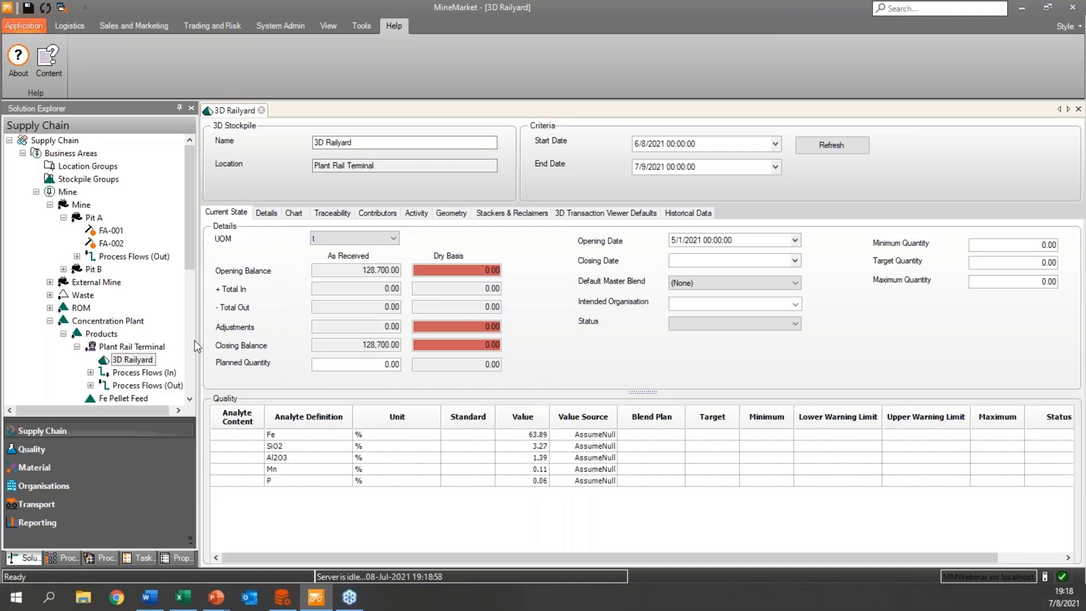
Open the 3D Railyard's transactions and set the search start date to 30 Apr 2021.
right_click(143, 363)
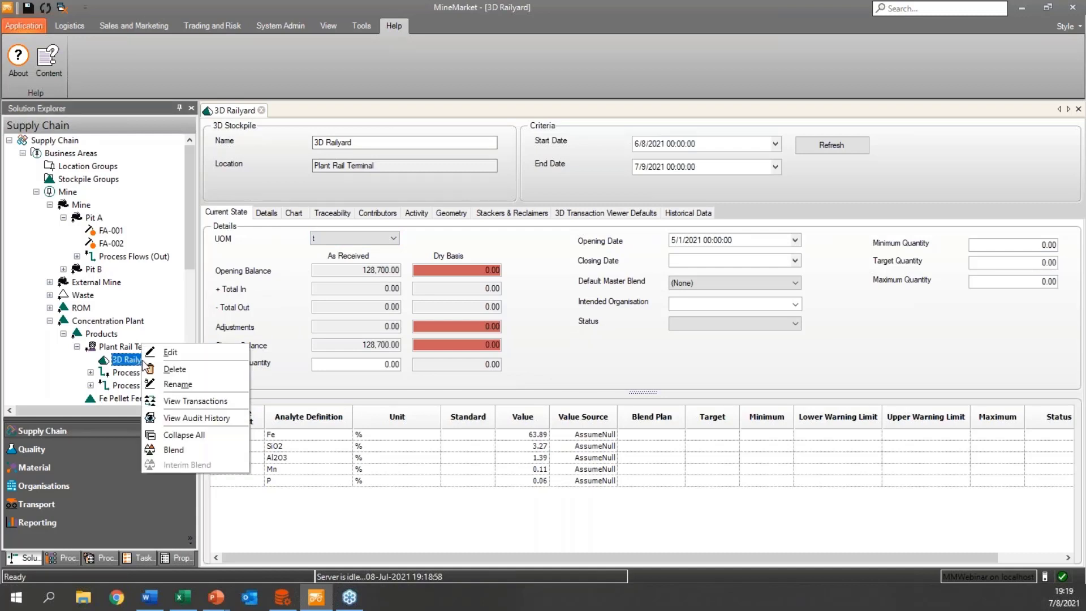
left_click(193, 400)
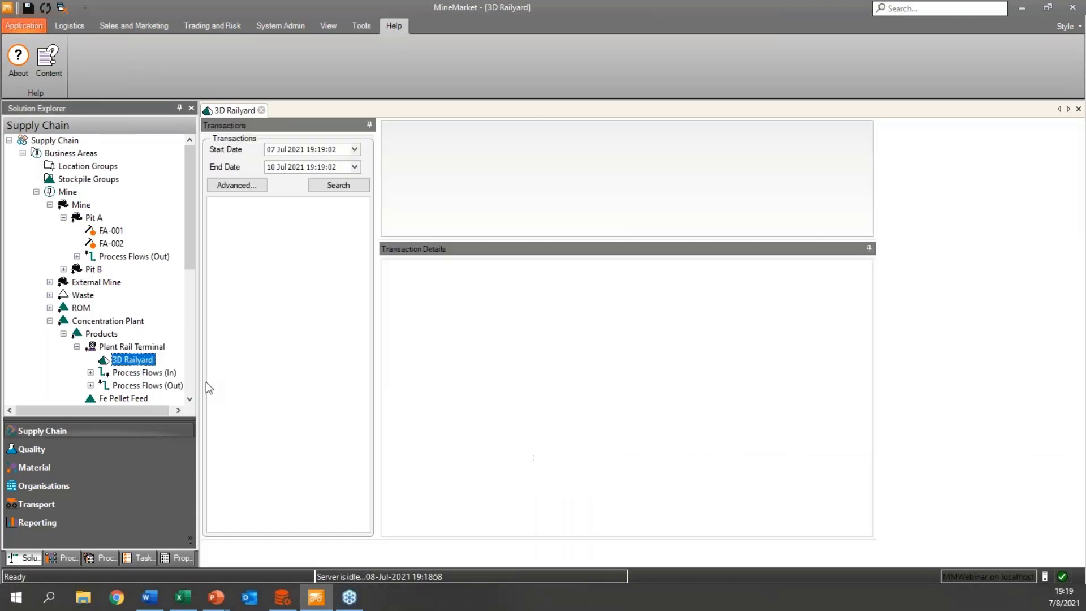
left_click(355, 149)
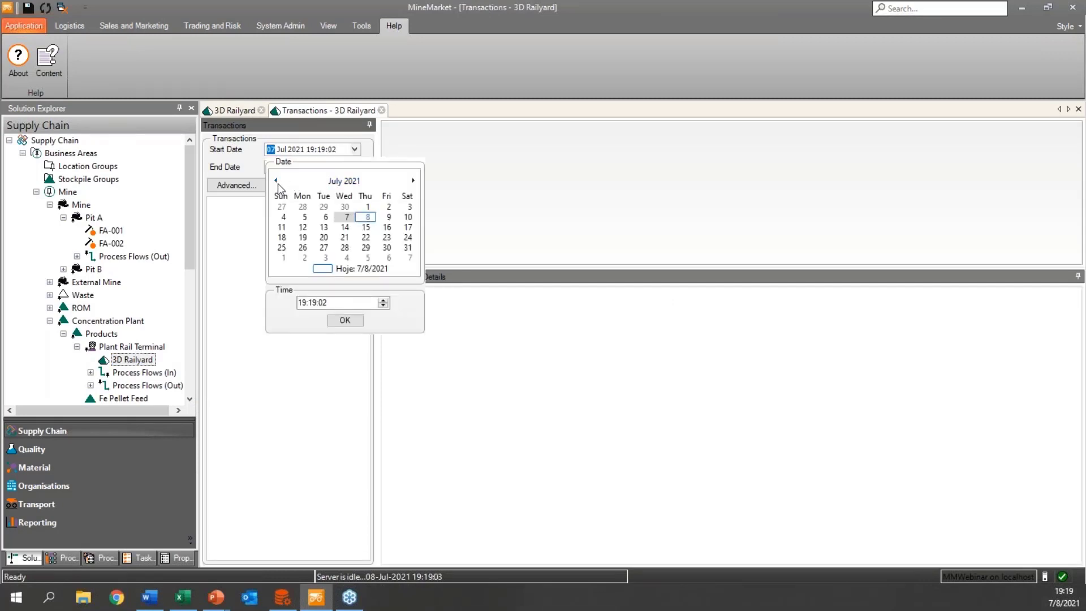
left_click(276, 181)
left_click(277, 181)
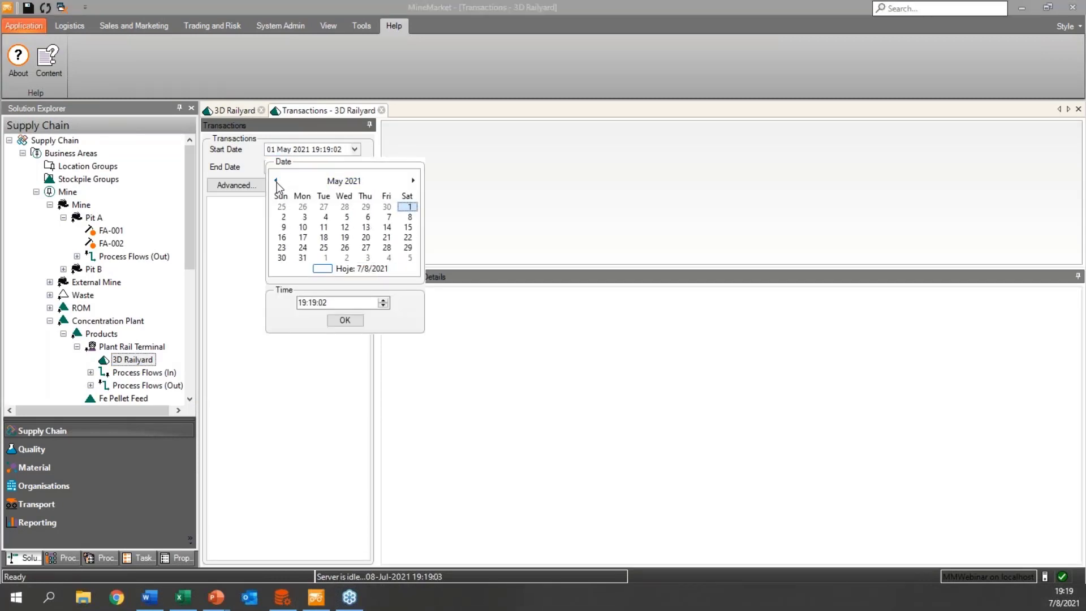
left_click(387, 207)
left_click(355, 318)
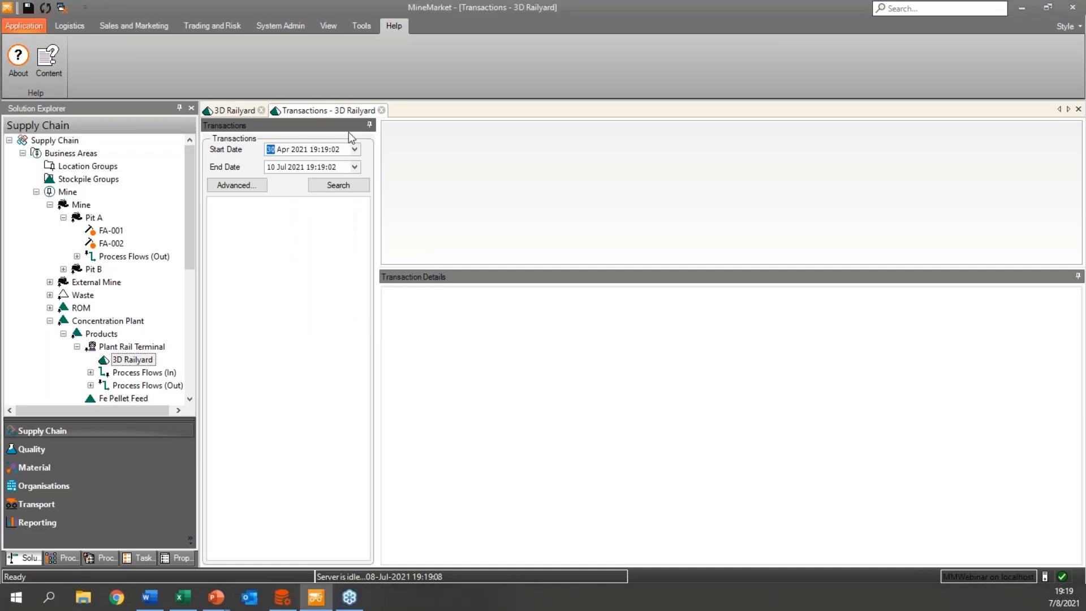
Set the end date to 09 May 2021 and search for the 3D Railyard's transactions.
left_click(355, 168)
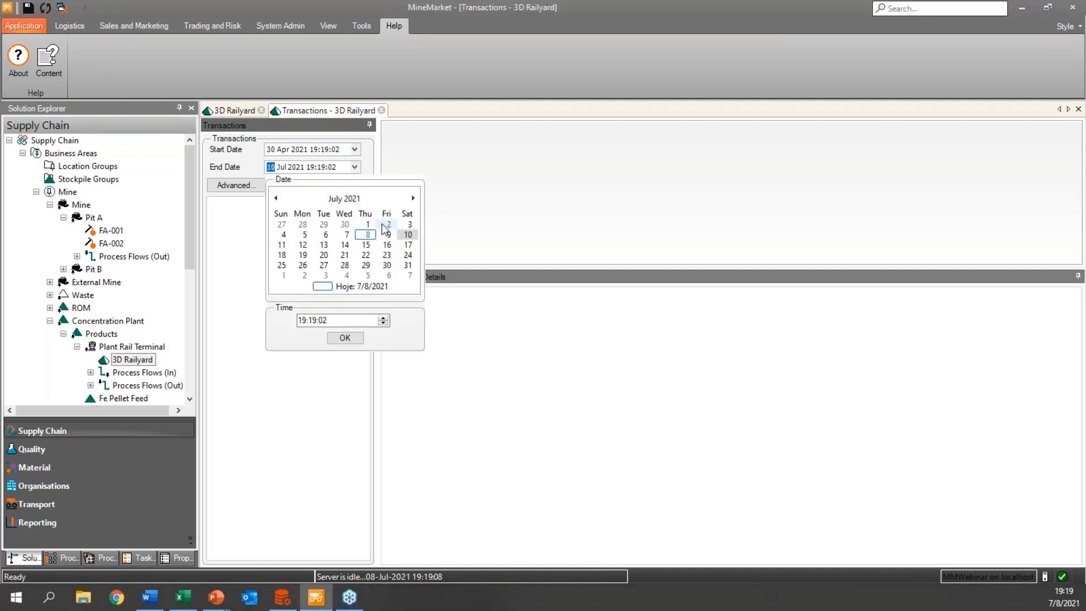
left_click(276, 199)
left_click(276, 198)
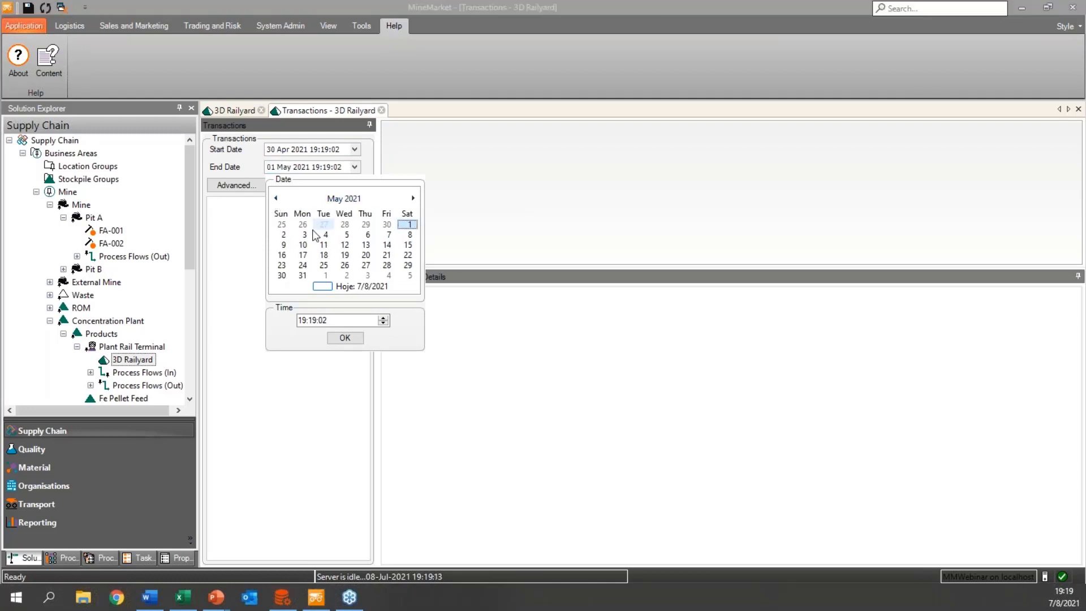
left_click(283, 244)
left_click(345, 338)
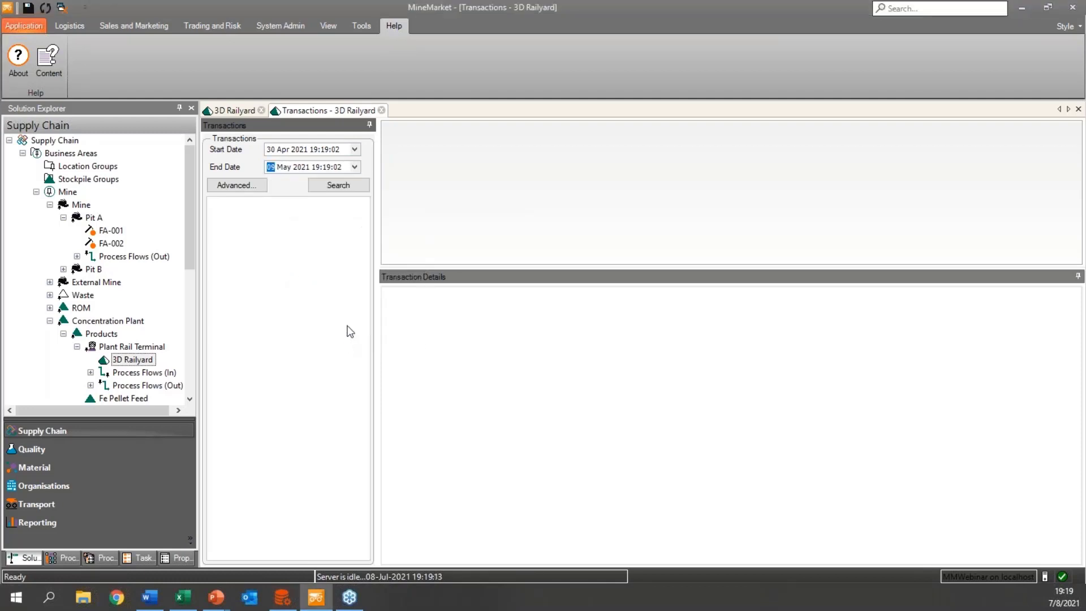
left_click(317, 185)
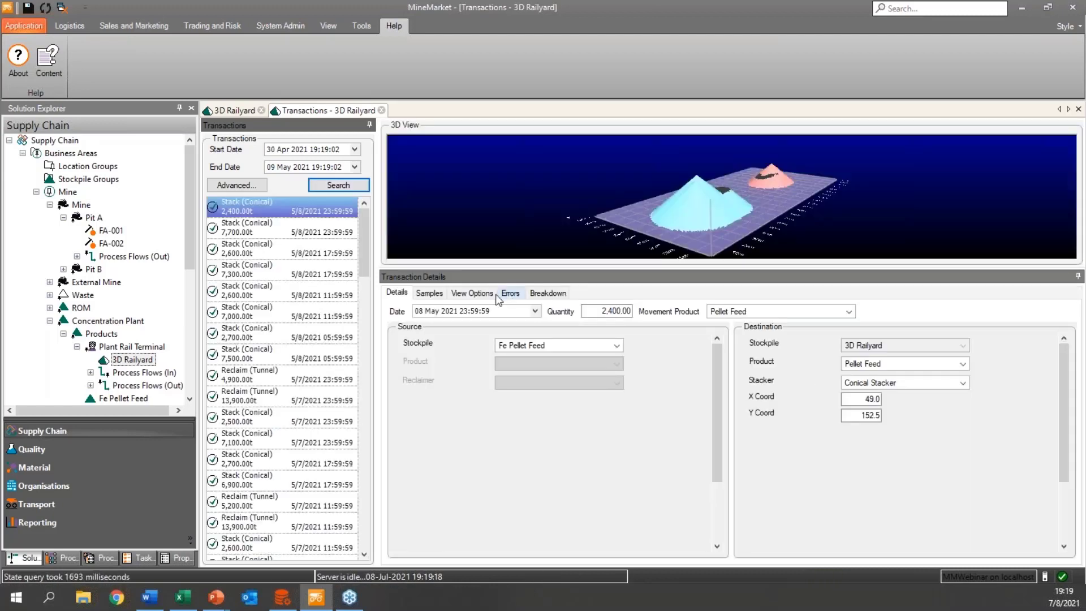
Colour the 3D Railyard's 3D view by Batch and examine both piles from a higher angle.
left_click(472, 292)
left_click(505, 329)
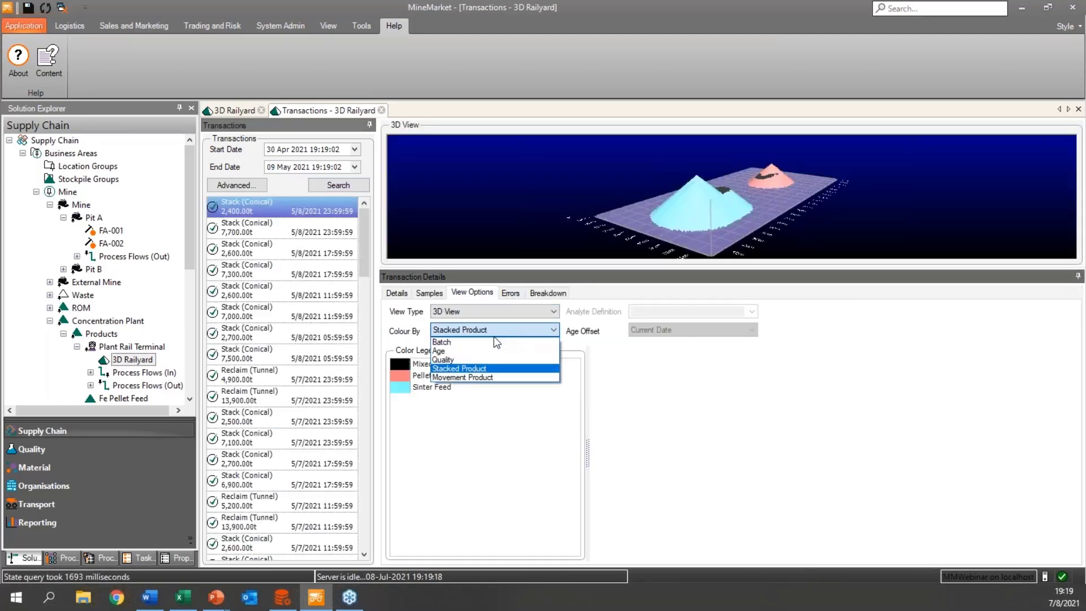
left_click(493, 342)
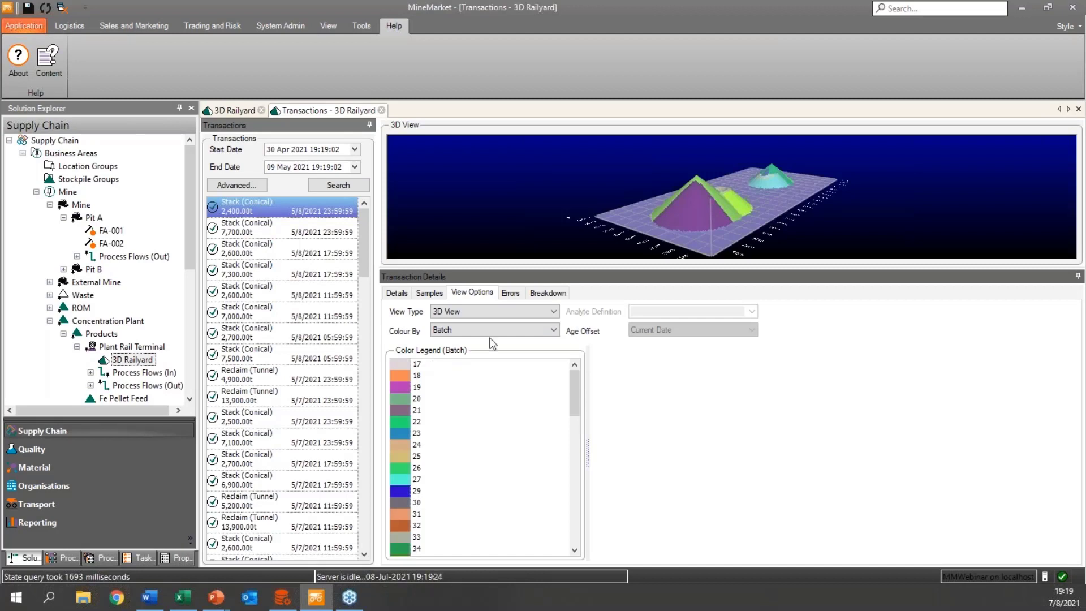
left_click_drag(630, 227, 609, 241)
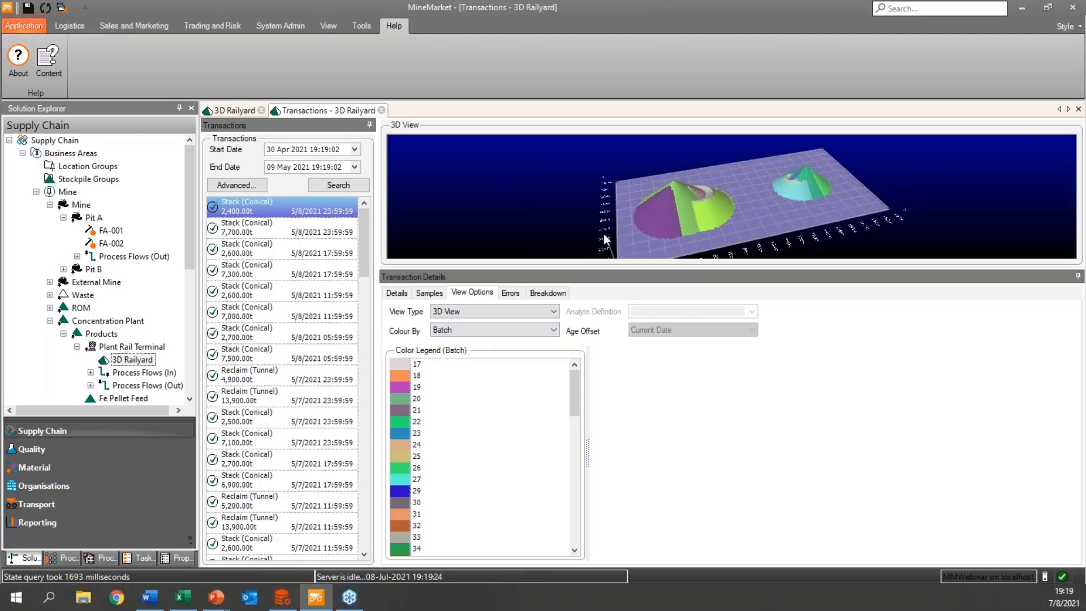
Look through the list of stack and reclaim transactions down to the earliest entries of 1 May 2021.
scroll(293, 325, "down", 1)
scroll(290, 339, "down", 10)
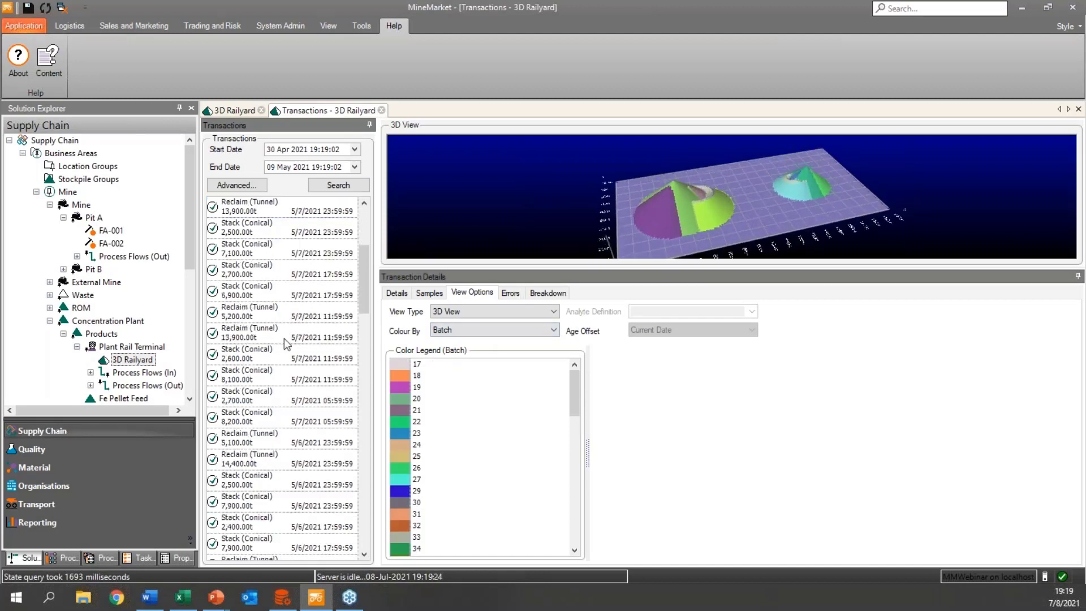
scroll(285, 373, "down", 1)
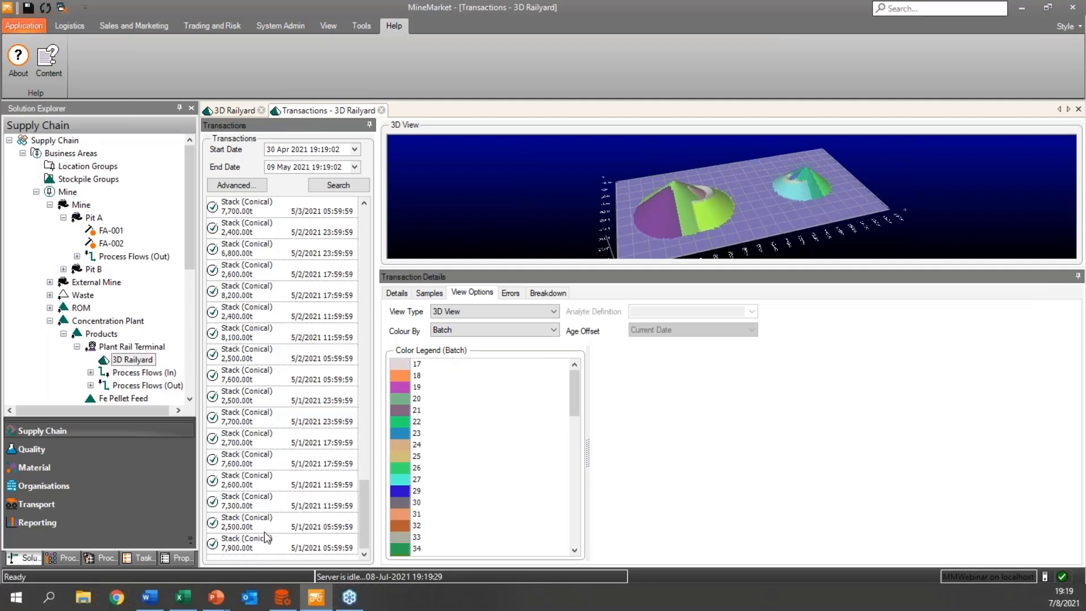
scroll(272, 453, "up", 10)
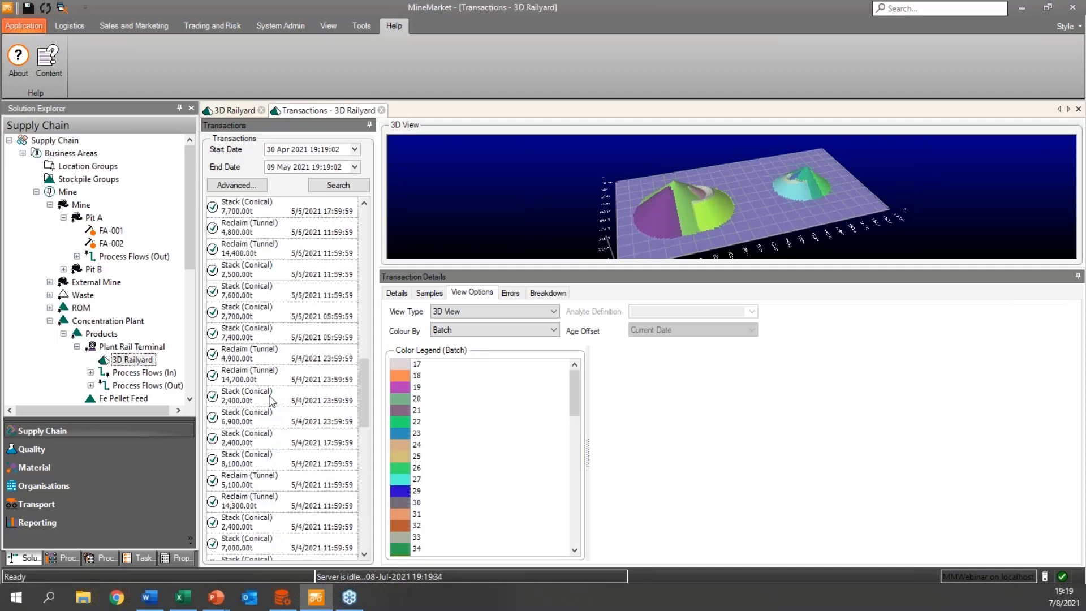
scroll(288, 343, "up", 1)
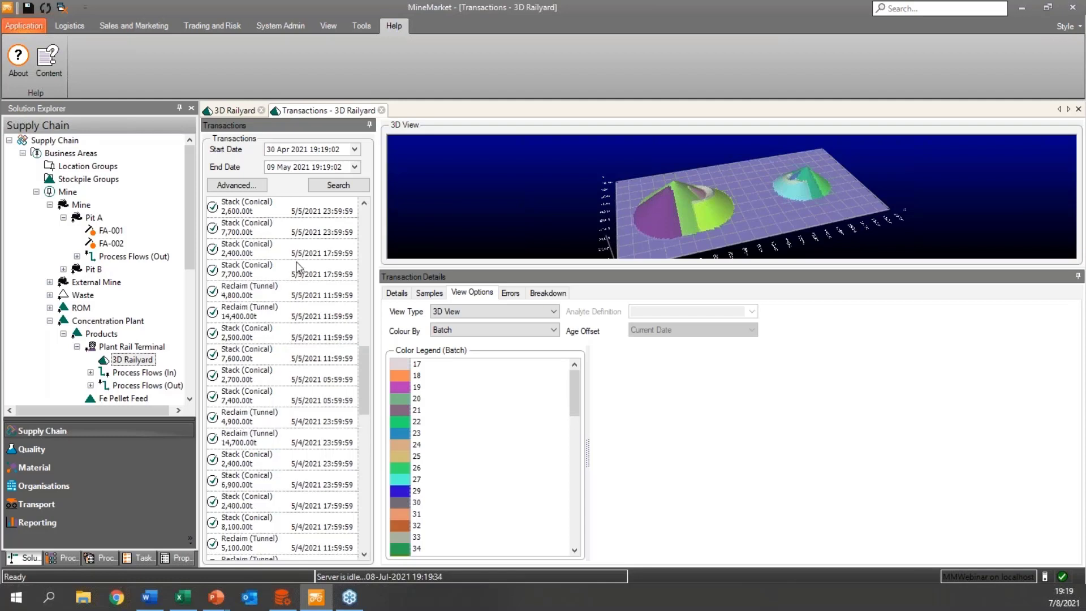
scroll(300, 384, "down", 4)
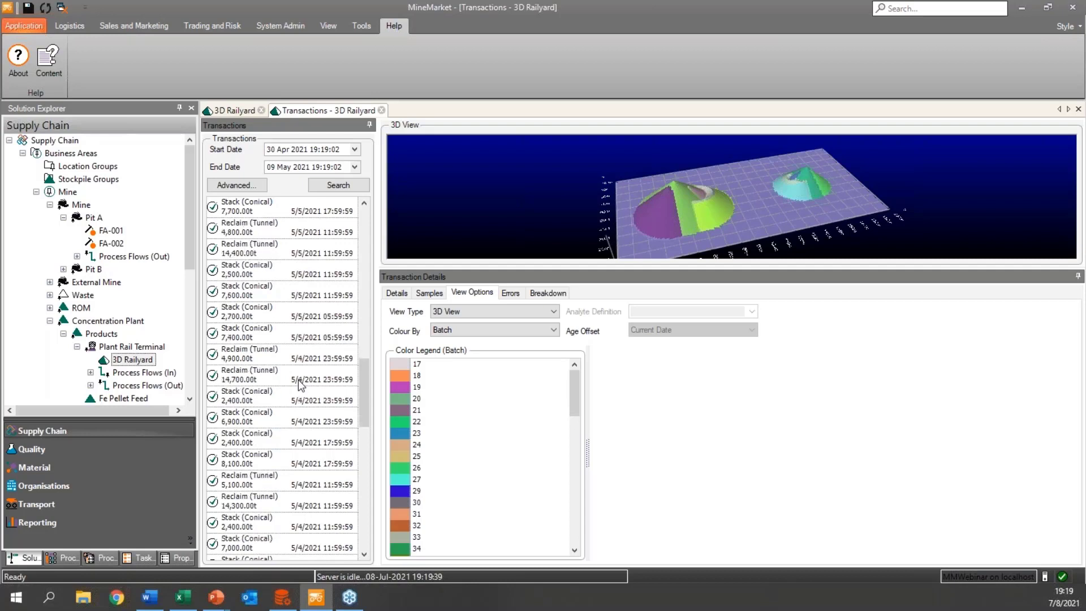
scroll(300, 384, "down", 7)
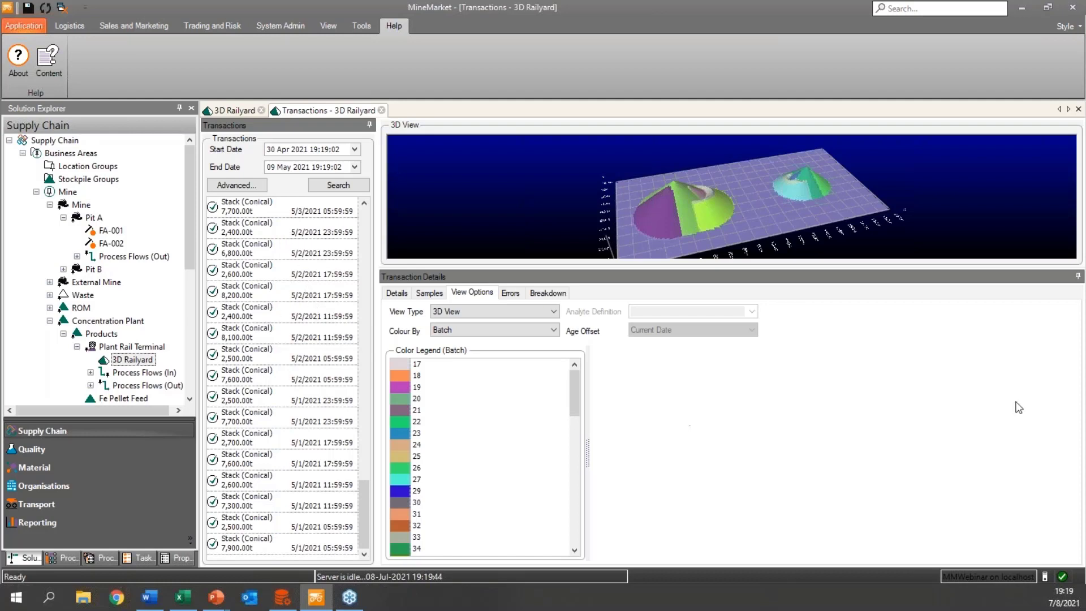
key("alt+Tab")
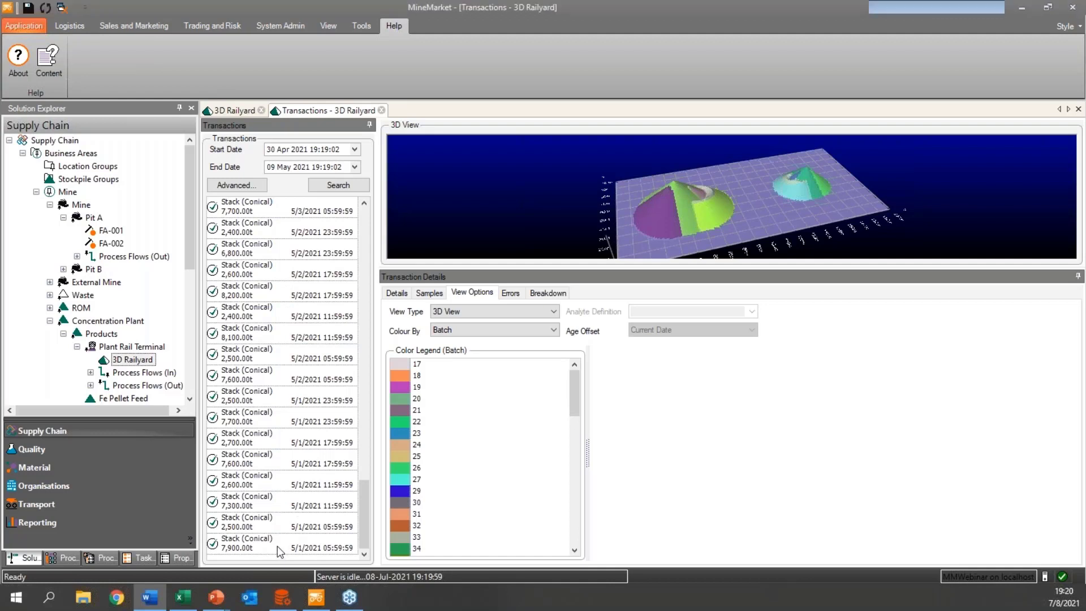
Step through the conical stack transactions from 5/1/2021 05:59:59 to 5/2/2021 05:59:59 to examine how the piles build up.
left_click(274, 526)
left_click(273, 505)
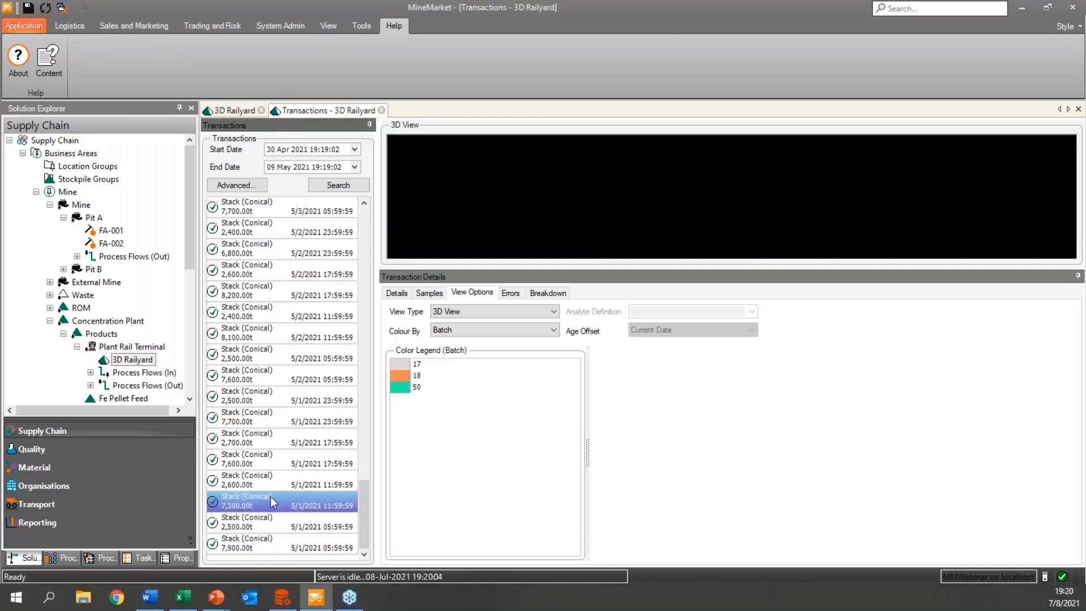
left_click(274, 476)
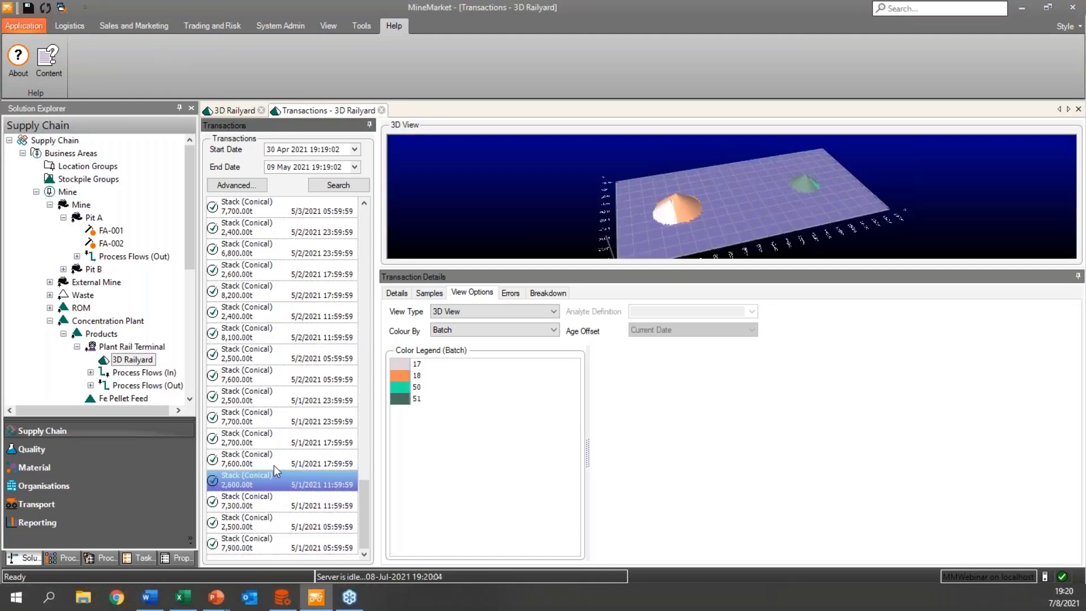
left_click(274, 465)
left_click(277, 444)
left_click(277, 425)
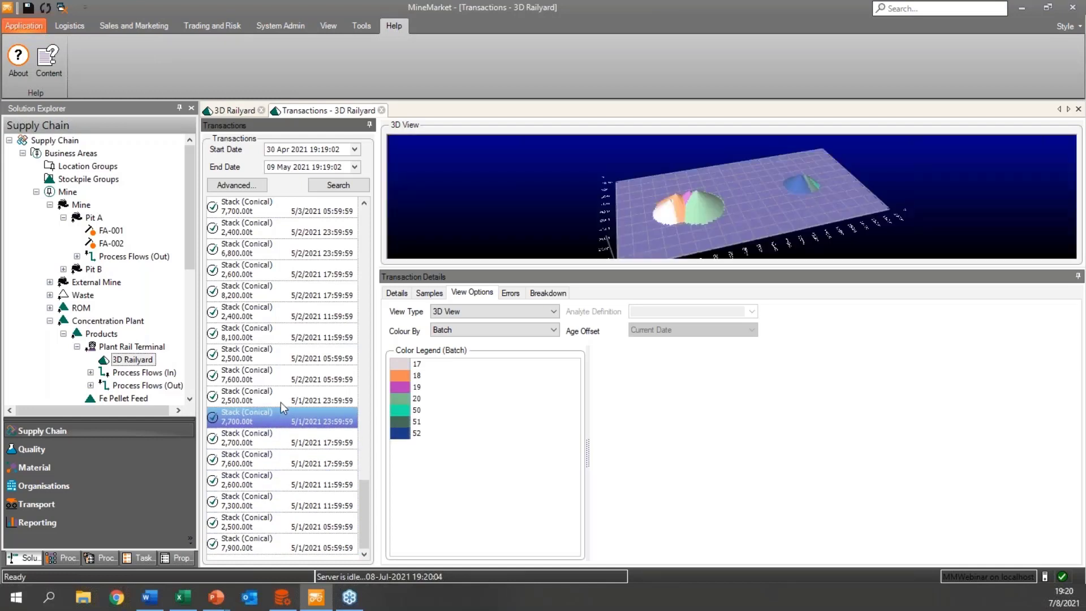
left_click(277, 398)
left_click(282, 377)
left_click(283, 356)
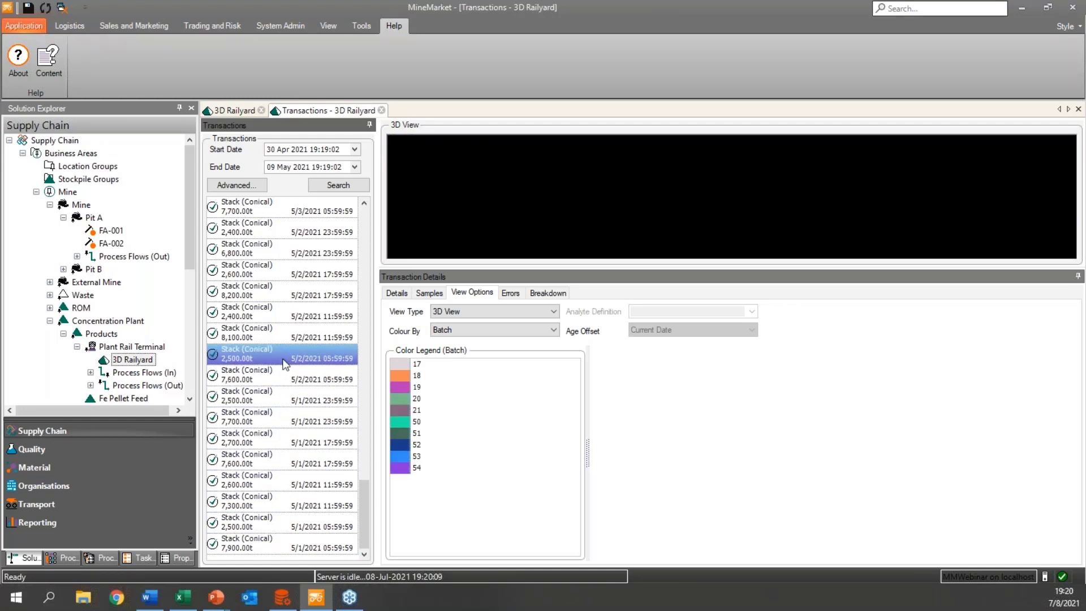
View the piles at successive transactions up to the 14,800 t tunnel reclaim of 5/5/2021 23:59:59.
scroll(282, 358, "up", 5)
left_click(267, 410)
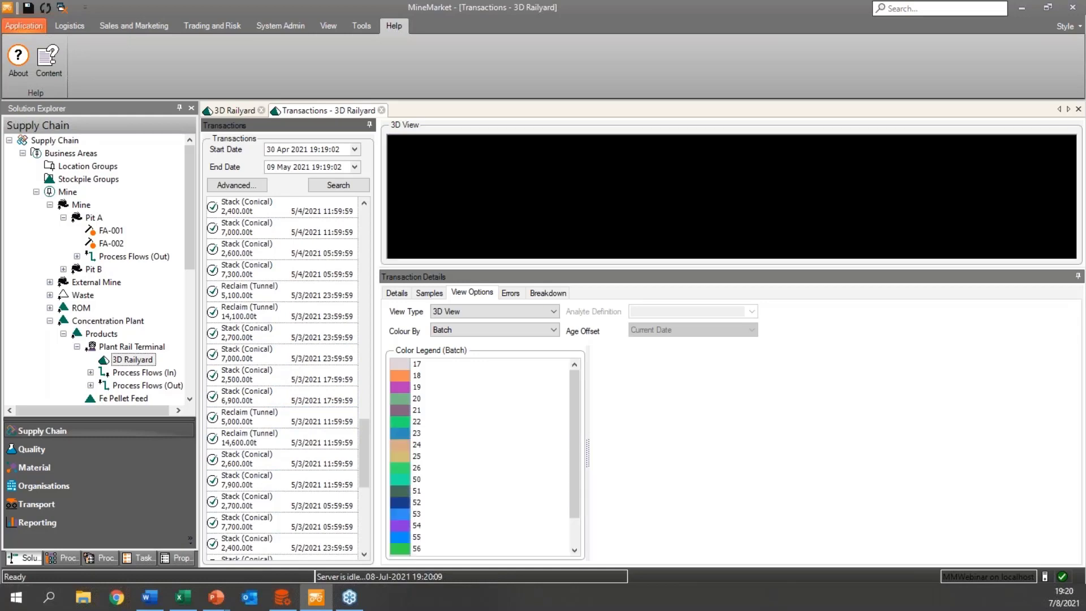
scroll(269, 371, "up", 1)
left_click(270, 371)
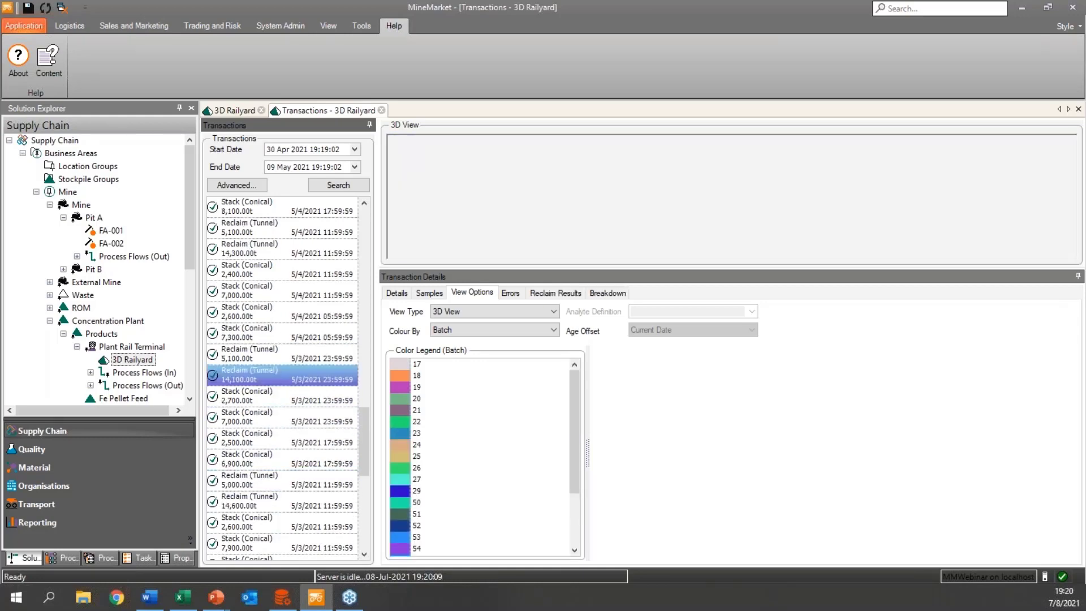
scroll(275, 333, "up", 2)
left_click(279, 315)
scroll(279, 316, "up", 6)
left_click(277, 376)
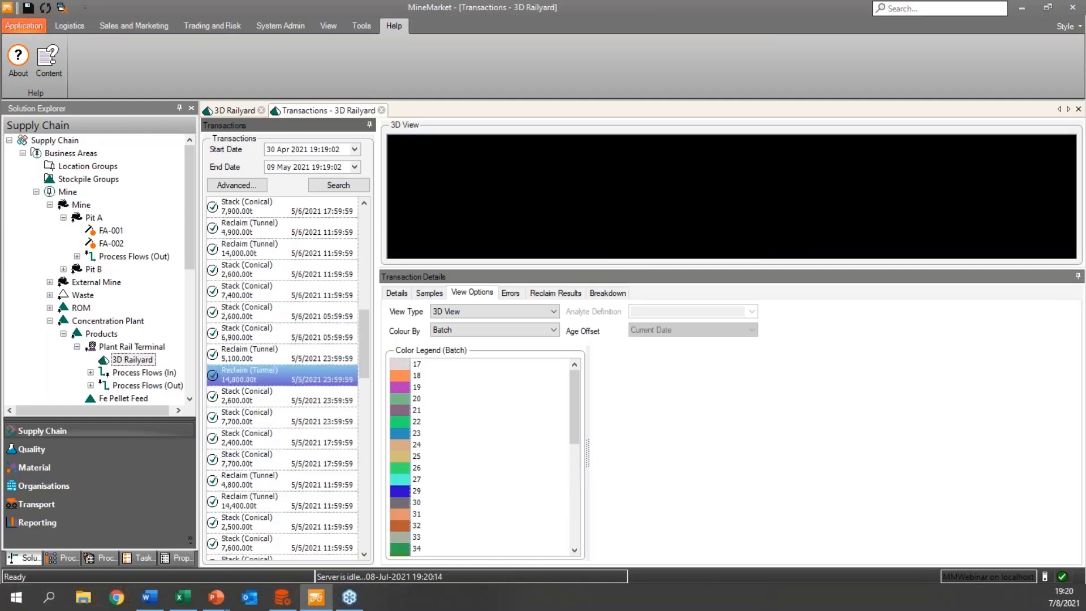
Select the 14,000 t tunnel reclaim of 5/6/2021 11:59:59 and examine its craters in an enlarged 3D view.
left_click(324, 292)
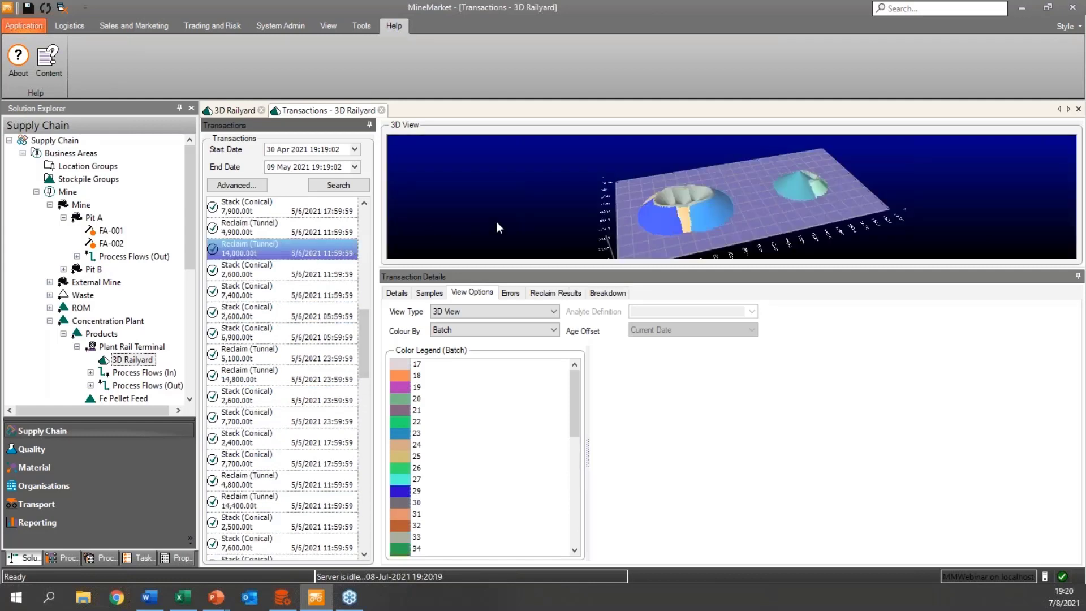
left_click_drag(726, 274, 640, 422)
mouse_move(606, 327)
left_mouse_down()
mouse_move(620, 328)
mouse_move(607, 336)
left_mouse_up()
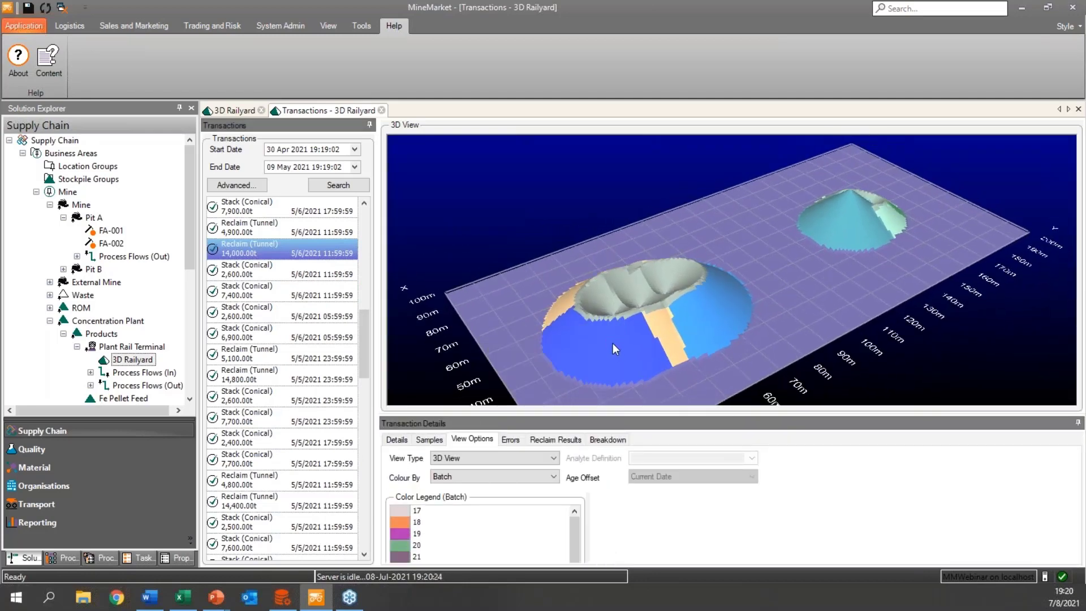
Inspect the batch quality and contributor details of the coloured slopes and the mixture details inside the reclaimed pile's craters.
mouse_move(612, 343)
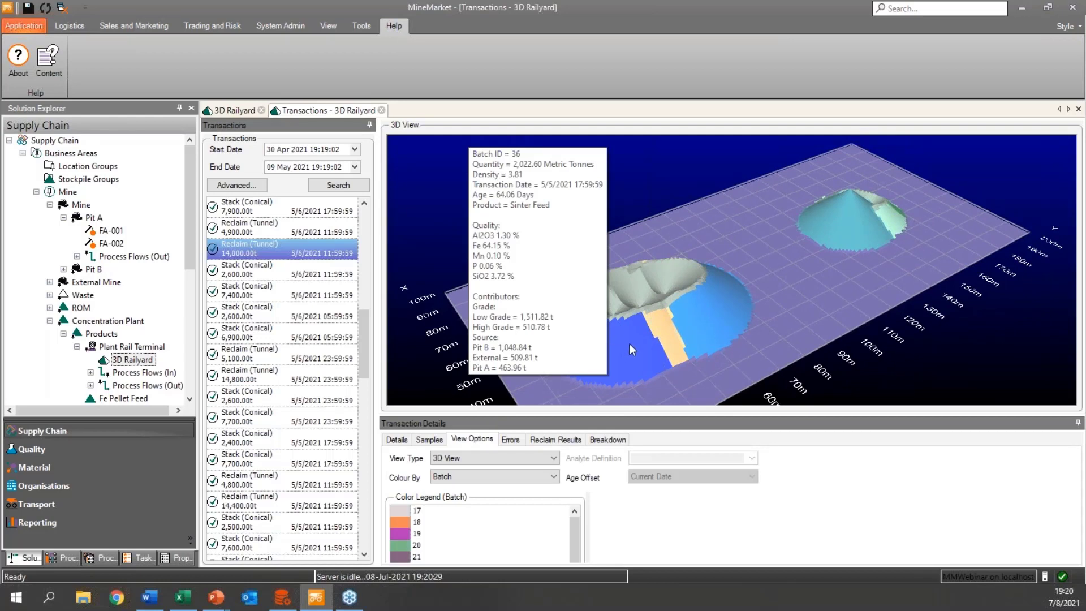
mouse_move(725, 308)
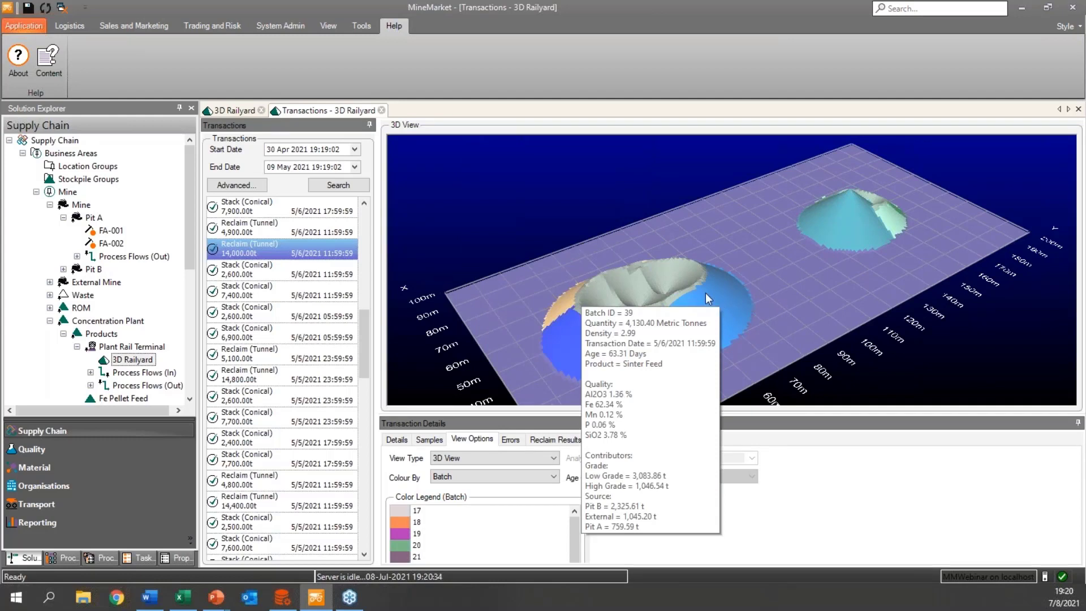
mouse_move(670, 270)
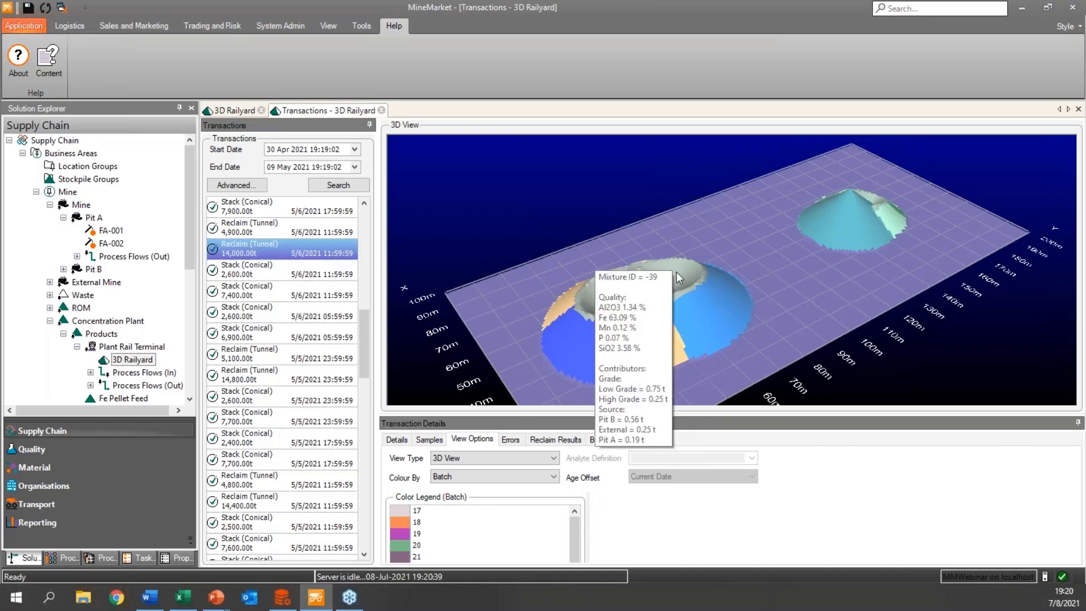
mouse_move(593, 297)
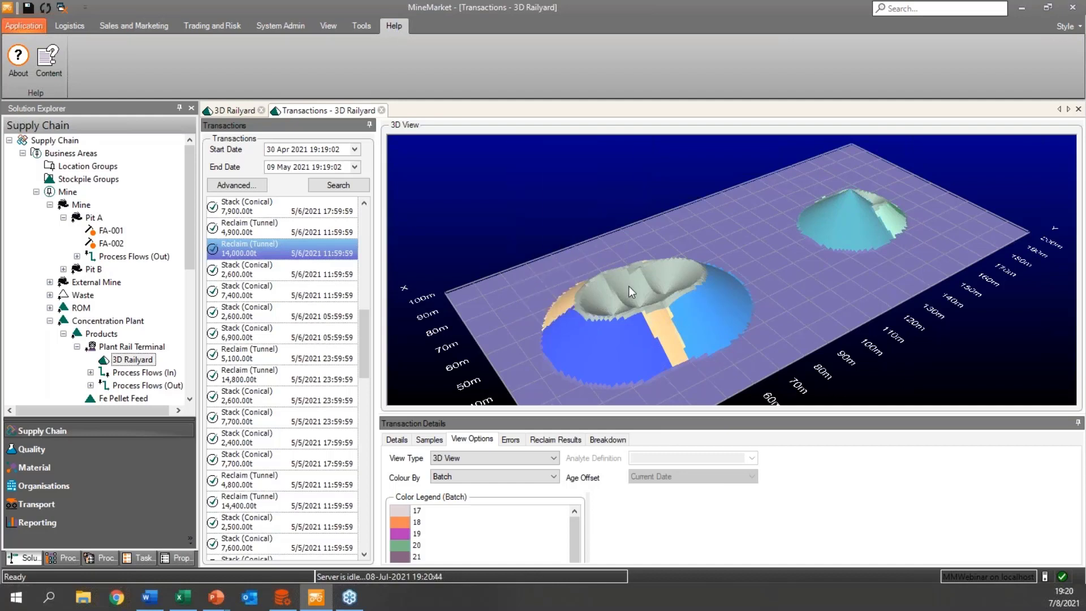
mouse_move(629, 287)
Collapse the Products and Concentration Plant branches in the supply chain tree.
key("alt+Tab")
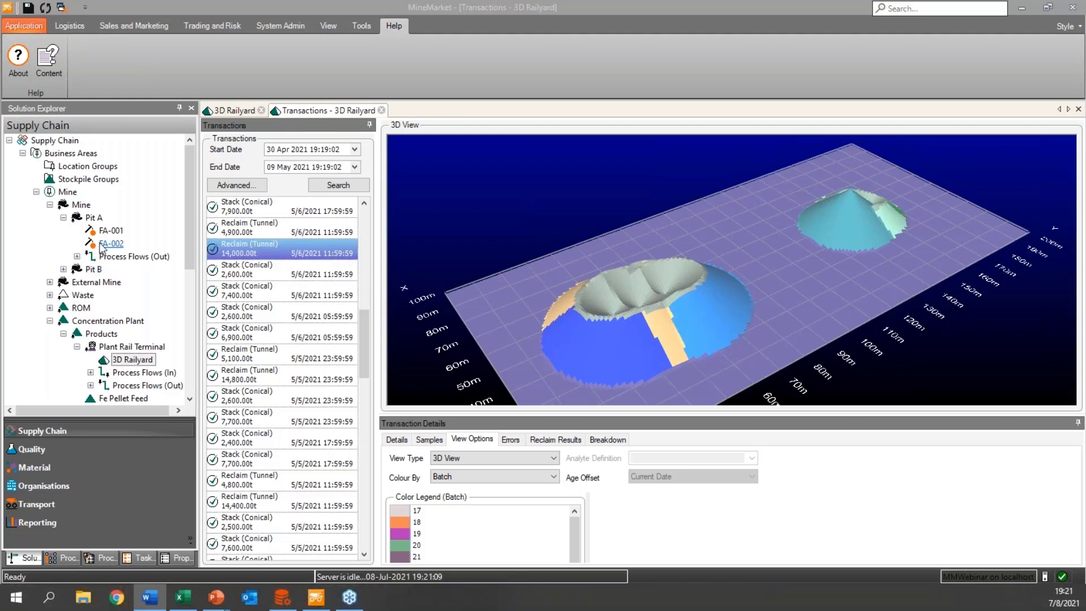
scroll(101, 249, "down", 1)
scroll(102, 254, "down", 1)
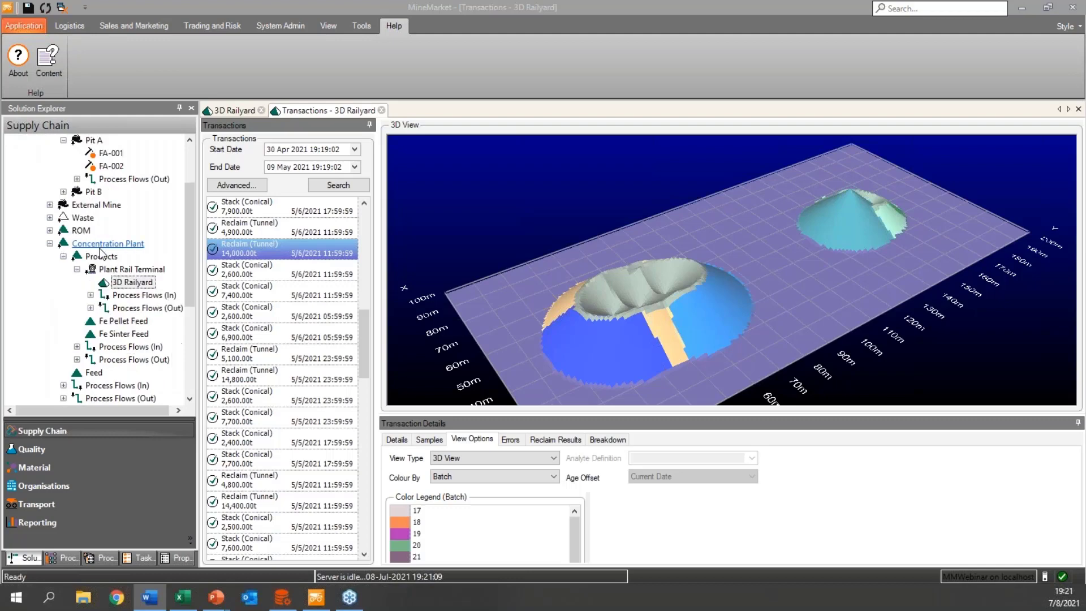
scroll(101, 254, "down", 4)
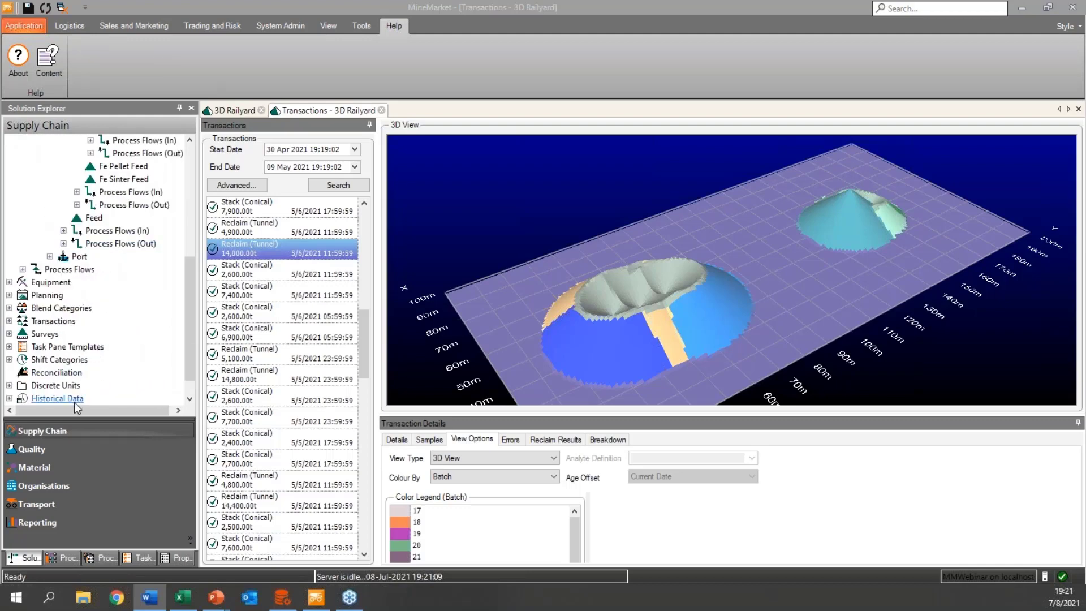
scroll(99, 339, "up", 2)
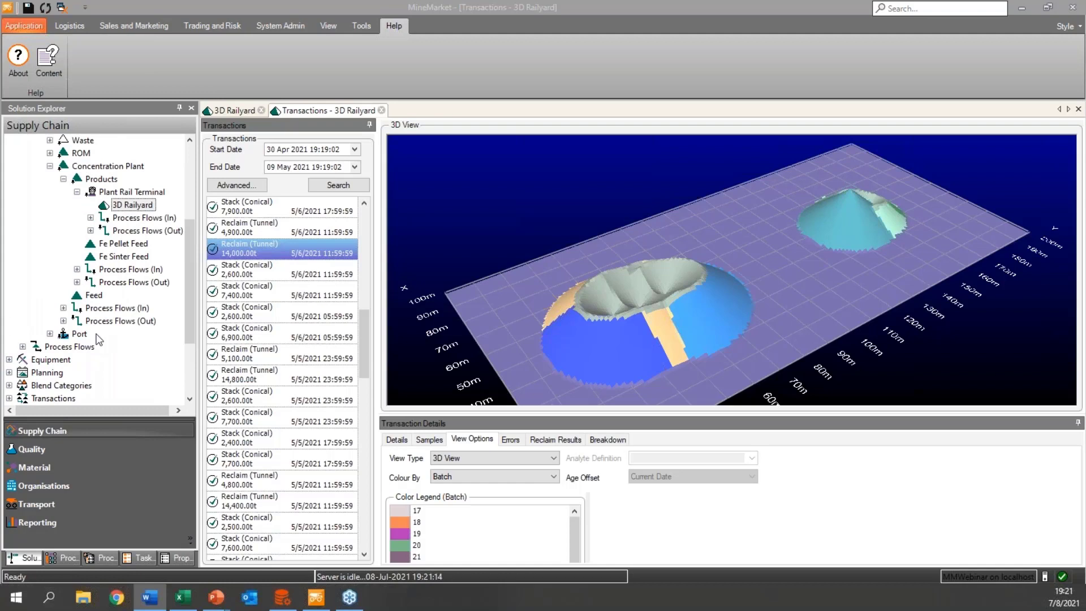
scroll(99, 338, "up", 1)
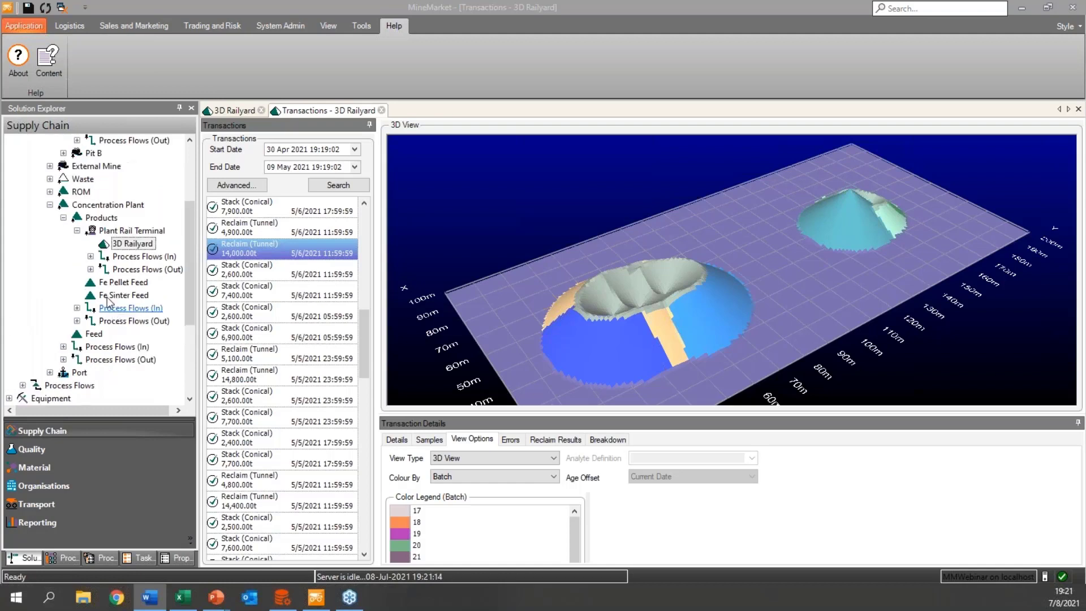
left_click(63, 218)
left_click(50, 205)
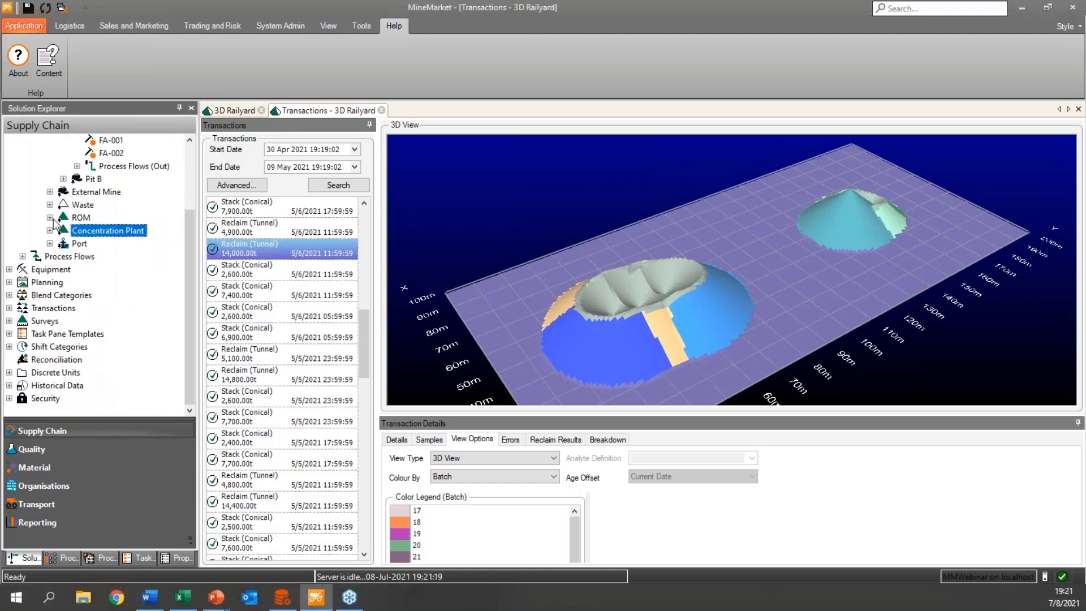
Open the Old LG Consumption blend for the ROM and close the 3D Railyard and its transactions.
right_click(82, 221)
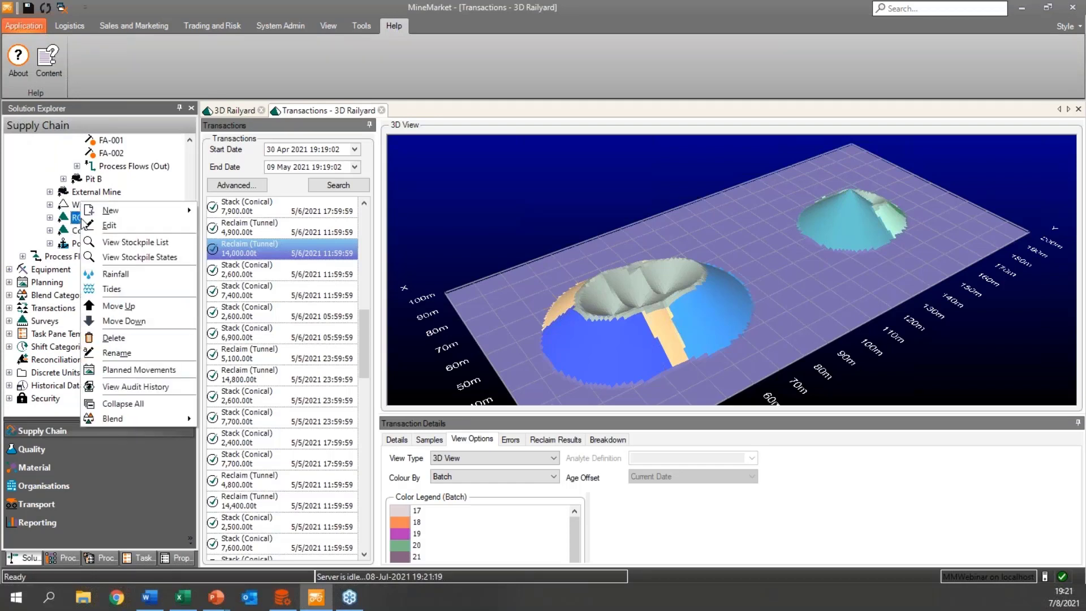
mouse_move(114, 419)
left_click(233, 436)
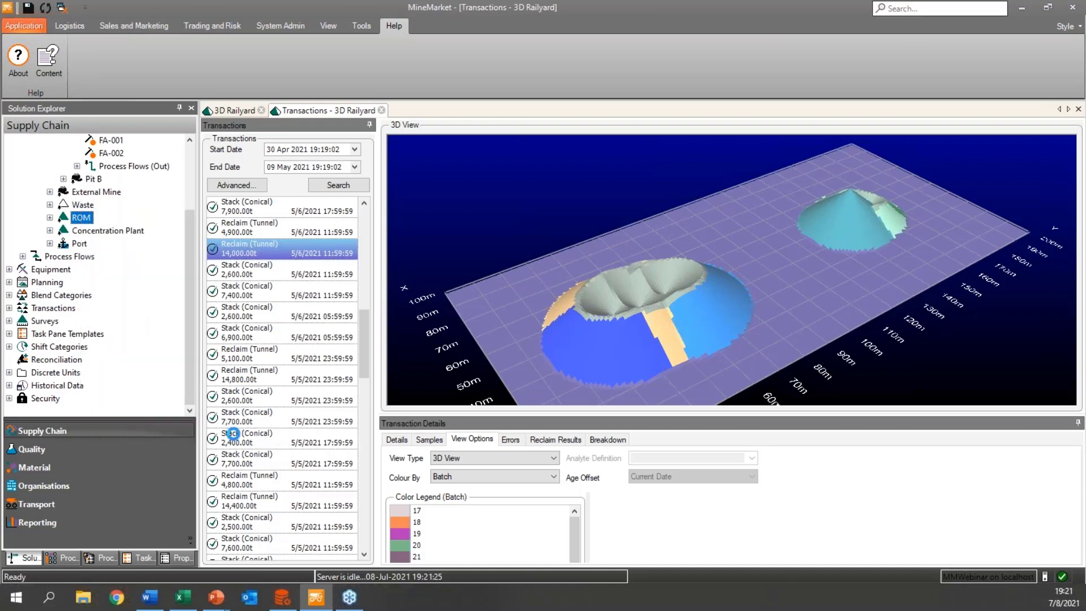
left_click(261, 110)
left_click(261, 111)
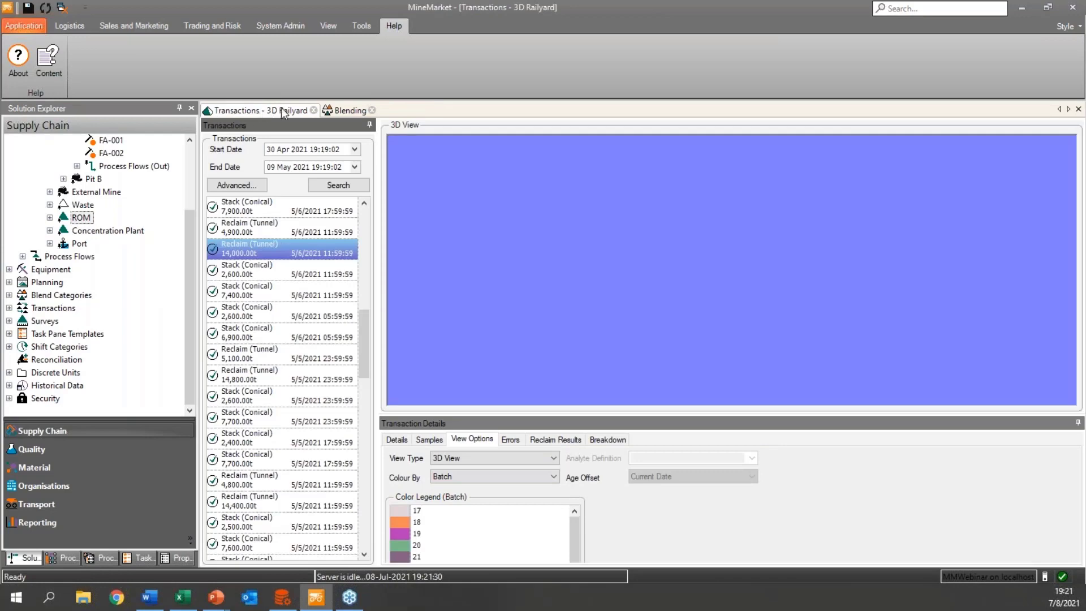
left_click(313, 111)
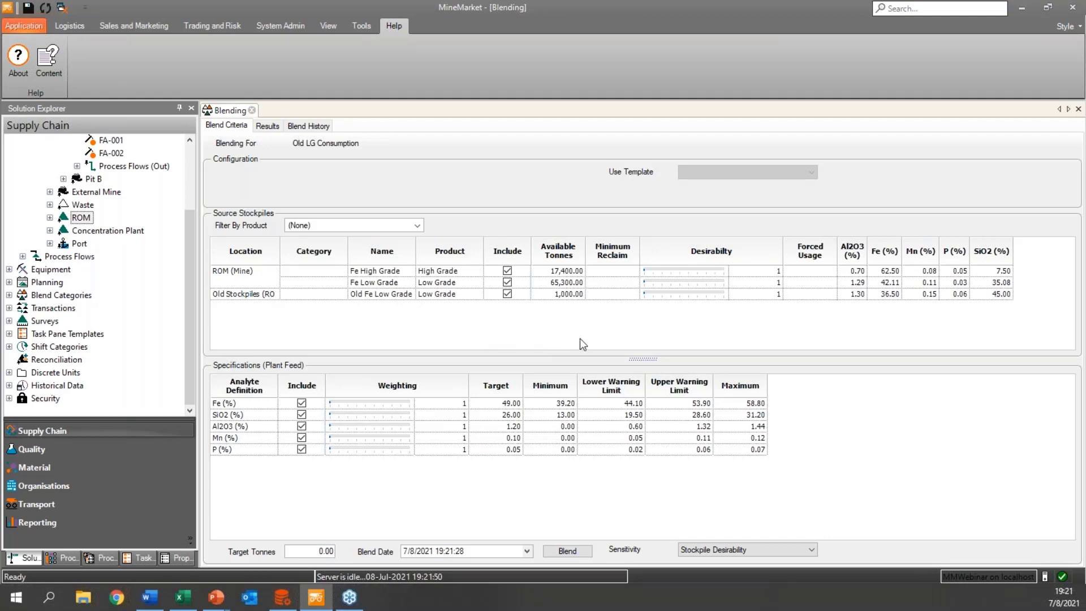
Set the blend's target tonnes to 3,000 and run the blend.
left_click(554, 246)
key("alt+Tab")
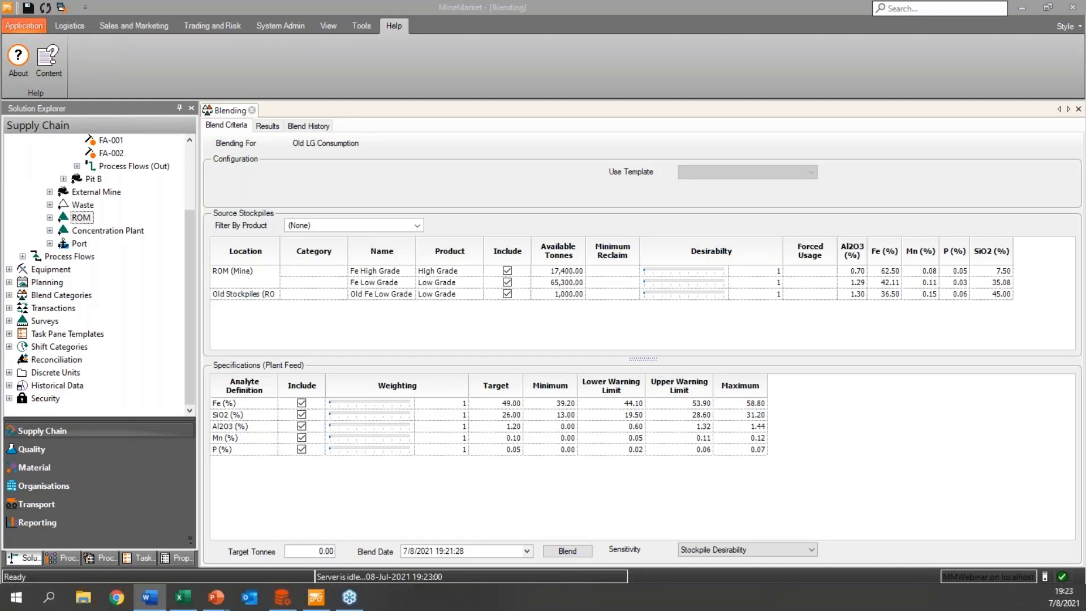
left_click(321, 547)
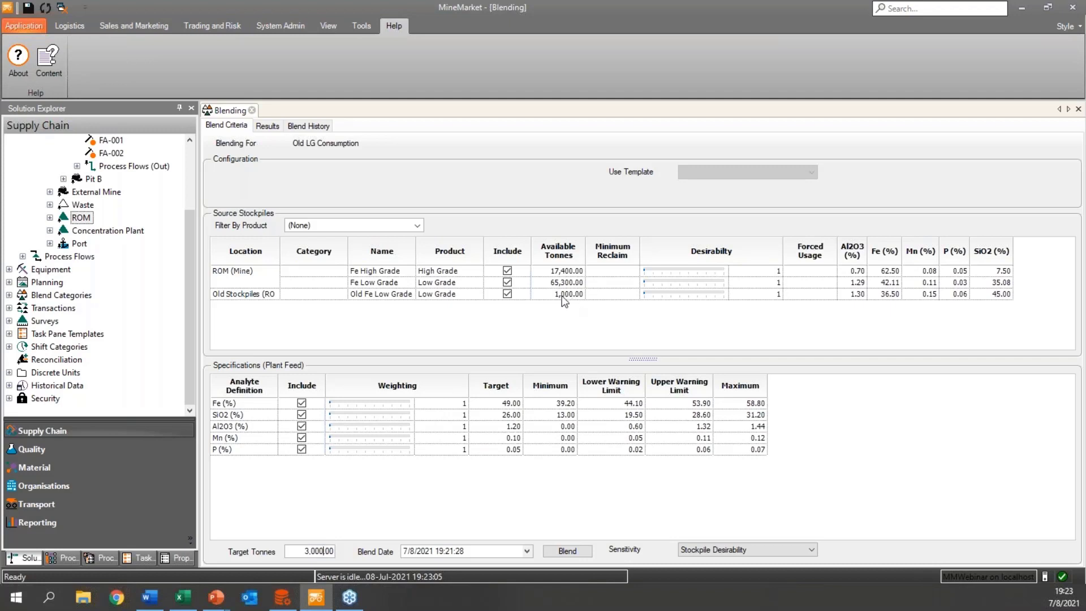
left_click(566, 557)
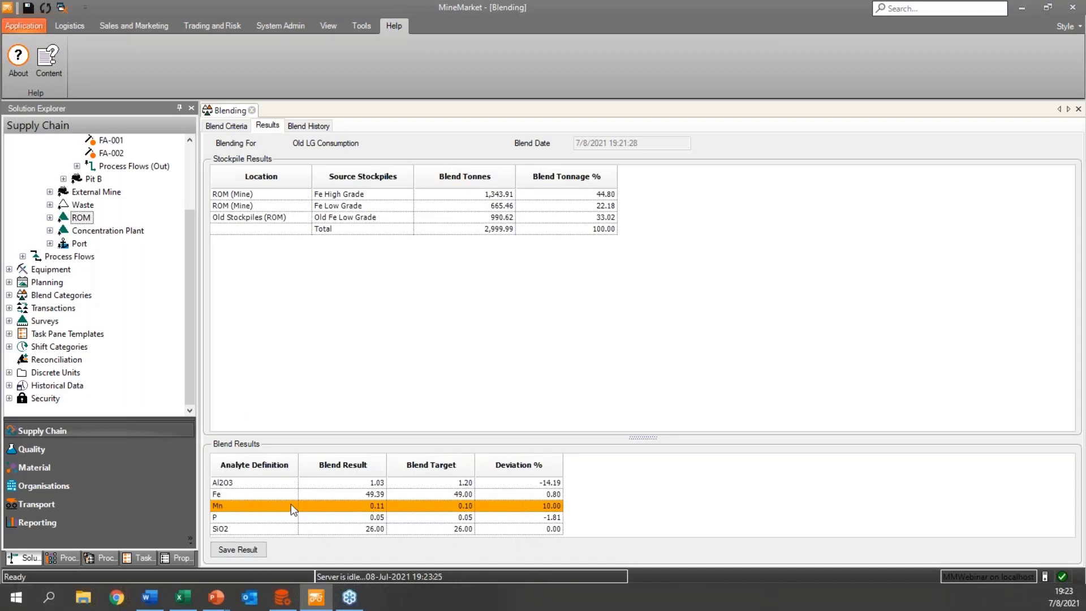
Exclude every analyte except Mn from the Plant Feed specifications and rerun the blend.
left_click(234, 128)
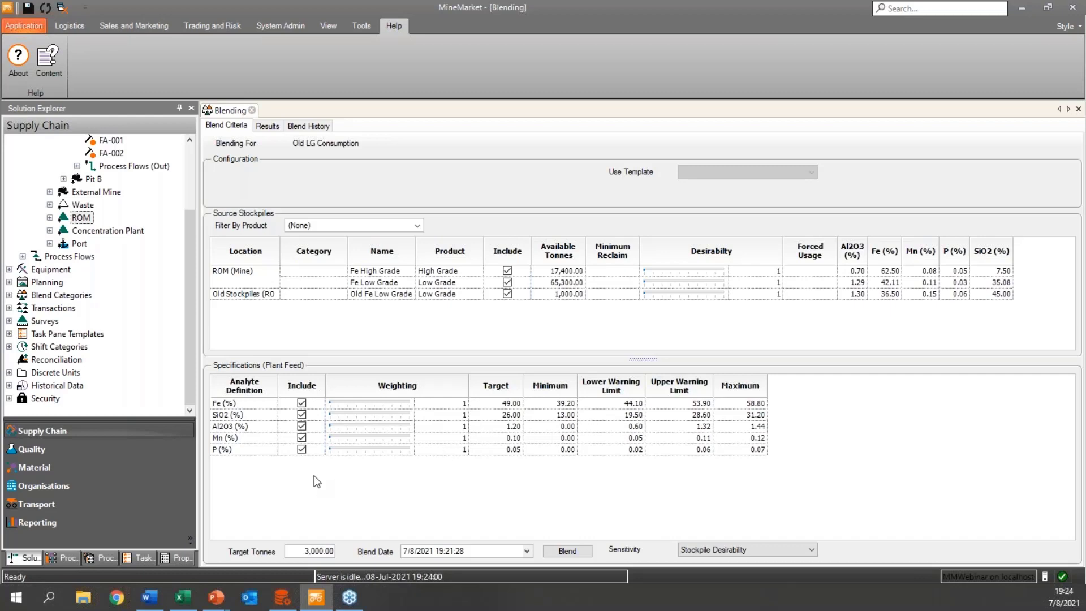
right_click(304, 390)
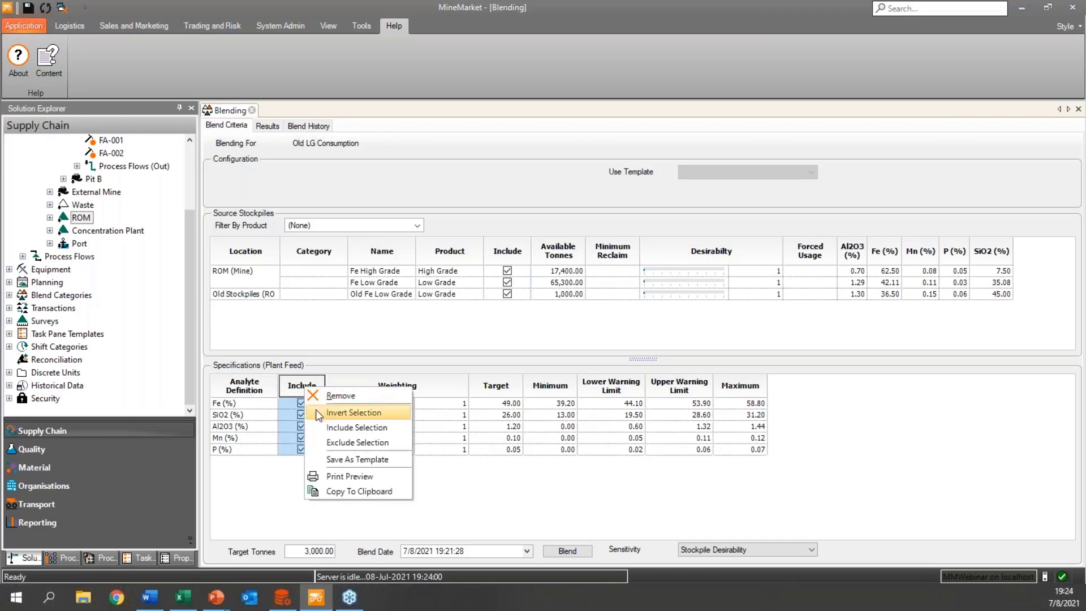
left_click(335, 441)
left_click(303, 438)
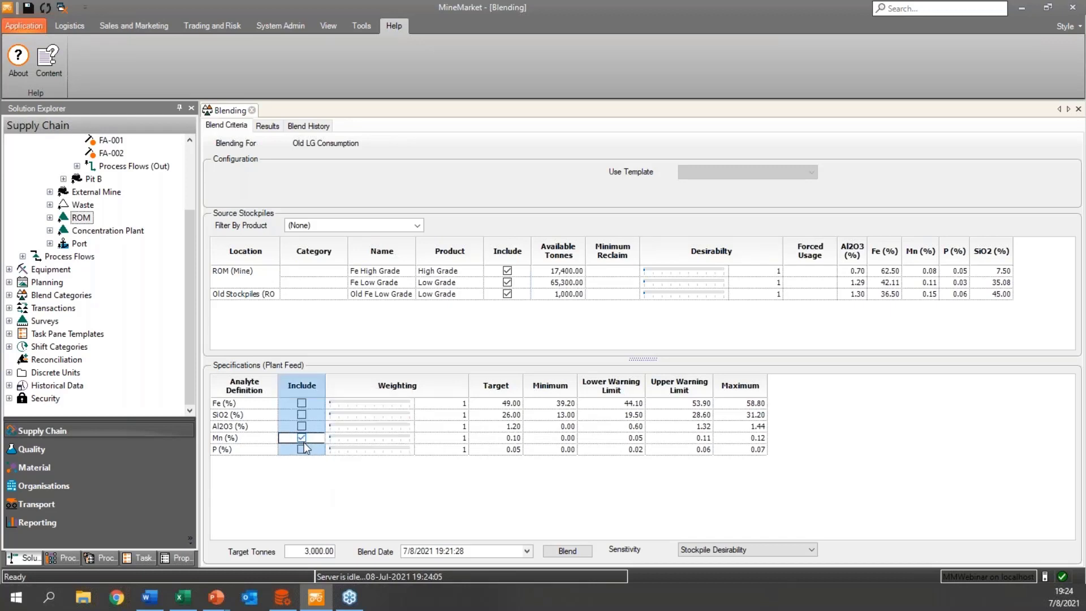
left_click(559, 554)
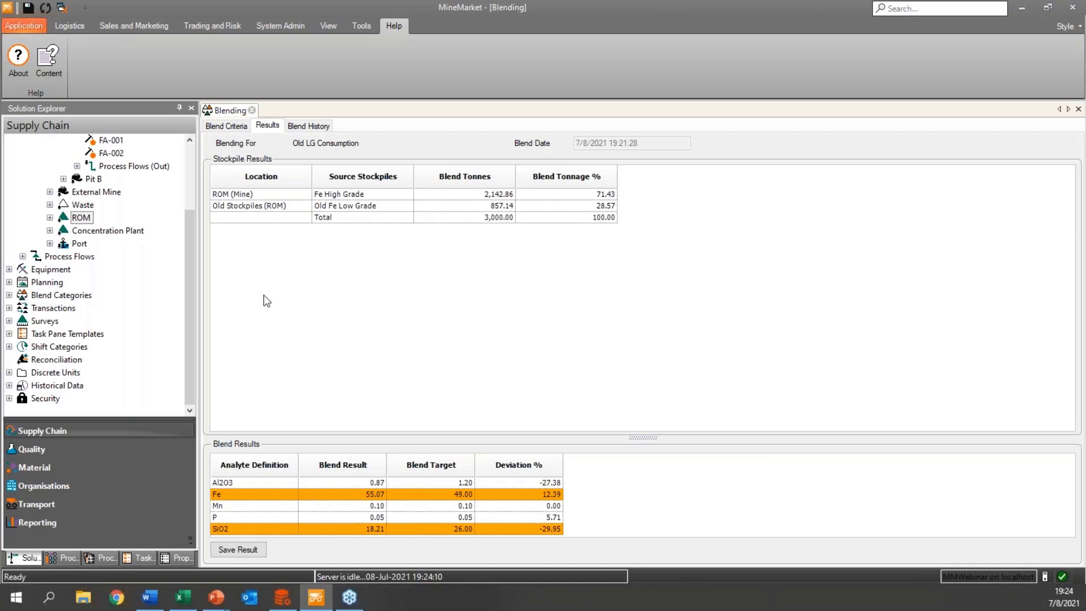
Include all analytes in the specifications again, set the Mn weighting to 3 and rerun the blend.
left_click(233, 127)
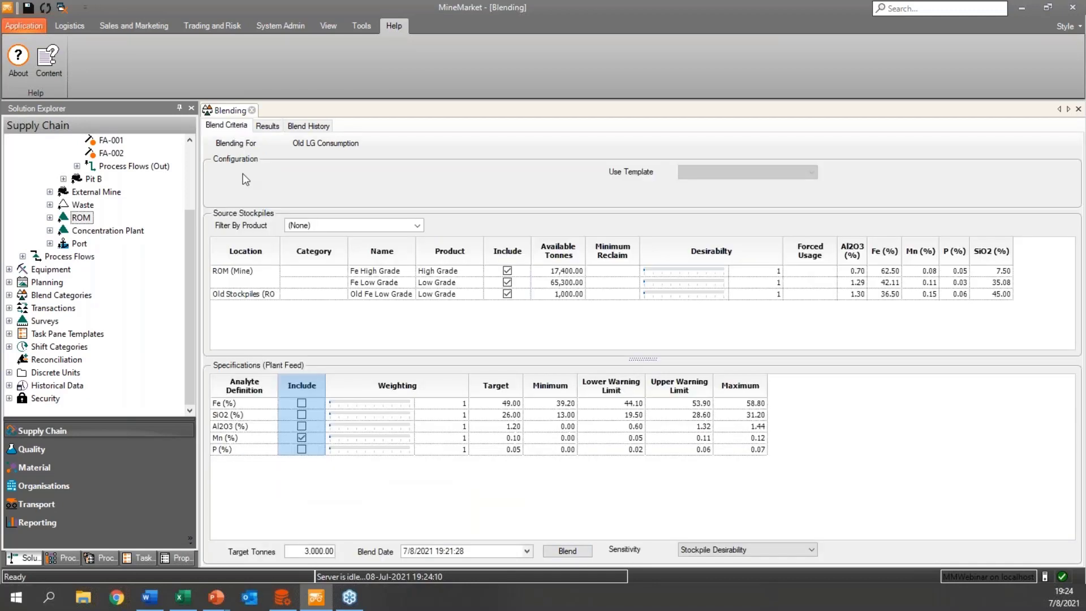
right_click(300, 379)
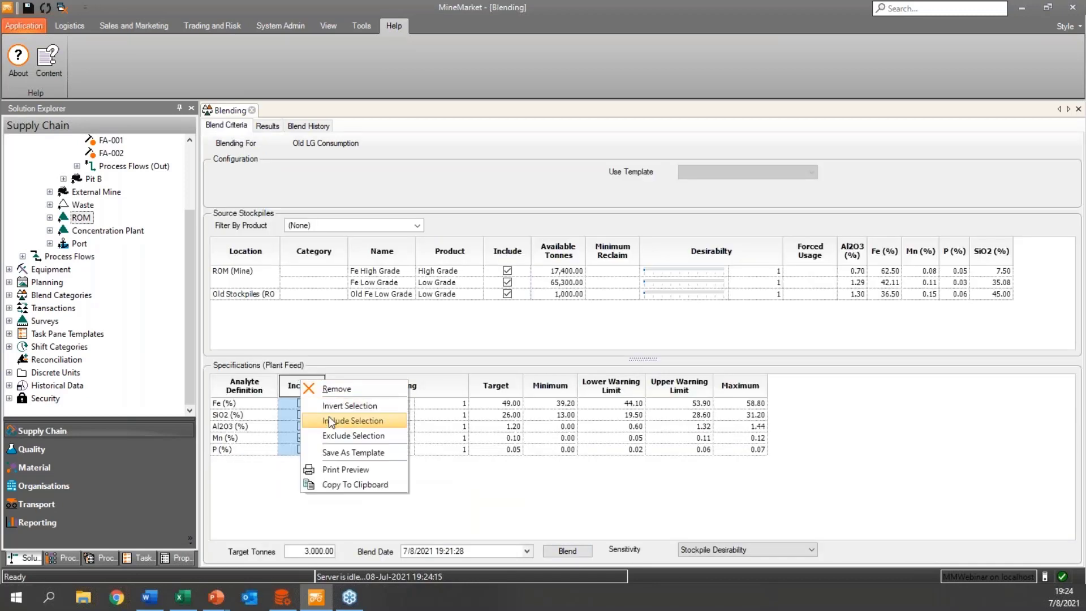
left_click(333, 421)
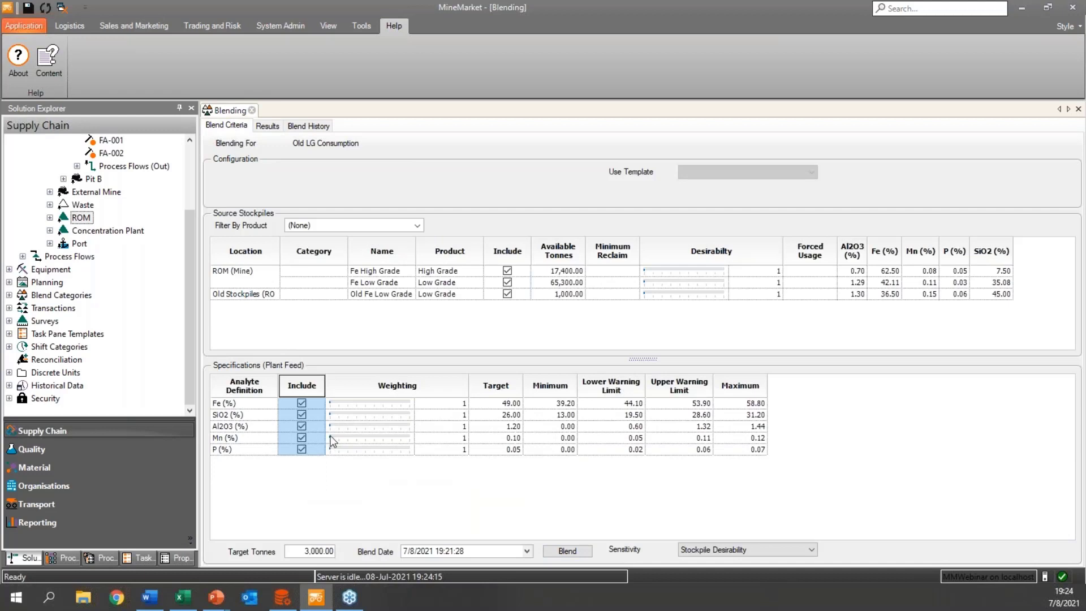
left_click(332, 436)
left_click_drag(331, 437, 347, 441)
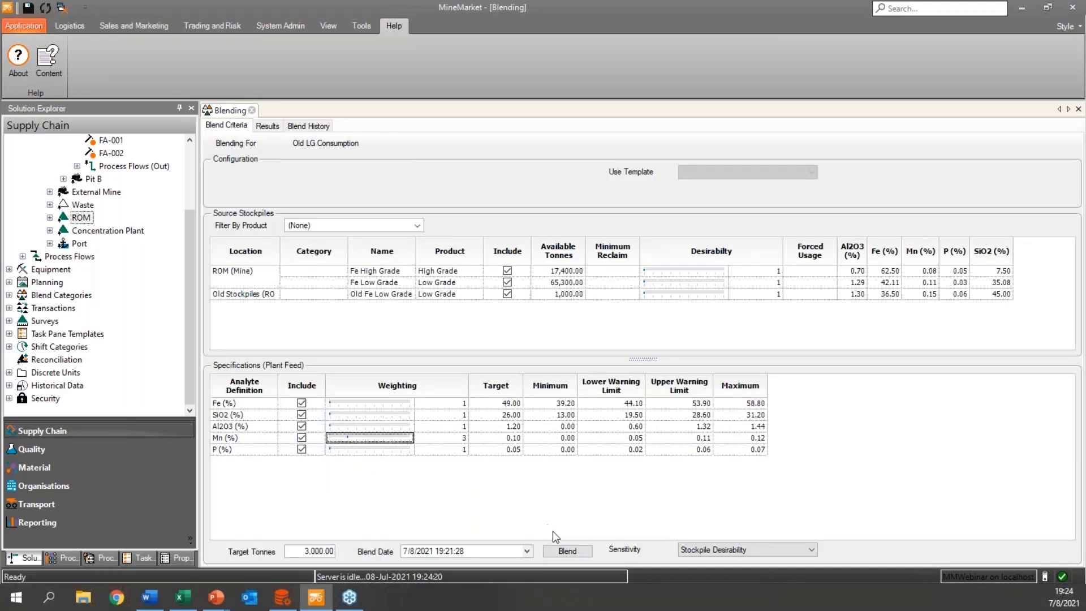
left_click(568, 552)
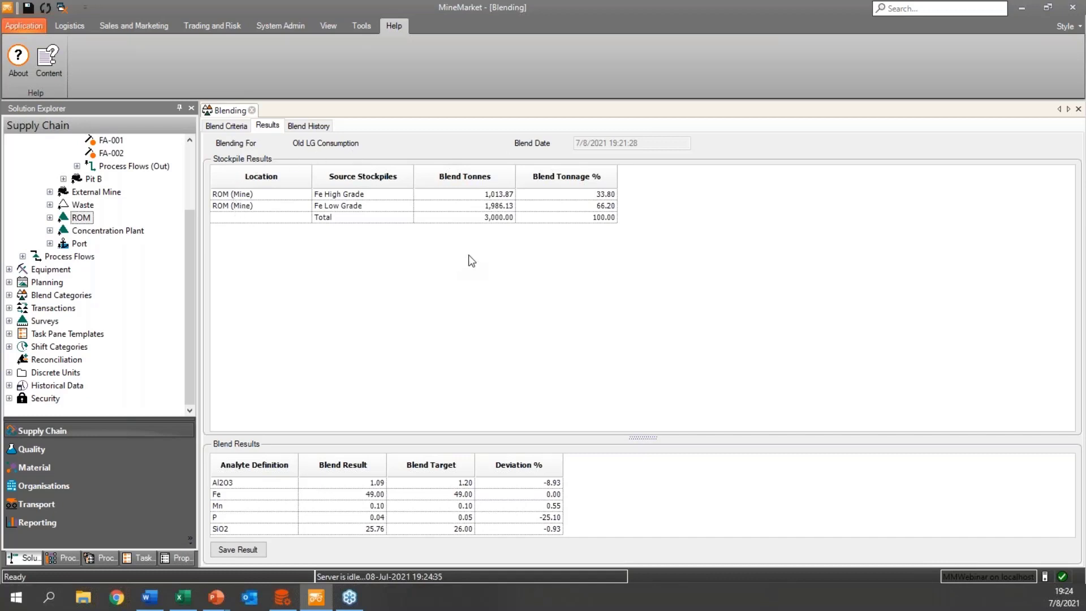
Set the desirability of Old Fe Low Grade to 3, raise the Mn weighting further and rerun the blend.
left_click(1085, 283)
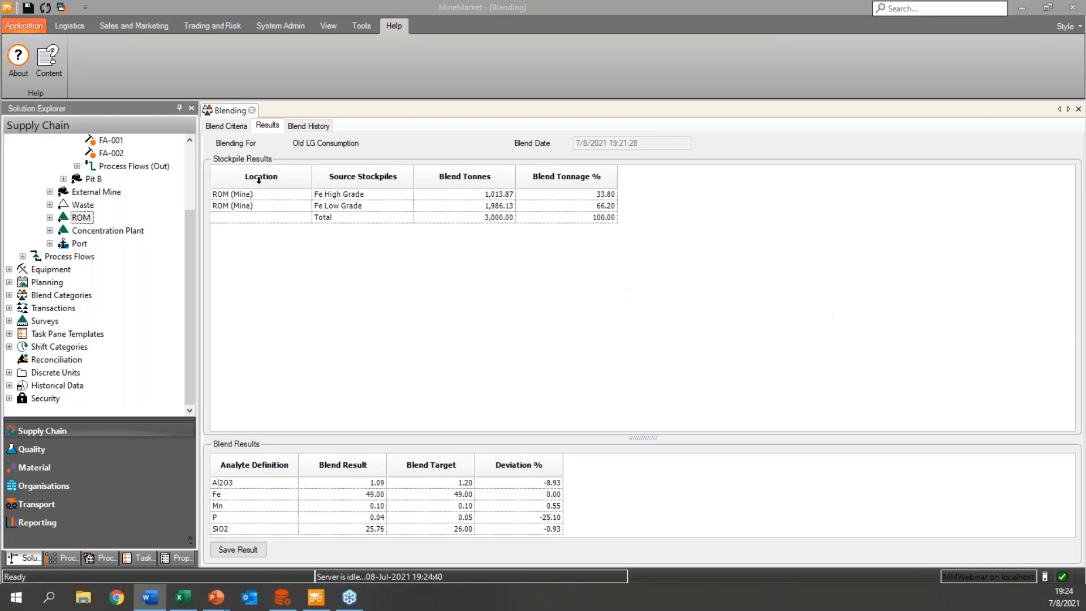
left_click(235, 128)
left_click(508, 295)
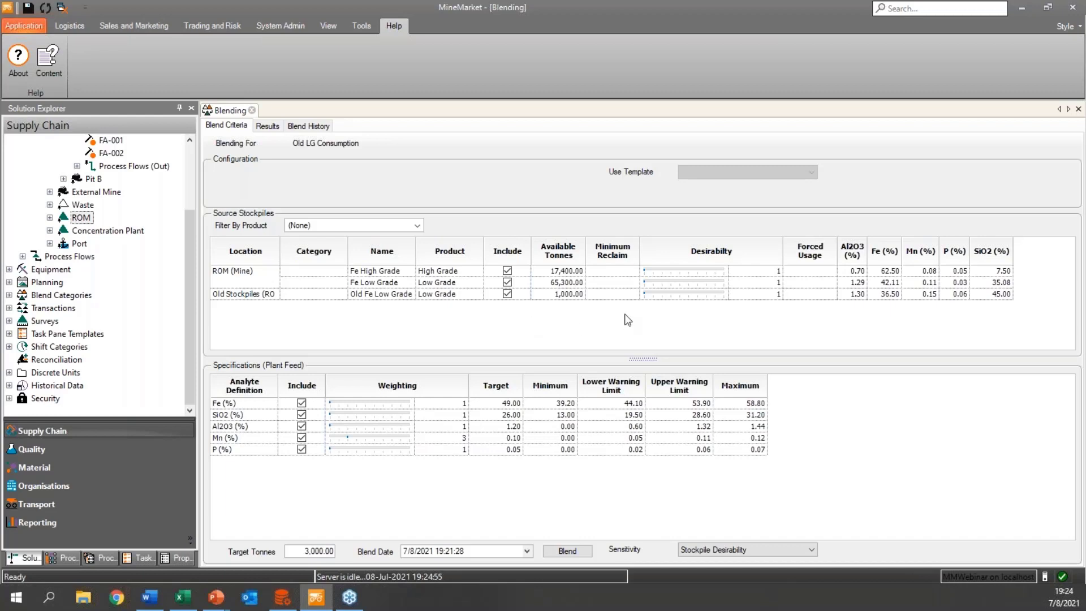
left_click(659, 292)
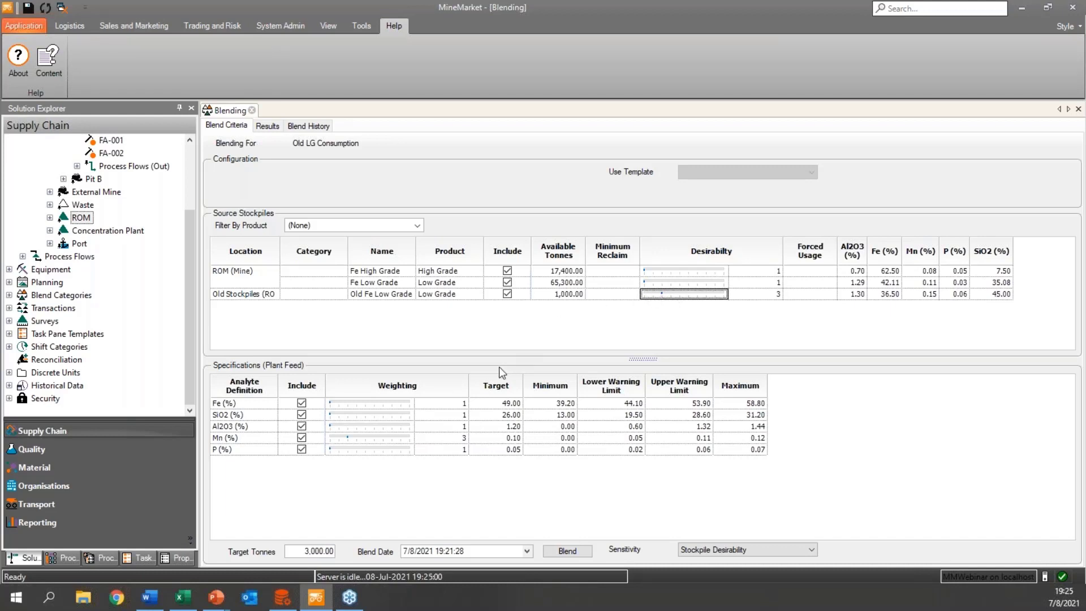
left_click(348, 437)
left_click(368, 439)
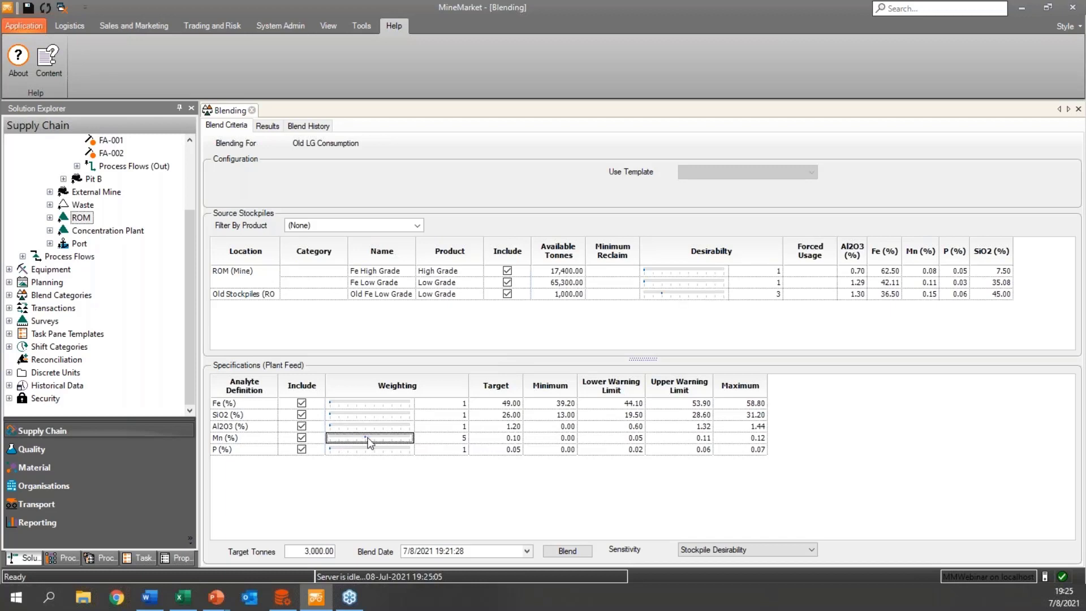
left_click_drag(366, 436, 374, 437)
left_click(564, 551)
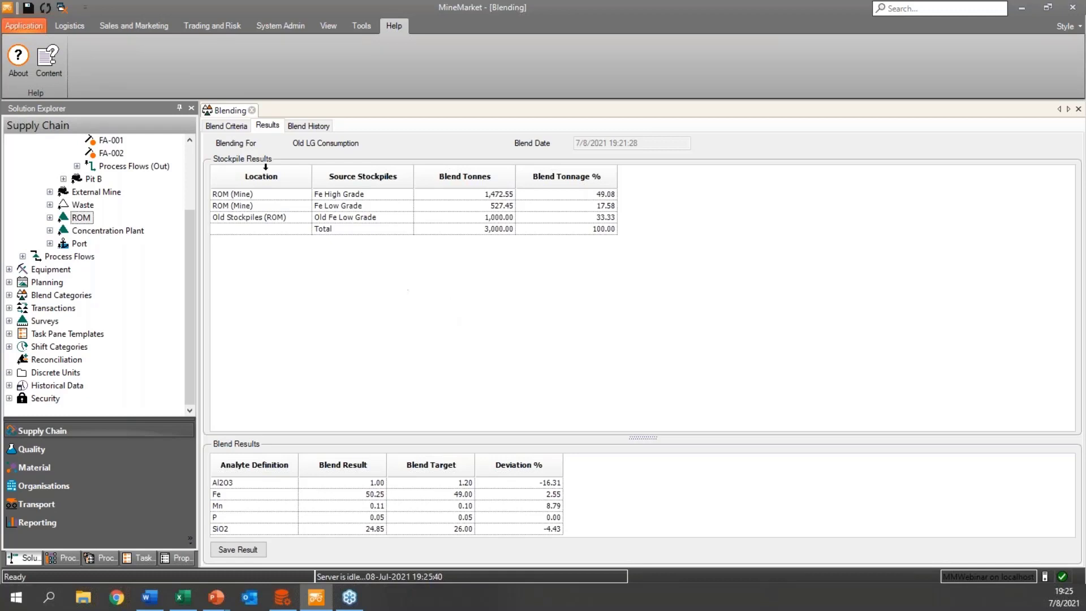
Open the Feed Old Stock Standard transaction from the Webinar group and close the blending form.
left_click(10, 309)
left_click(24, 372)
double_click(80, 385)
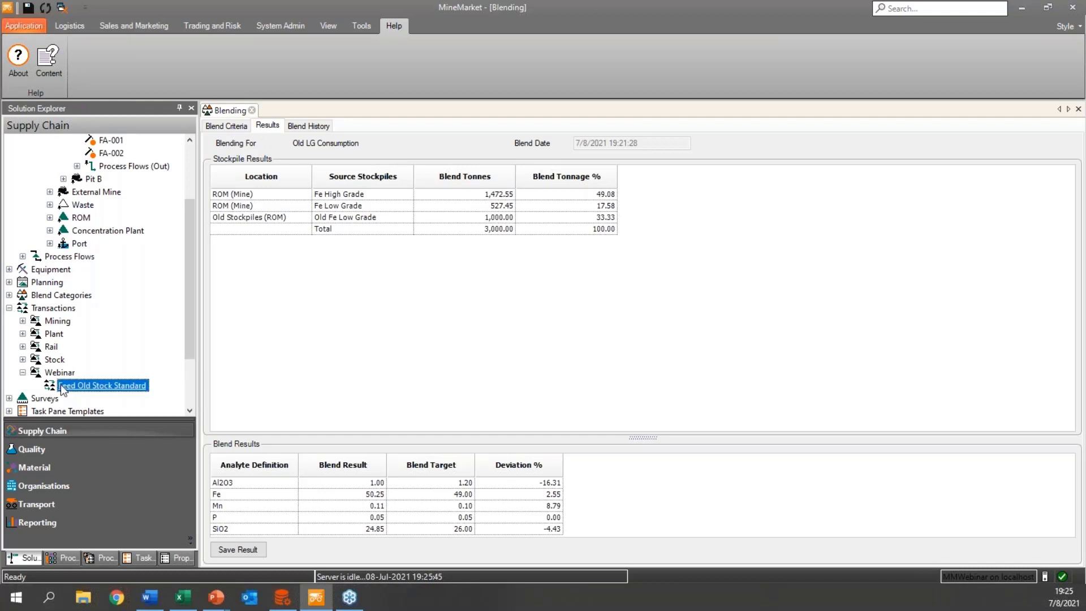
left_click(252, 111)
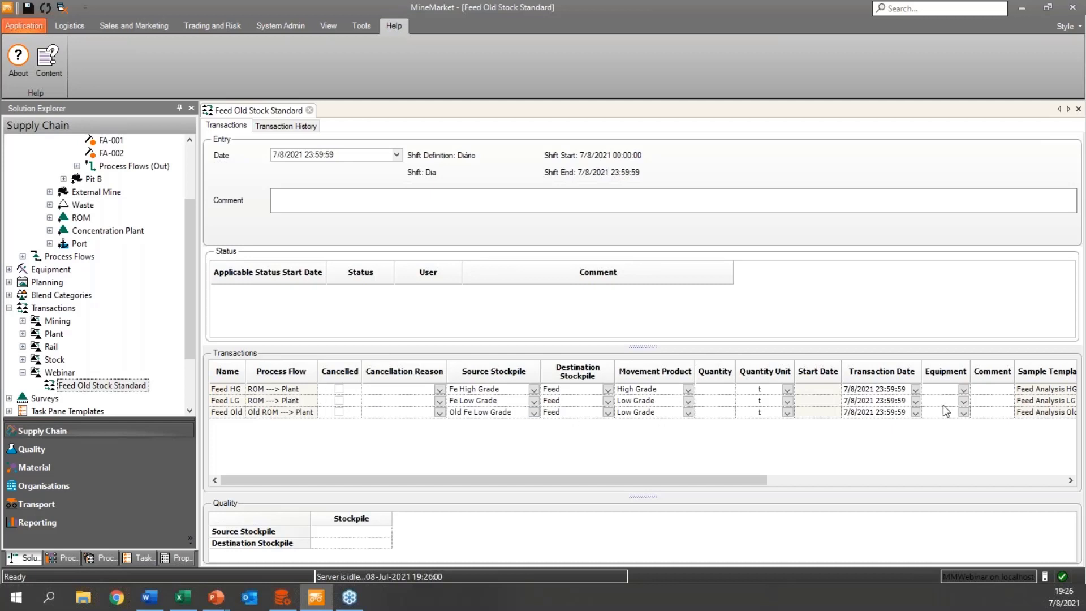
Set the entry date of the Feed Old Stock Standard transactions to 7/1/2021 23:59:59.
key("alt+Tab")
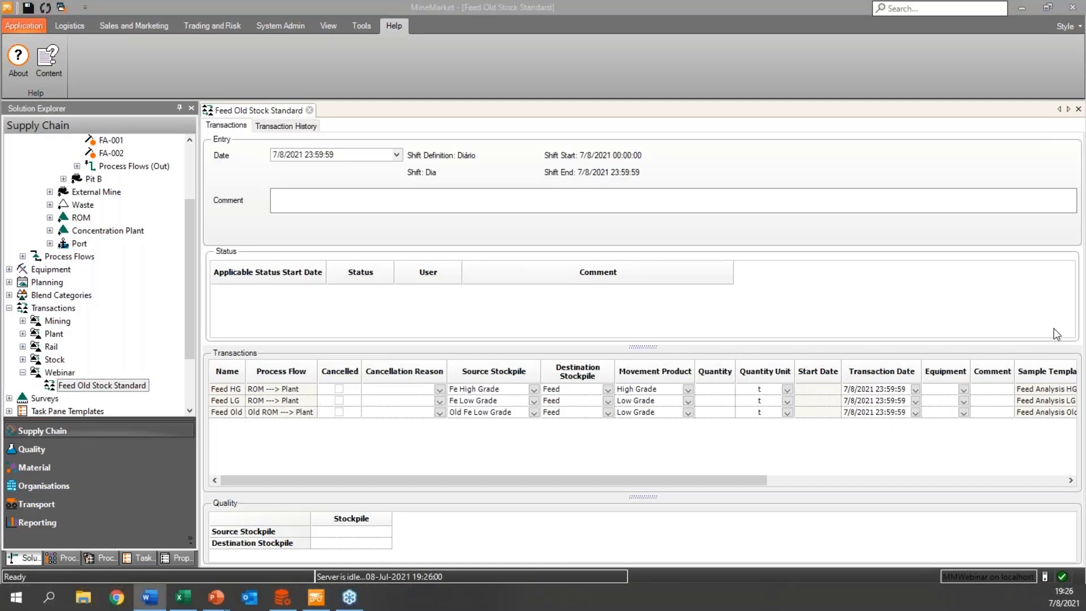
left_click(284, 156)
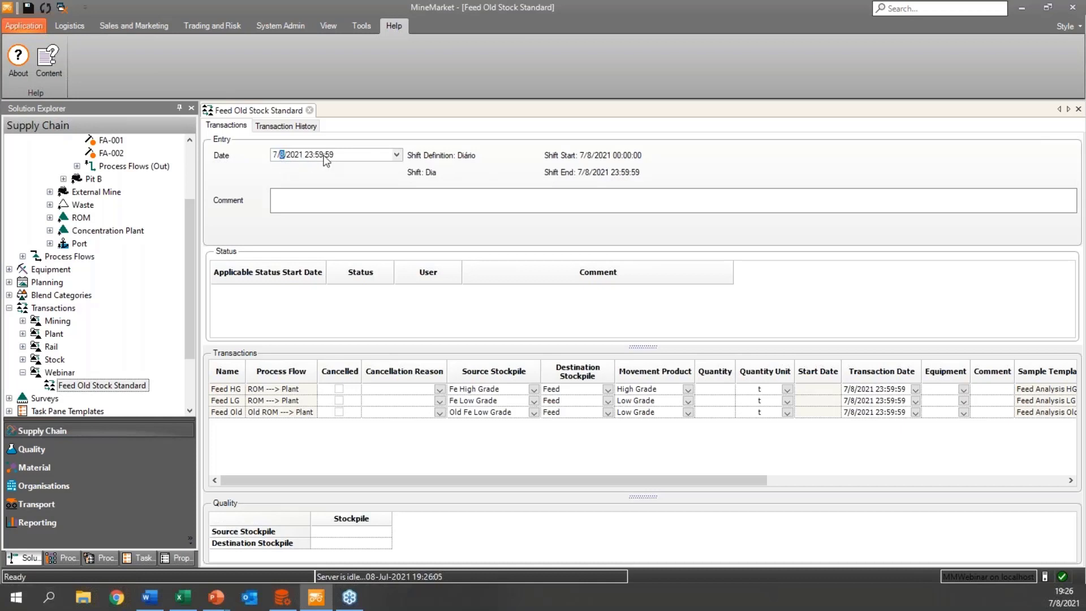
left_click(396, 155)
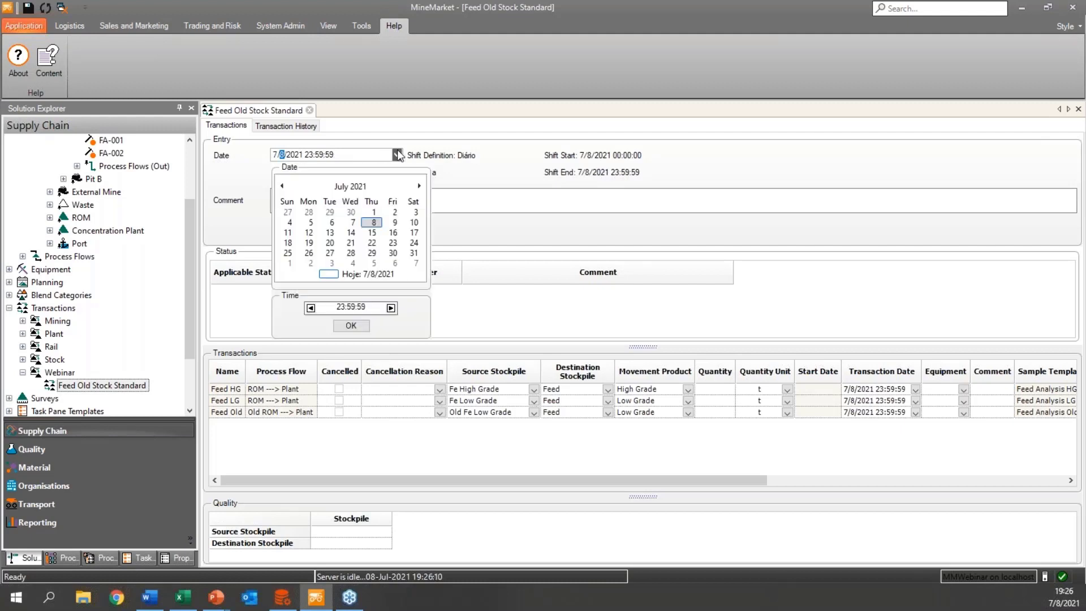
left_click(283, 187)
left_click(418, 186)
left_click(337, 327)
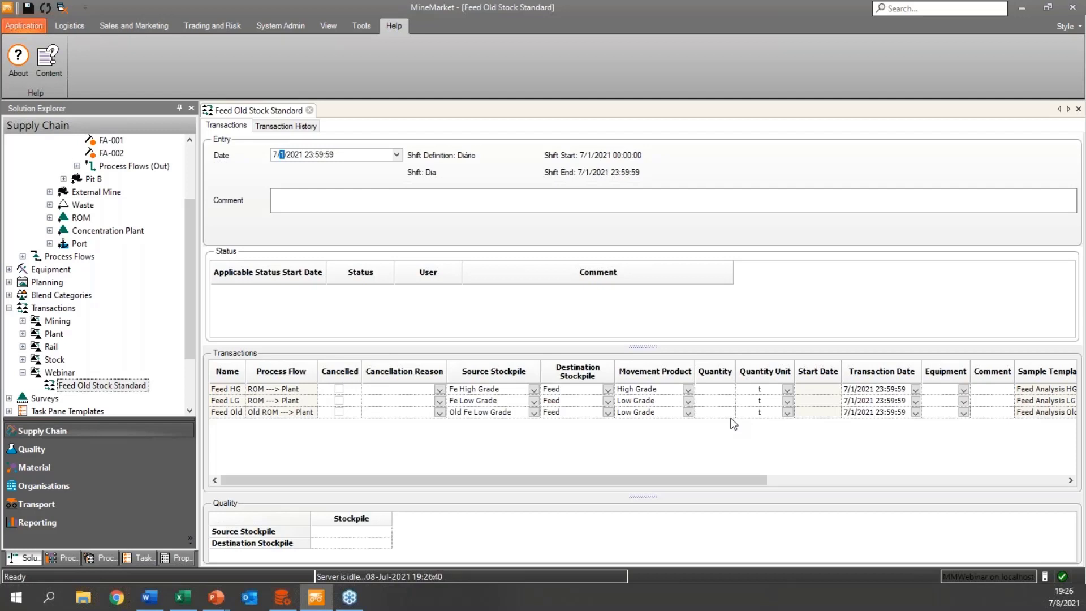
Enter quantities of 1,475 t for Feed HG, 525 t for Feed LG and 1,000 t for Feed Old.
left_click(722, 392)
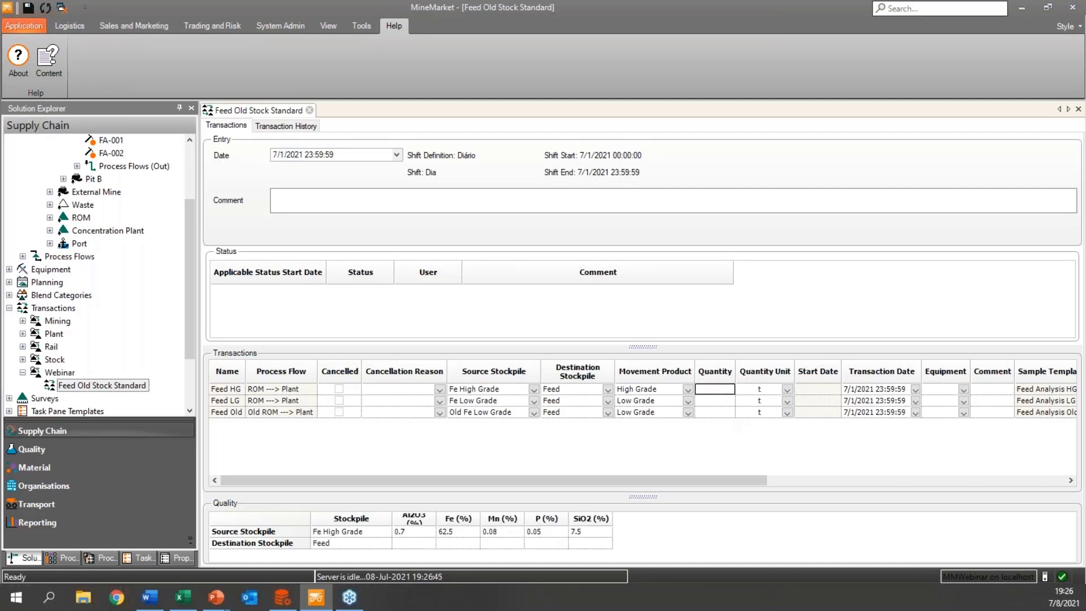
type("1475")
key("Down")
type("525")
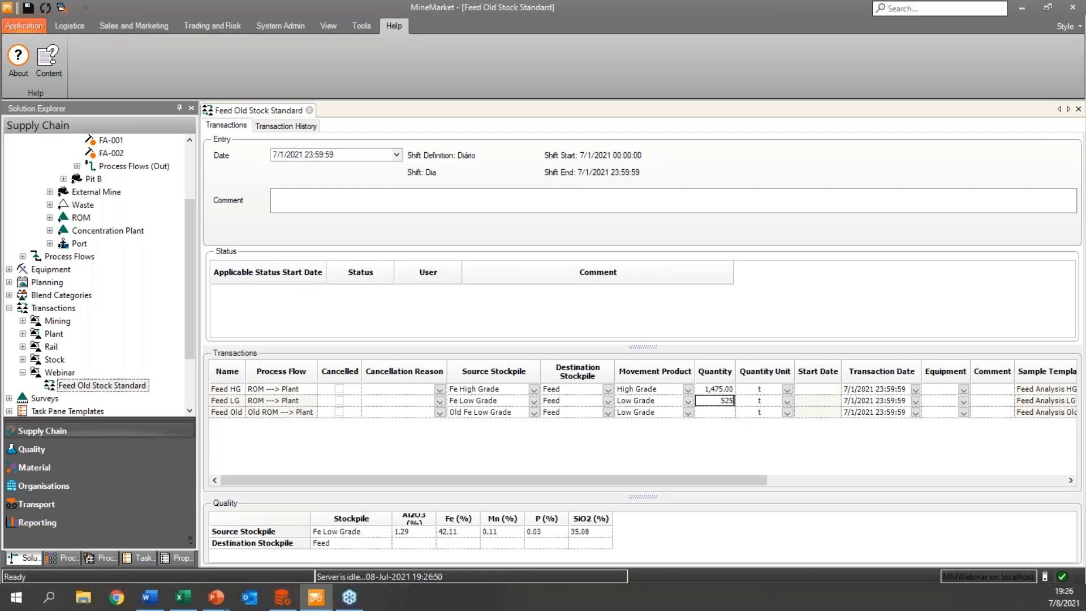
key("Down")
type("1000")
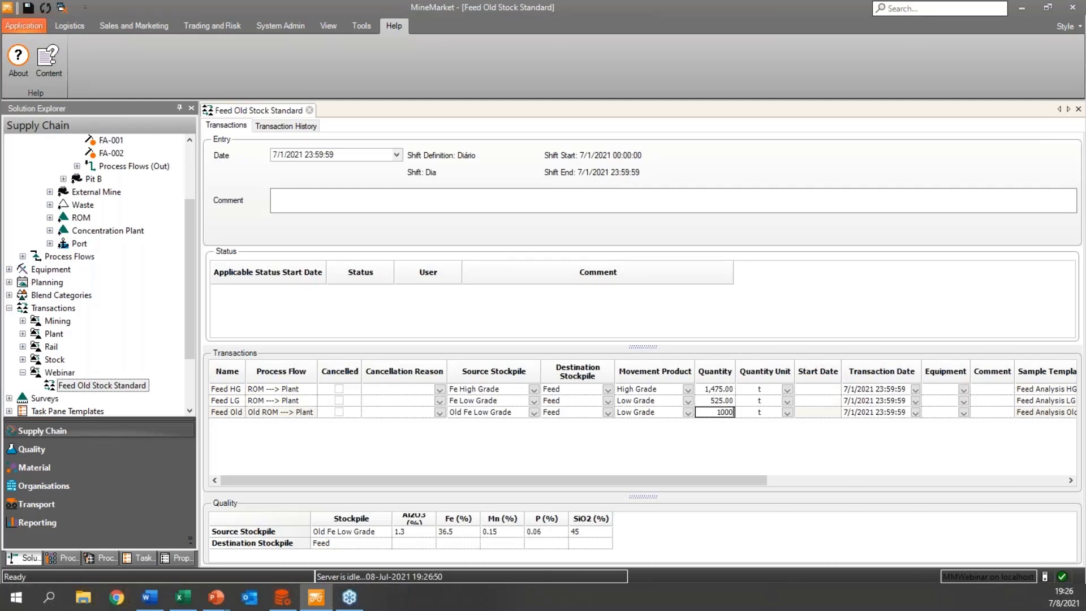
Check which equipment is available for the Feed HG transaction without assigning any.
mouse_move(712, 481)
left_mouse_down()
mouse_move(735, 478)
mouse_move(711, 478)
left_mouse_up()
scroll(691, 480, "right", 5)
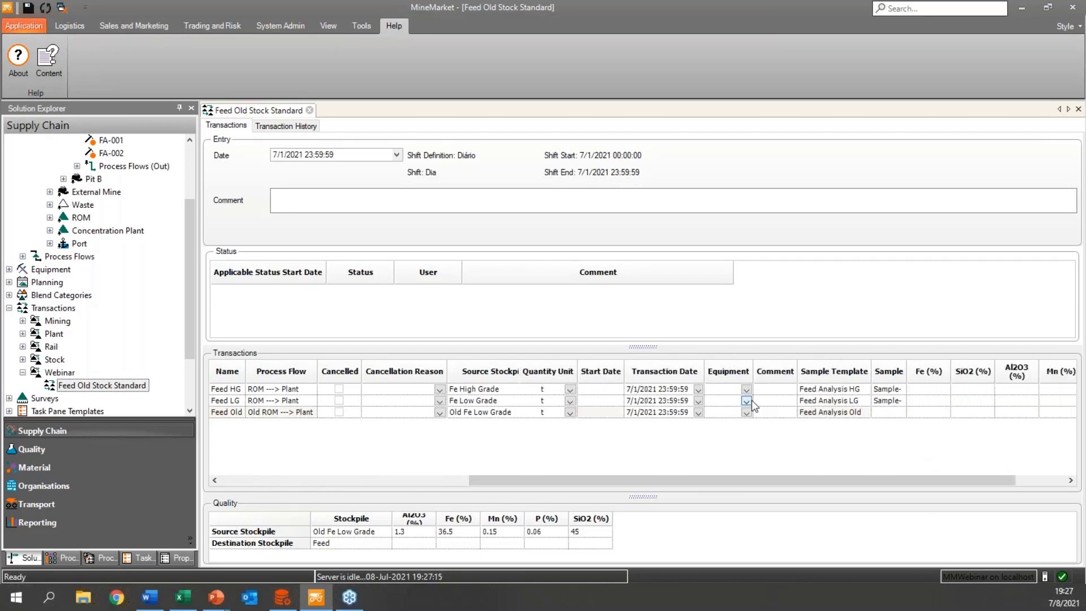
left_click(746, 389)
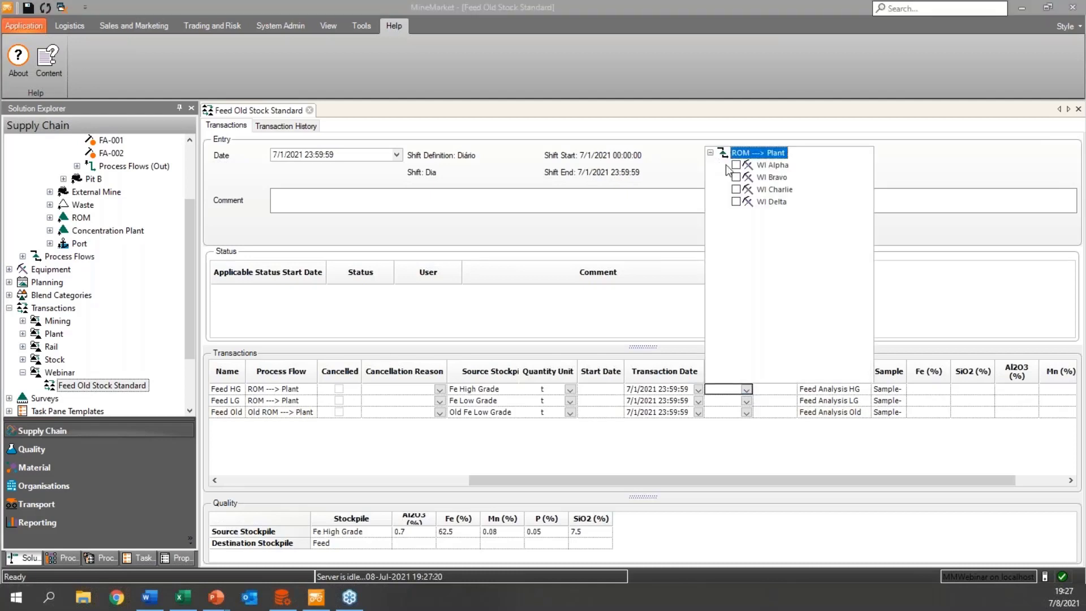
left_click(711, 152)
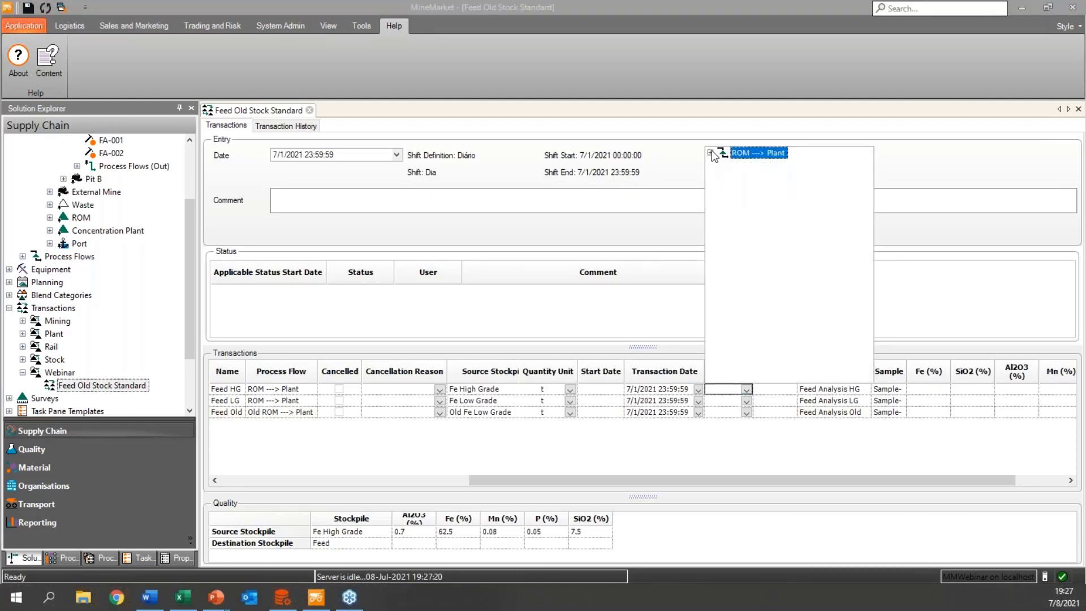
left_click(743, 460)
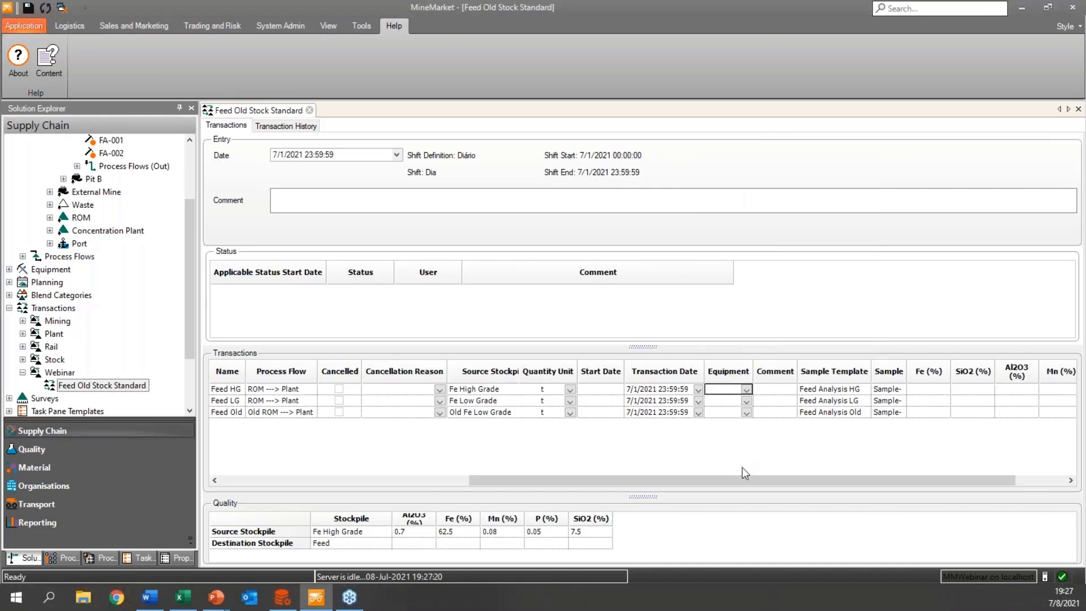
Clear the default sample names from the Feed HG, Feed LG and Feed Old rows.
left_click_drag(745, 478, 824, 474)
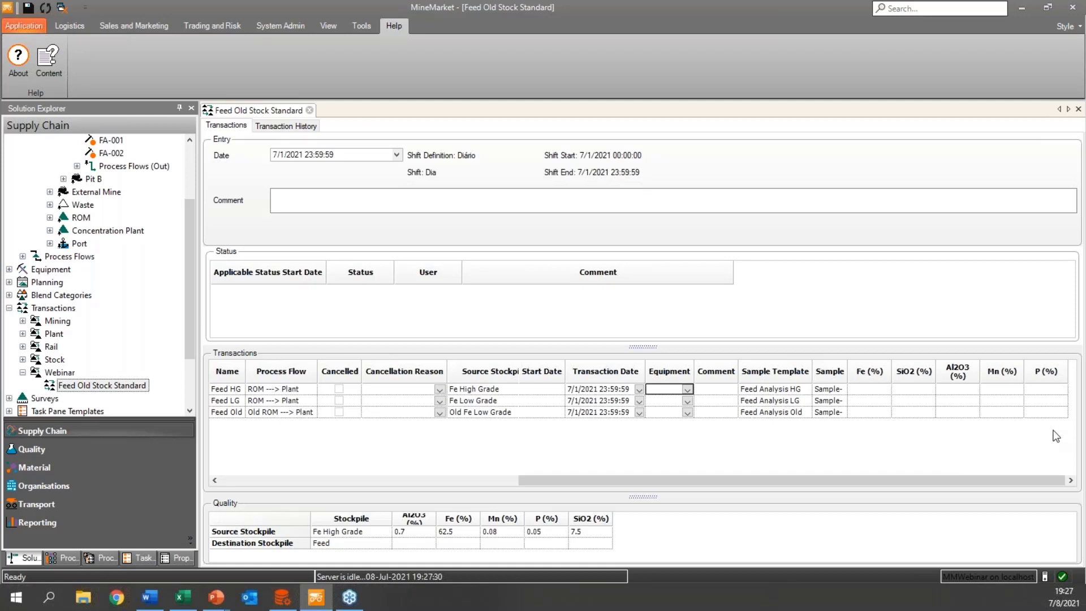
left_click(842, 389)
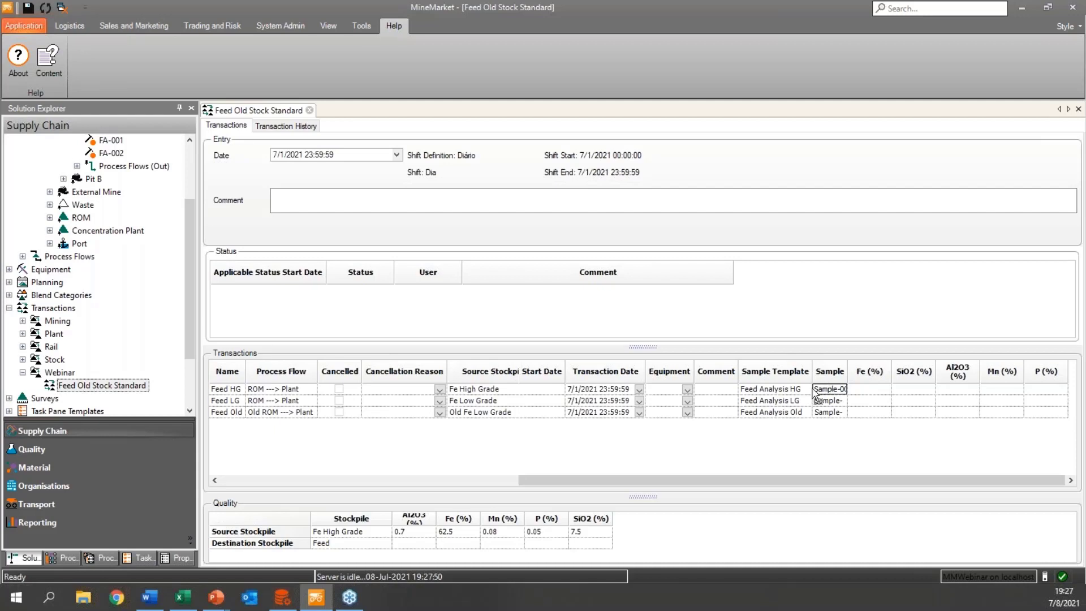
left_click_drag(820, 389, 849, 413)
key("ctrl+x")
left_click(823, 400)
key("ctrl+x")
left_click(821, 412)
key("ctrl+x")
Paste the copied SBHG sample into Feed HG: Fe 62.30, SiO2 7.50, Al2O3 0.70, Mn 0.08 and P 0.05 %.
key("alt+Tab")
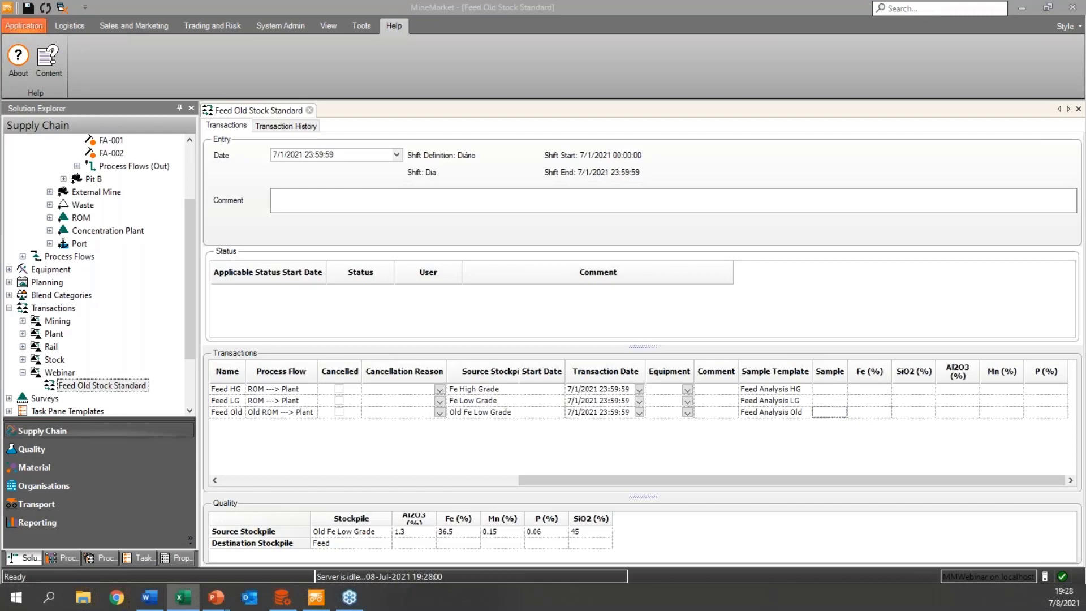
left_click(838, 392)
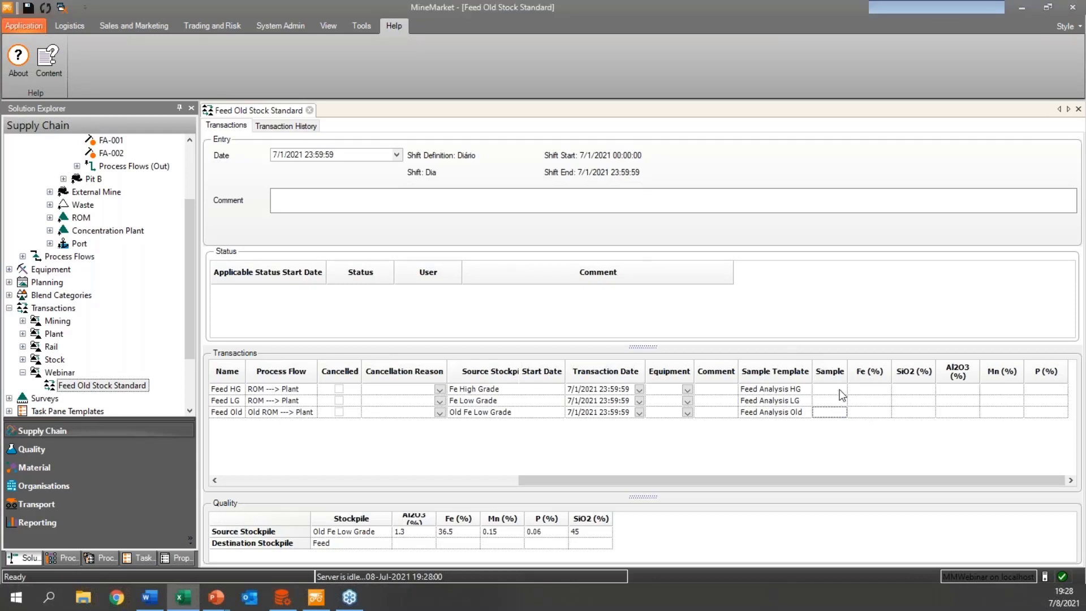
key("ctrl+v")
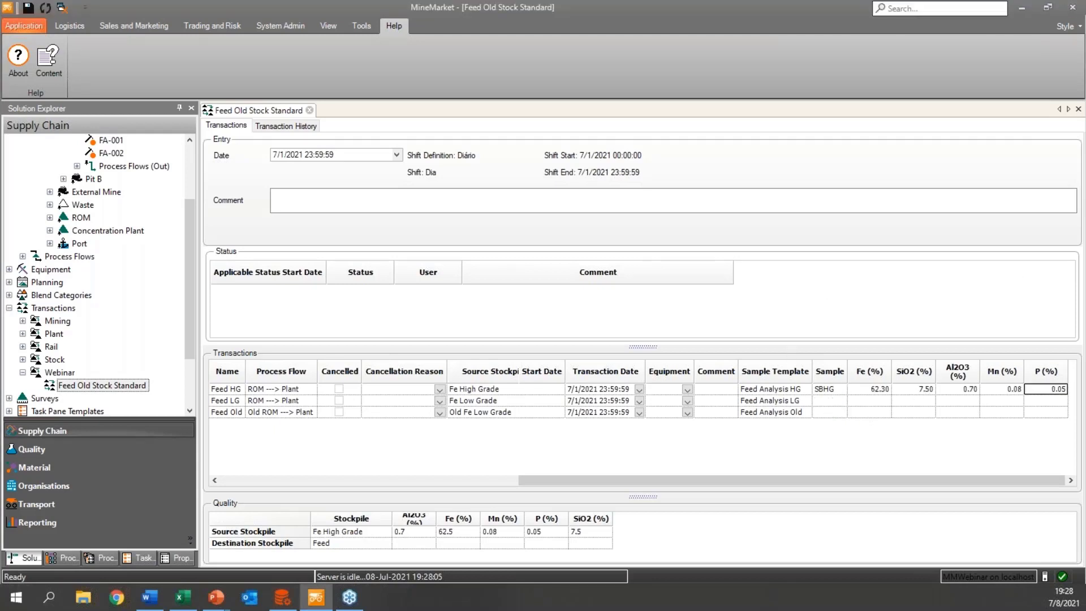
Copy the SBLG sample from Excel into Feed LG: Fe 42.00, SiO2 35.10, Al2O3 1.30, Mn 0.11 and P 0.03 %.
key("alt+Tab")
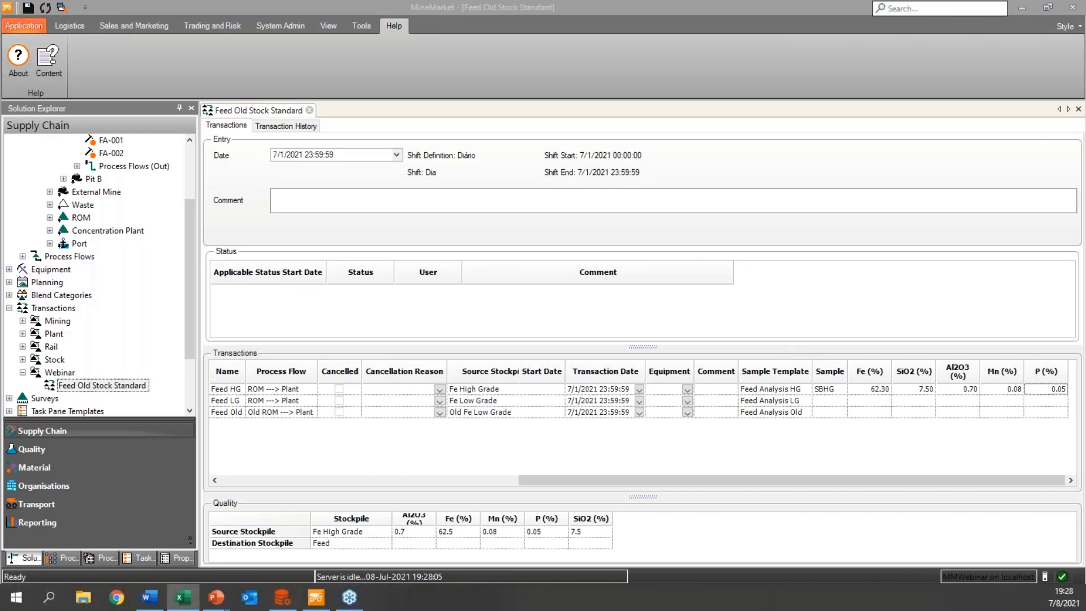
left_click(827, 399)
key("ctrl+v")
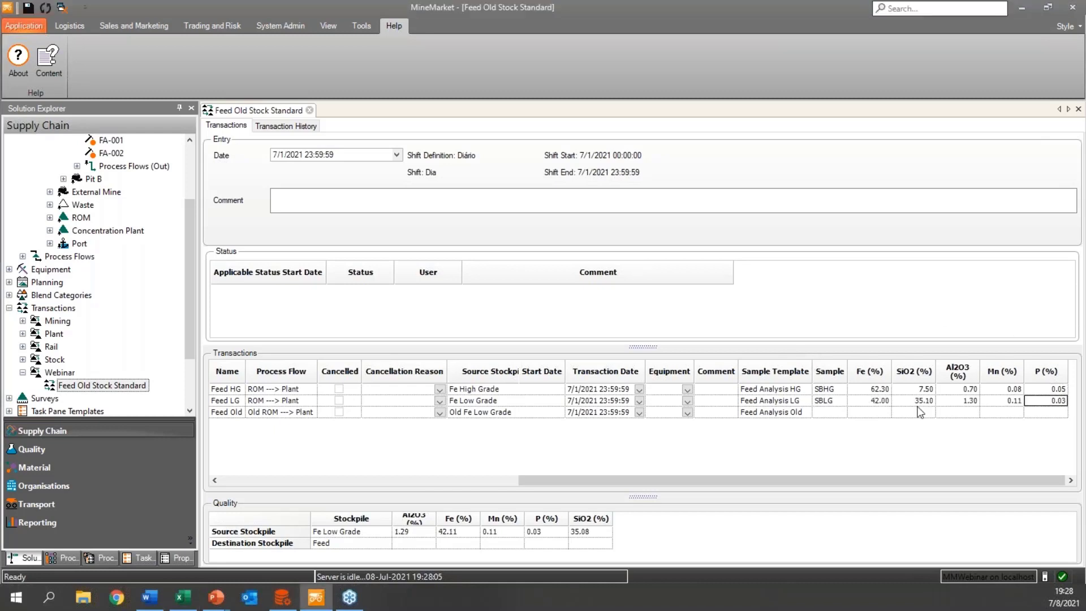
Copy the SBOld sample from Excel into Feed Old: Fe 36.50, SiO2 45.00, Al2O3 1.30, Mn 0.15 and P 0.60 %.
key("alt+Tab")
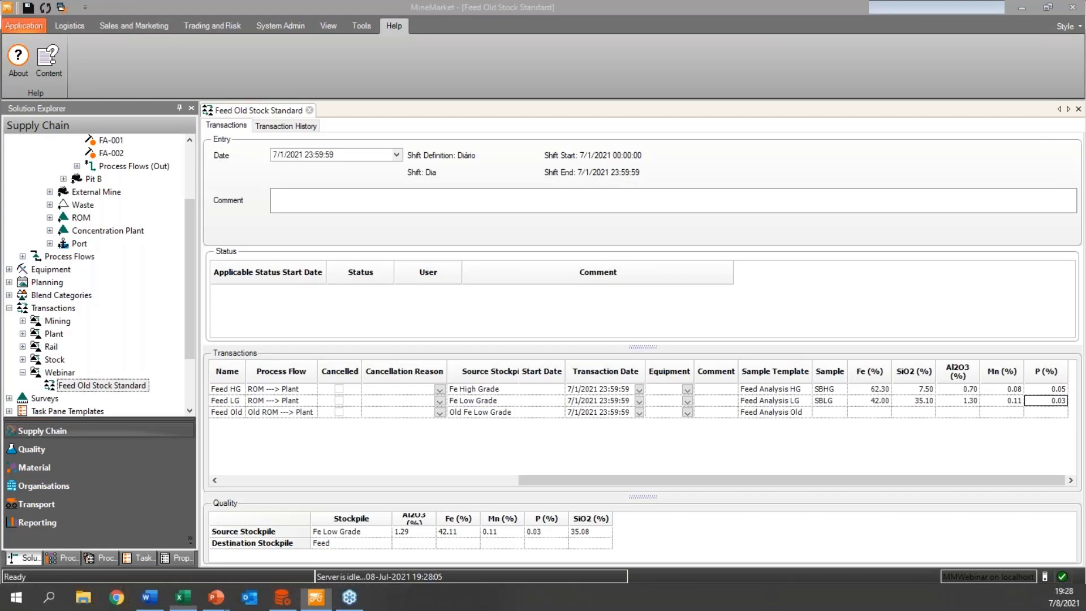
key("alt+Tab")
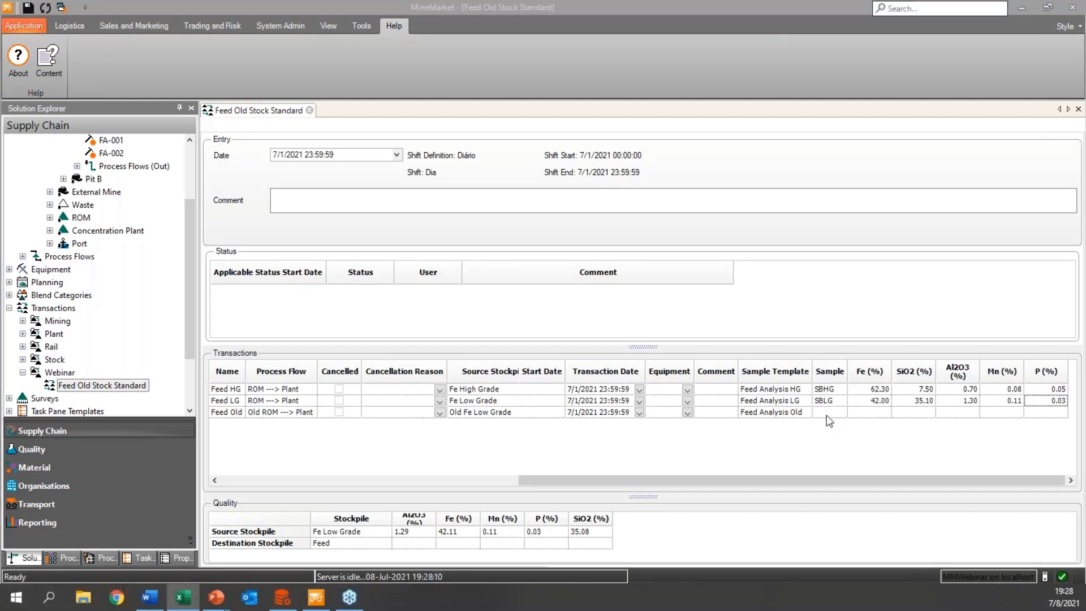
key("alt+Tab")
key("ctrl+v")
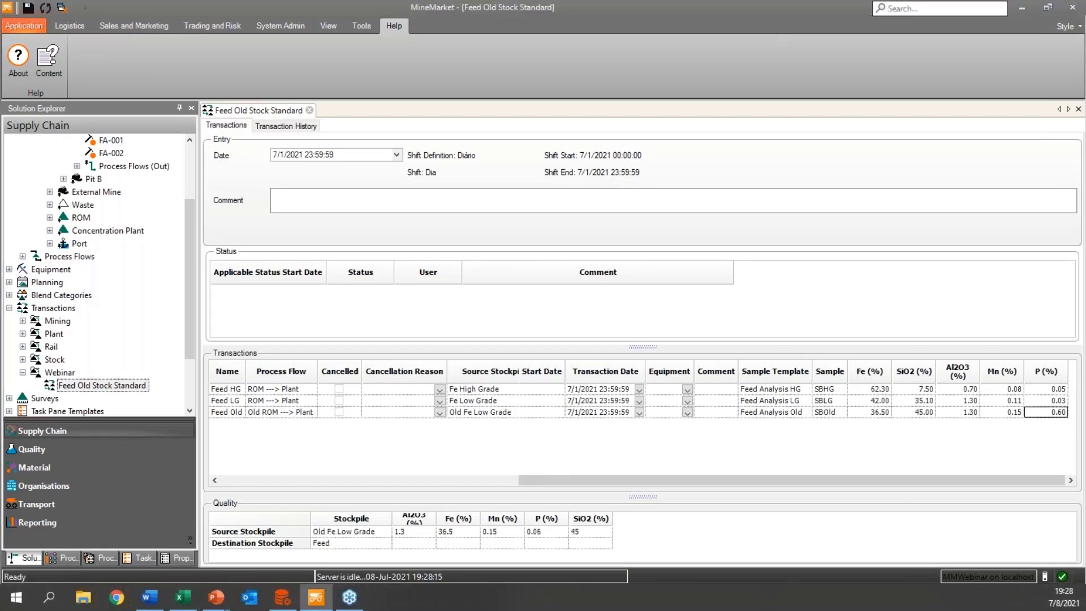
Return to the quantities of the three feed transactions and save the Feed Old Stock Standard entry.
key("alt+Tab")
left_click_drag(648, 479, 358, 475)
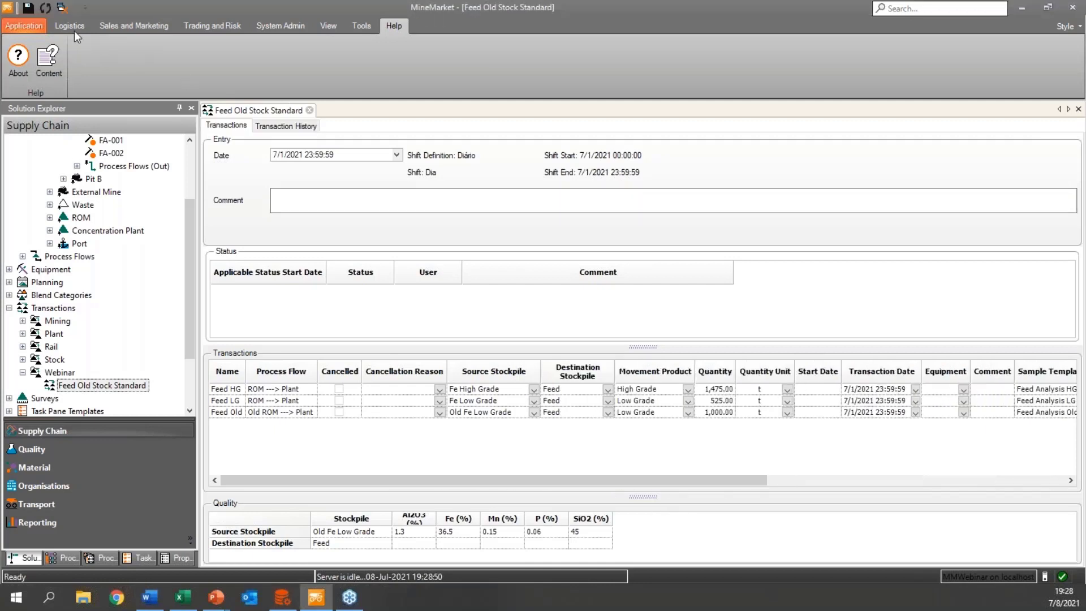
left_click(34, 11)
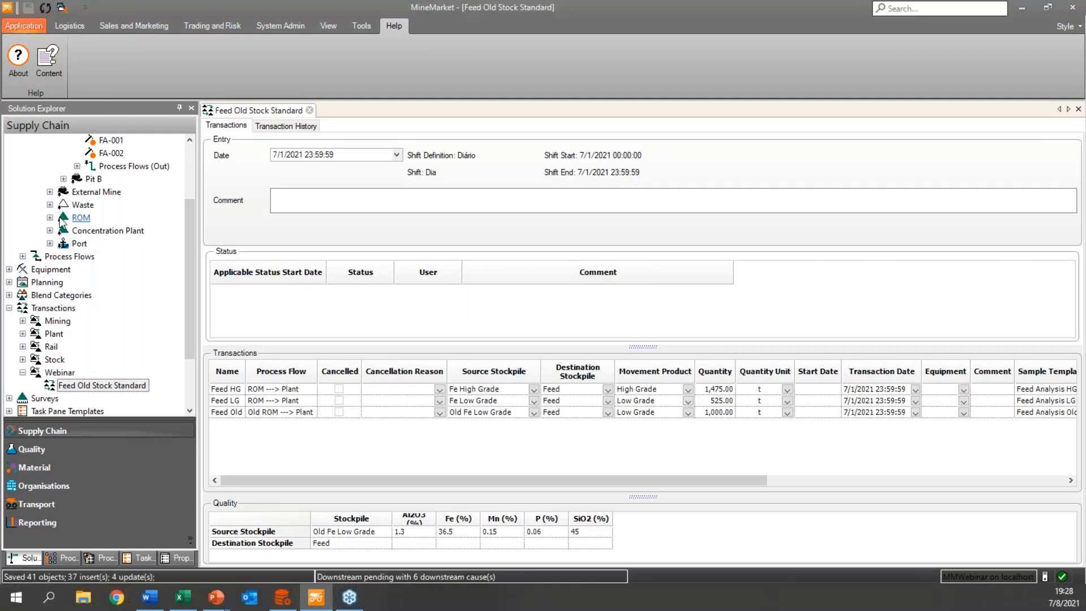
Review the current state of the Old Fe Low Grade stockpile under ROM's Old Stockpiles, then close it.
scroll(58, 217, "up", 1)
left_click(50, 257)
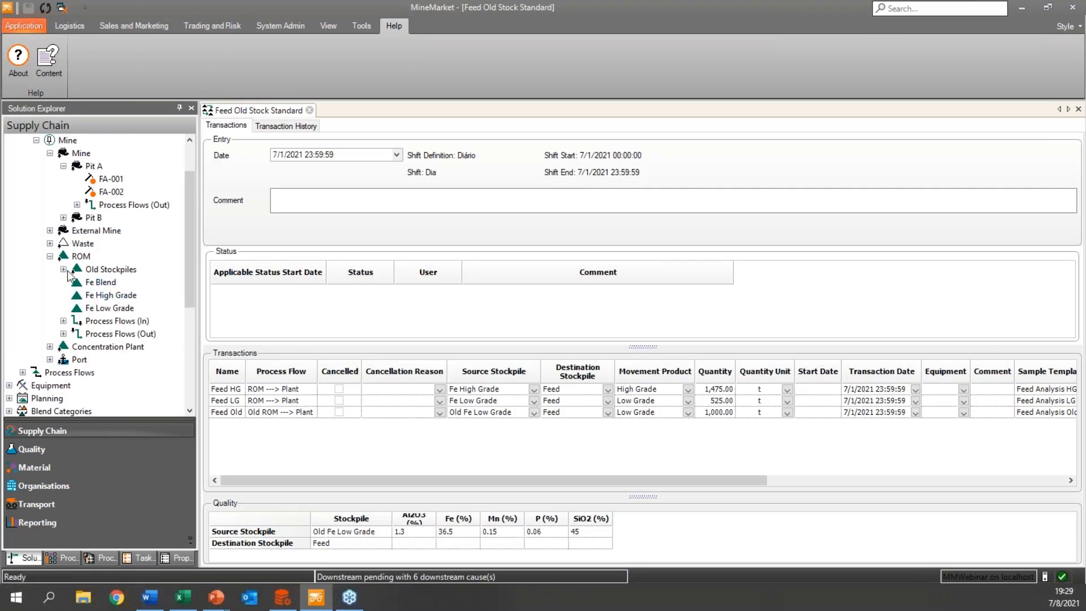
left_click(63, 269)
double_click(107, 283)
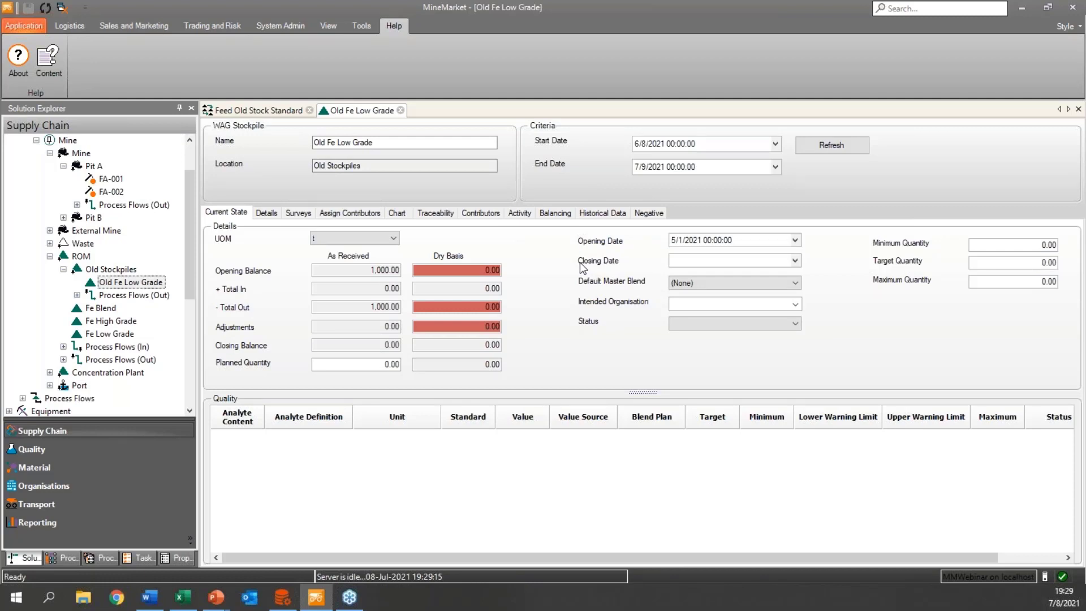
left_click(401, 111)
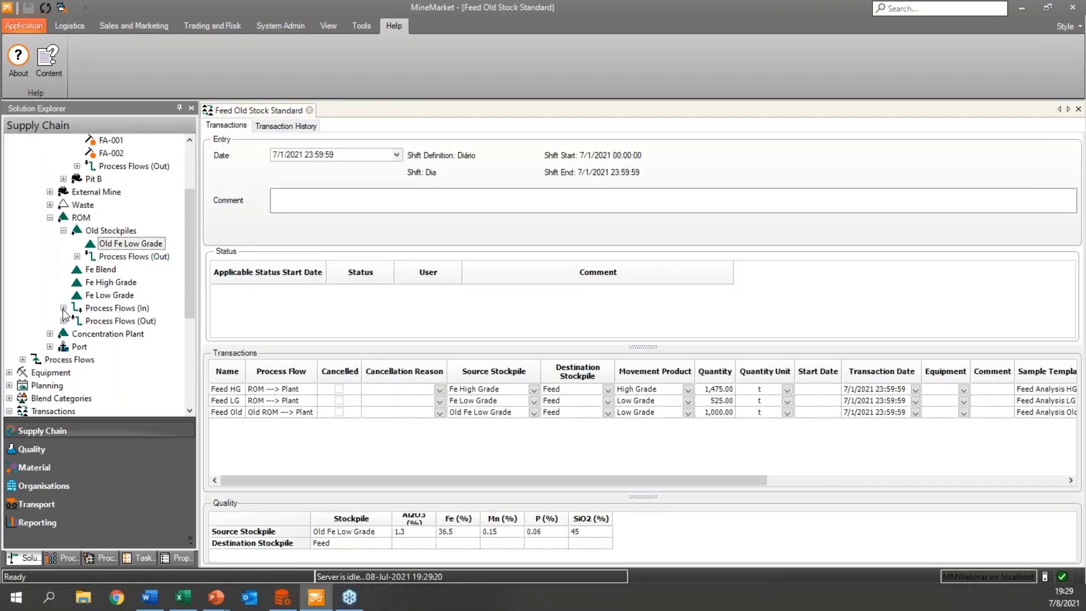
Open the Concentration Plant's Feed stockpile to review its balance and quality, and close the Feed Old Stock Standard form.
left_click(50, 334)
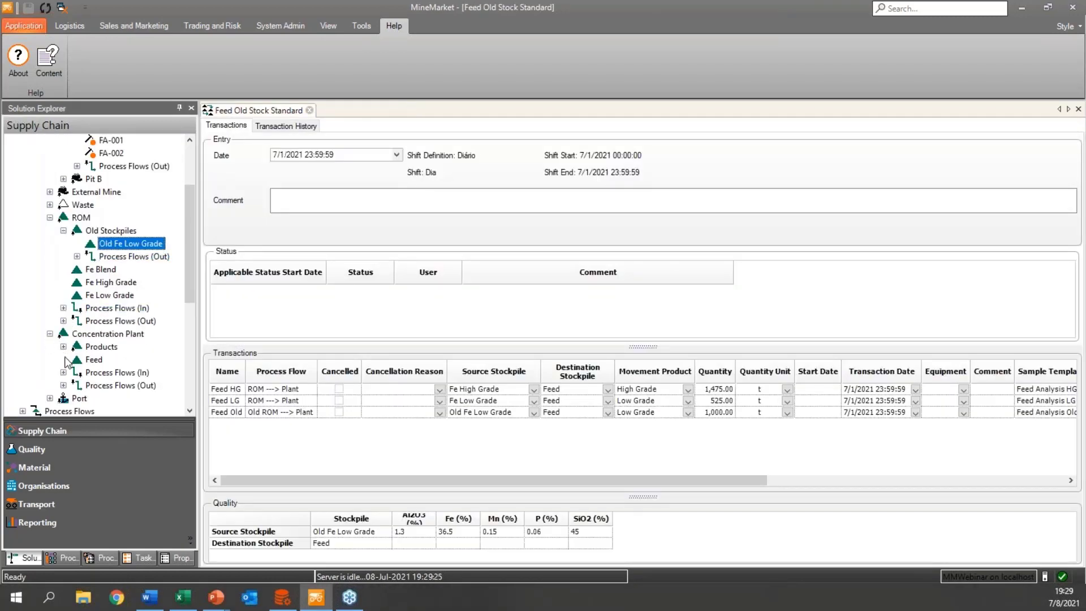
left_click(82, 362)
double_click(90, 360)
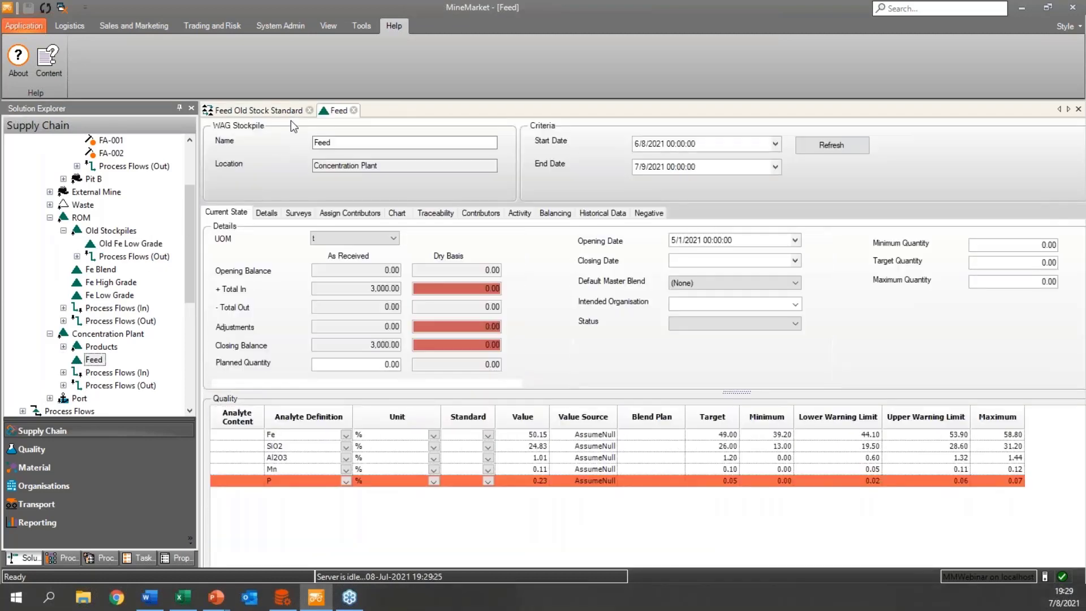
left_click(309, 110)
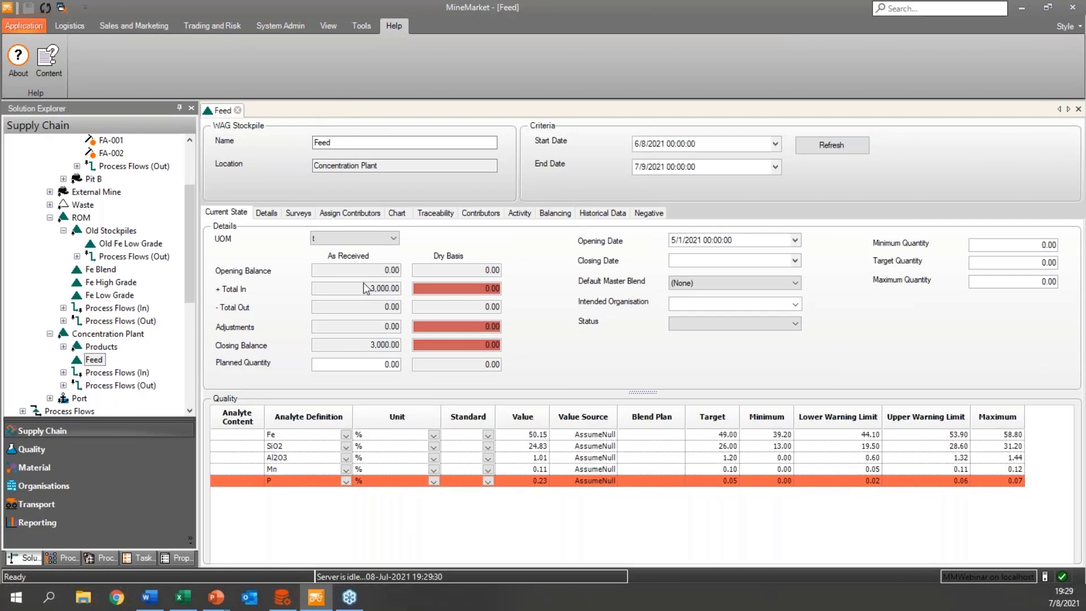
Search the Sample Explorer over its default date range and review the SBHG sample's analyte values.
key("alt+Tab")
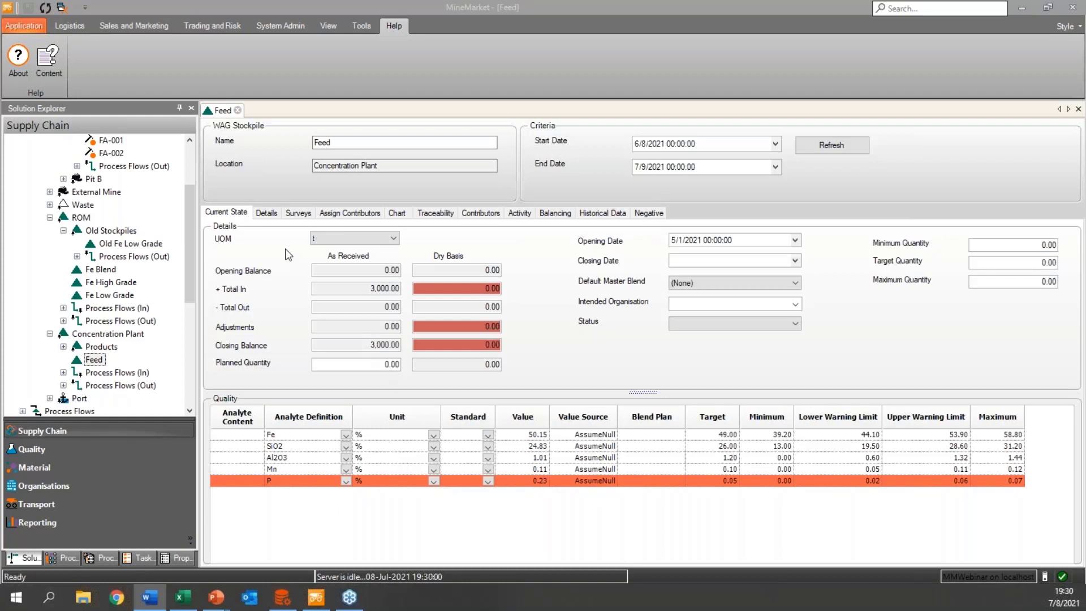
left_click(71, 26)
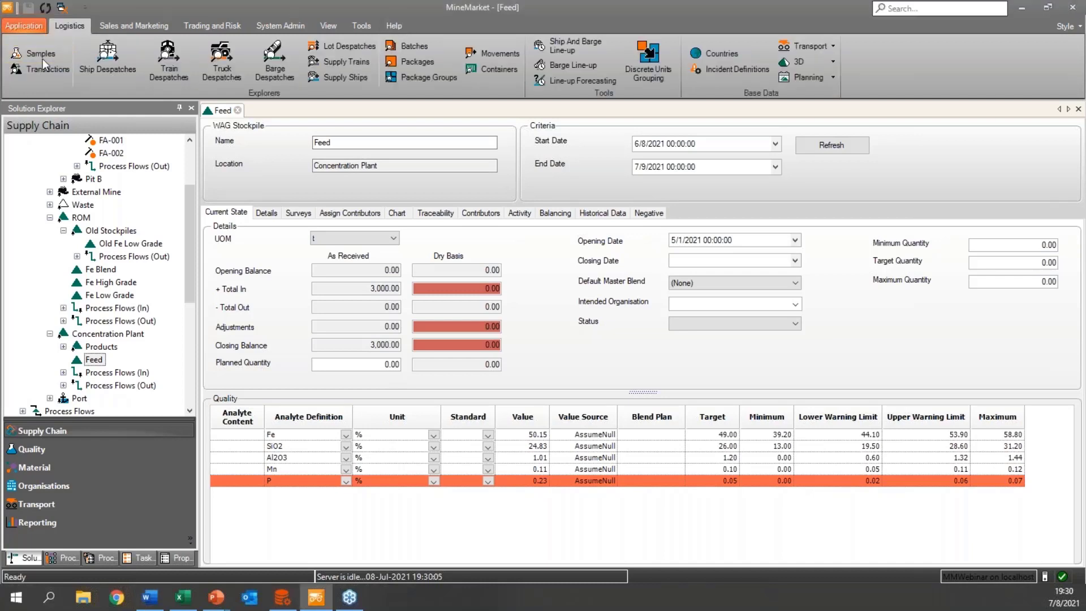
left_click(43, 55)
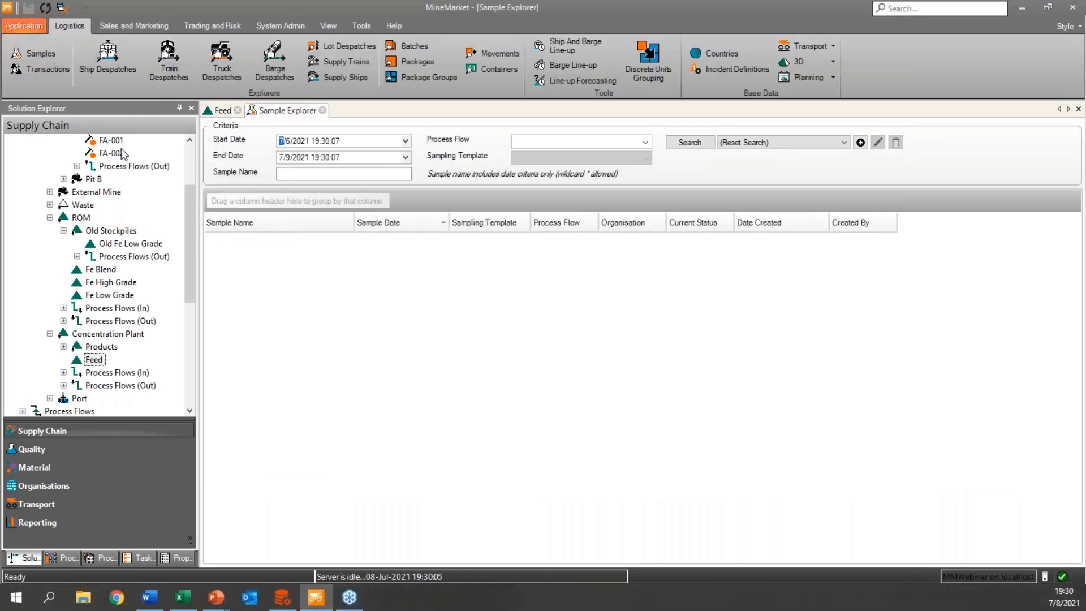
left_click(700, 144)
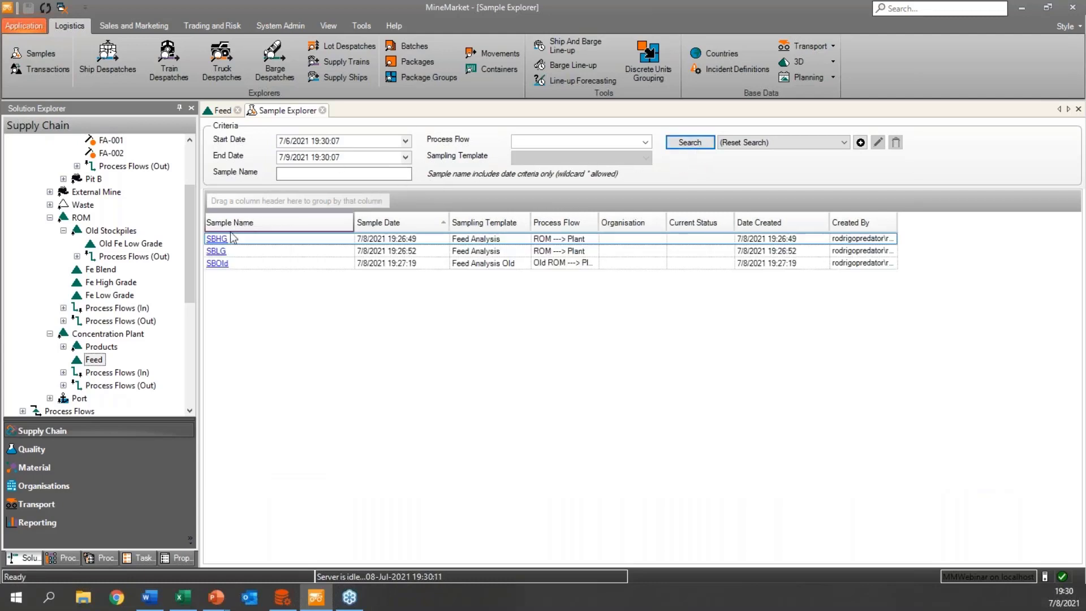
left_click(232, 240)
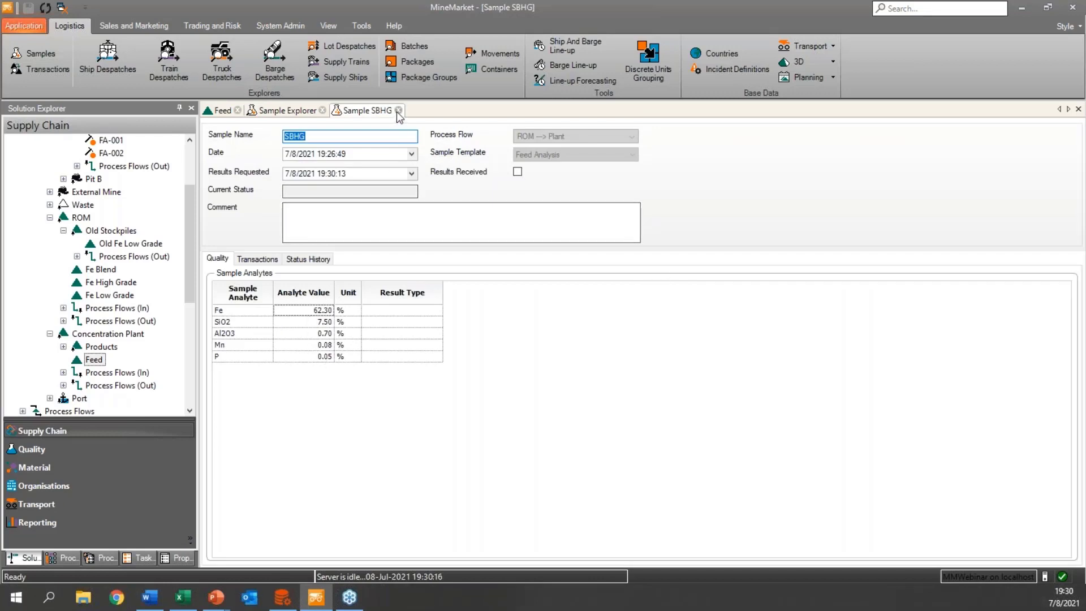
left_click(399, 110)
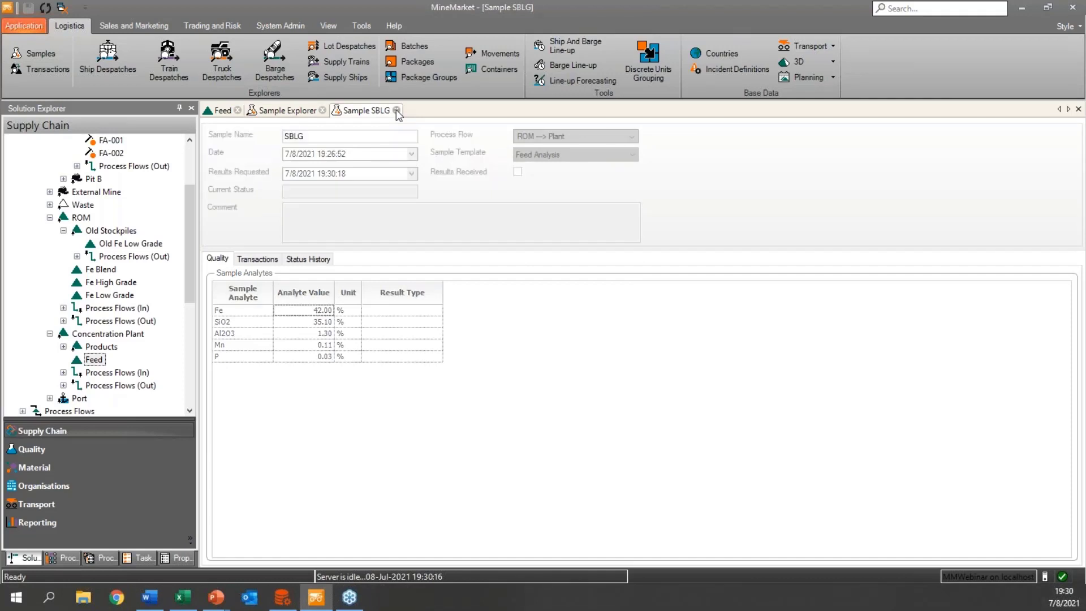
Close the SBLG sample and open the SBOld sample from the search results to review its analyte values.
left_click(396, 110)
double_click(256, 264)
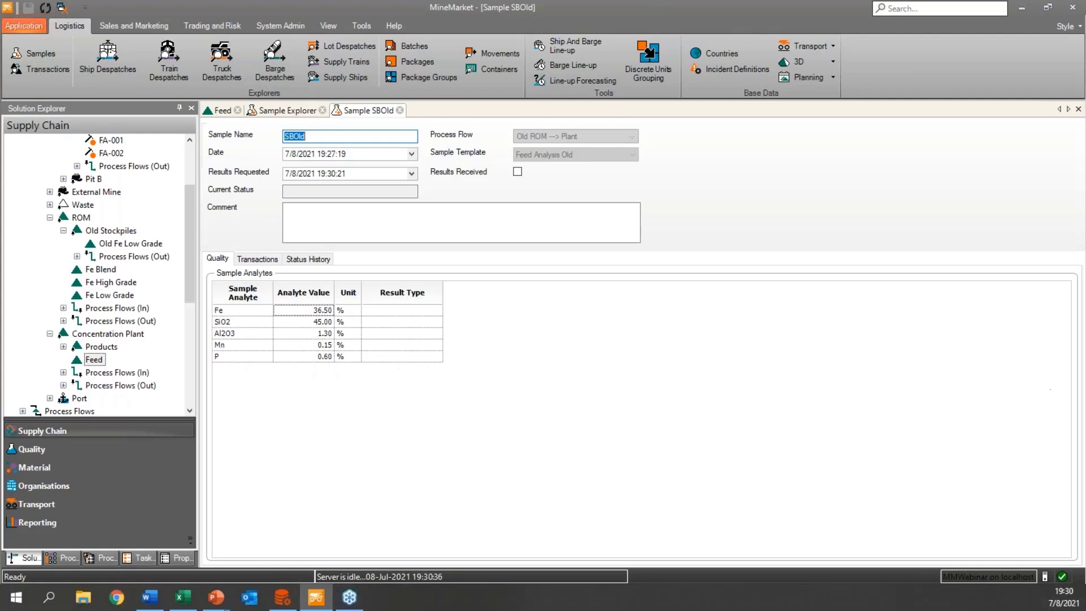
key("alt+Tab")
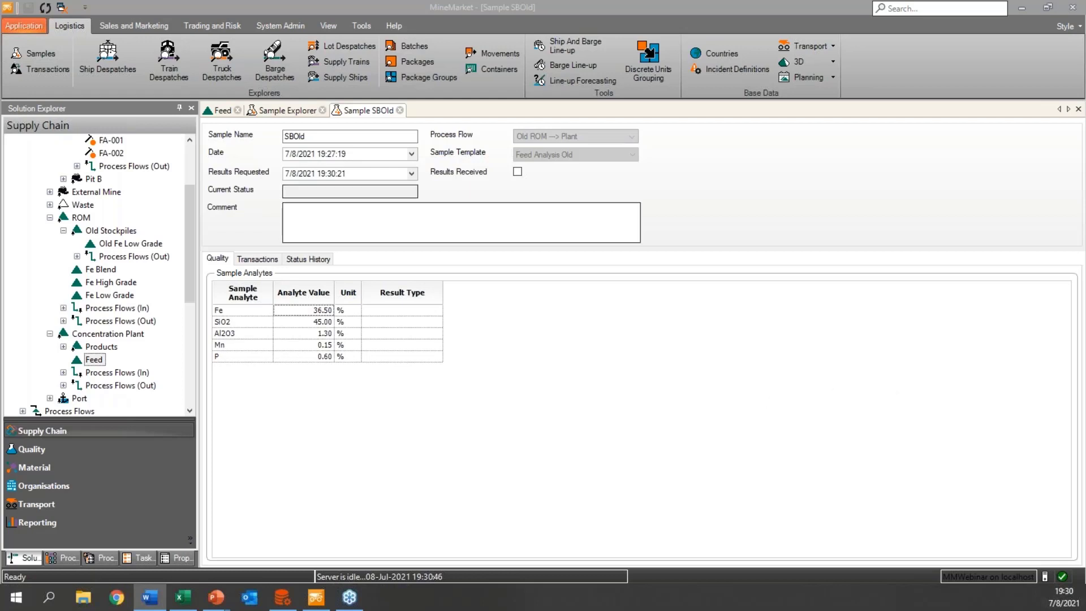
Compare the SBOld sample with the Feed stockpile's quality, then close the sample and the Sample Explorer.
left_click(224, 112)
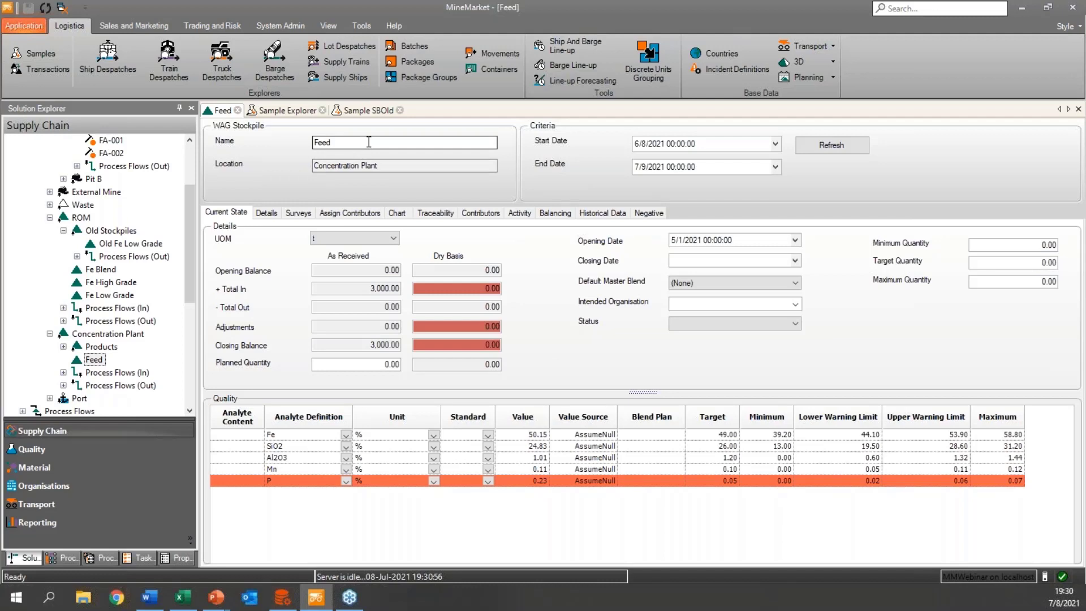
left_click(386, 111)
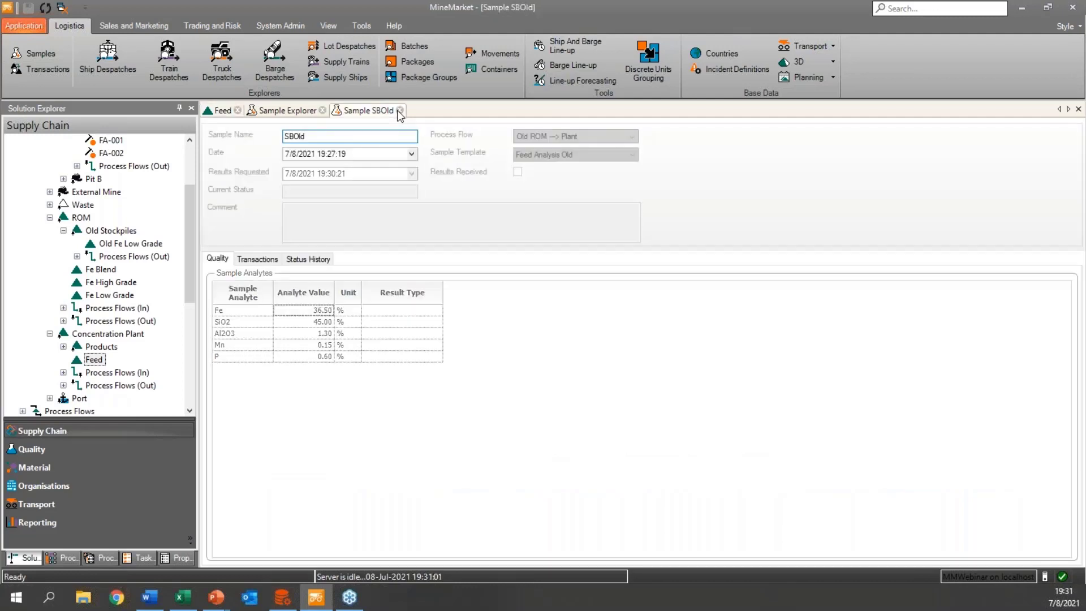
left_click(400, 110)
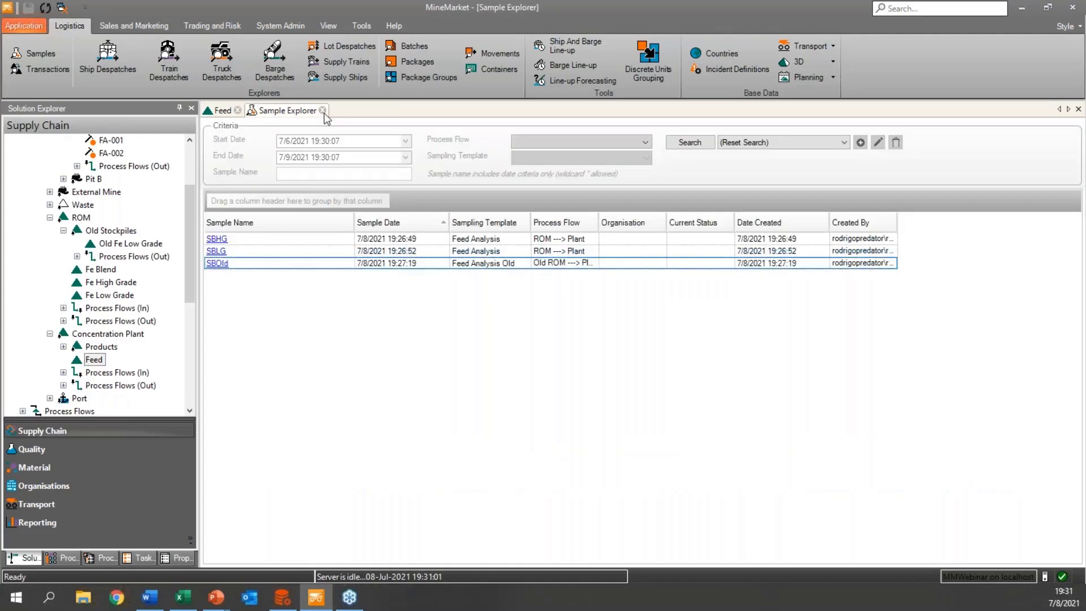
left_click(323, 111)
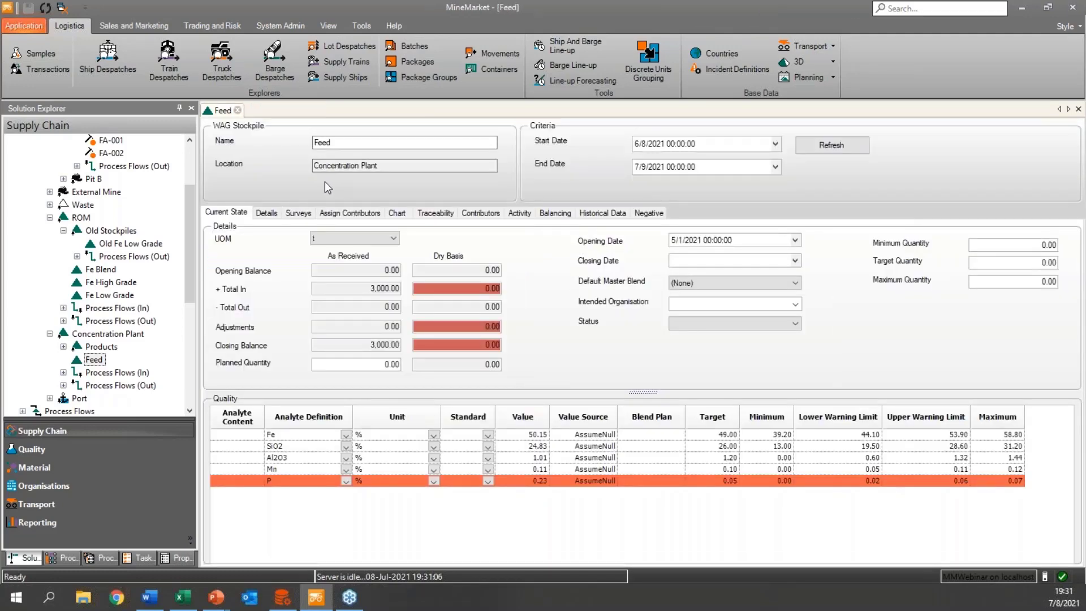
key("alt+Tab")
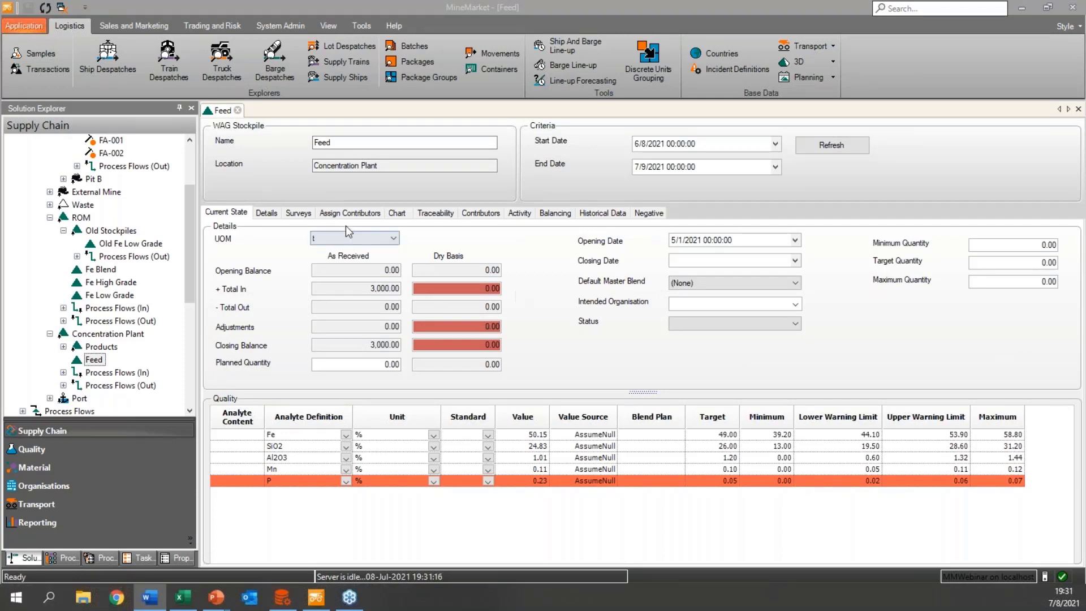
Show the Feed stockpile's surveys, then review the ROM stock survey's quantities and analytes and close it.
left_click(310, 218)
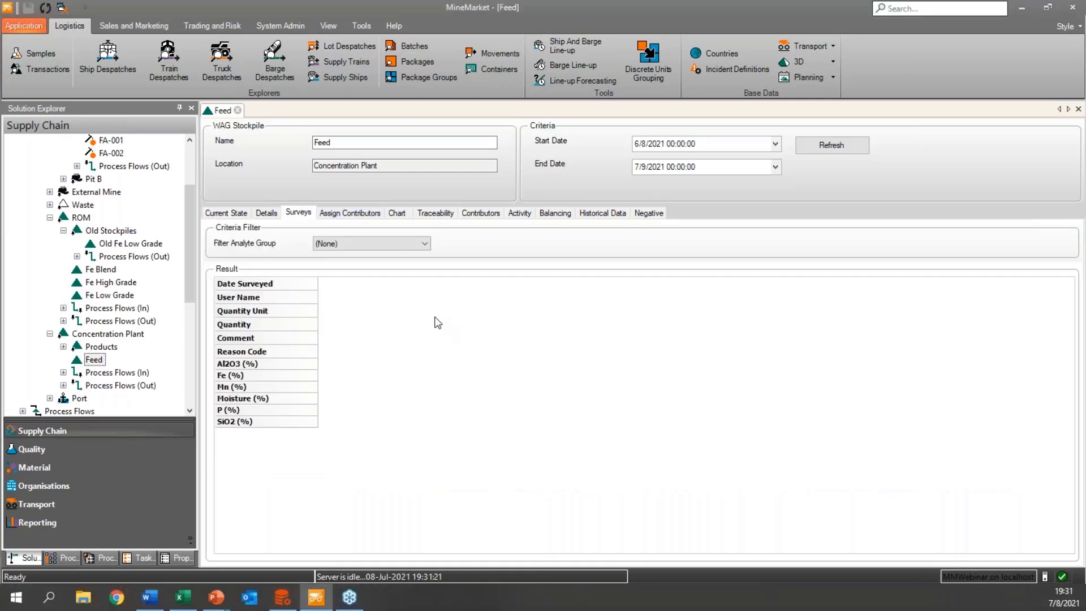
scroll(135, 302, "down", 3)
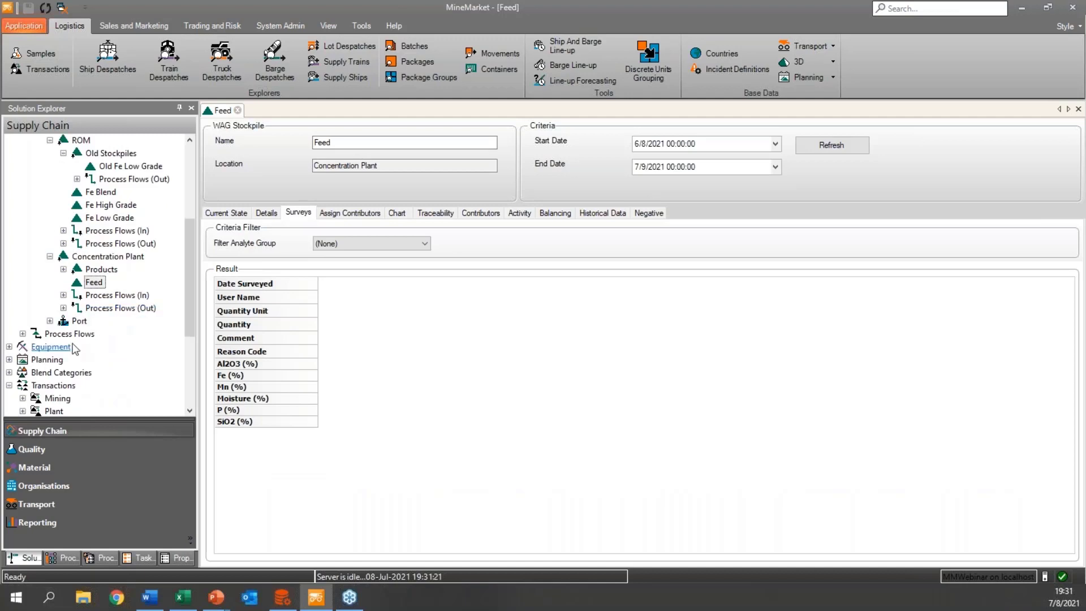
scroll(84, 348, "down", 3)
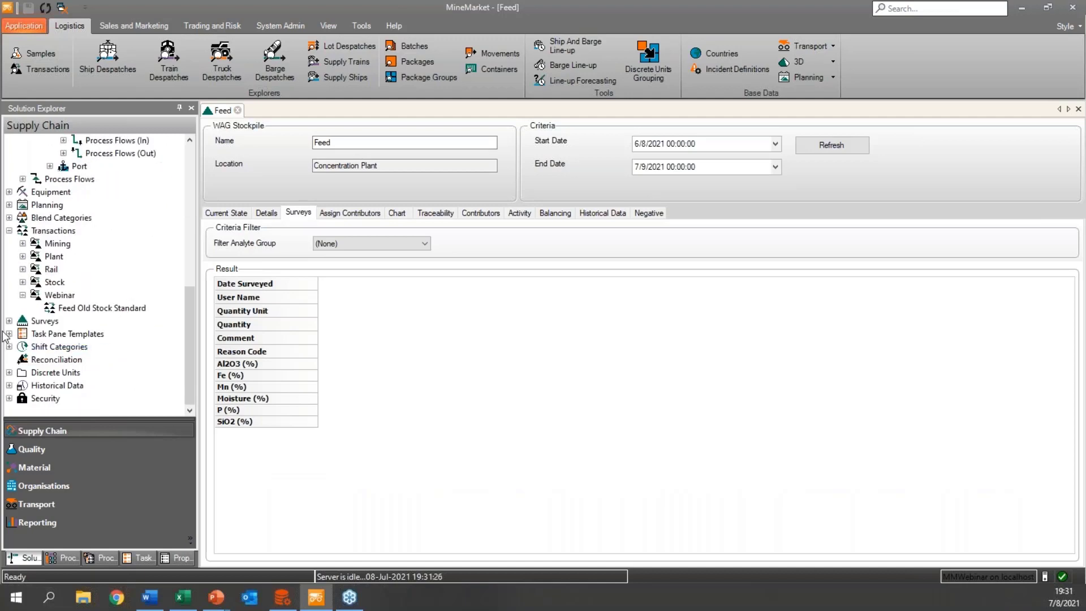
left_click(9, 321)
left_click(23, 334)
left_click(62, 347)
double_click(63, 347)
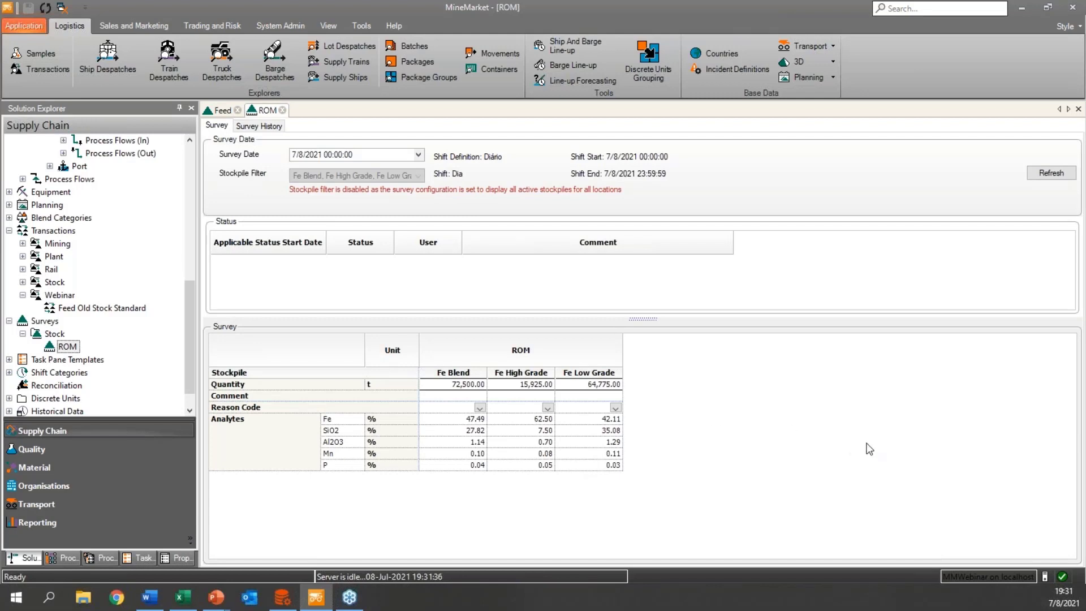
key("alt+Tab")
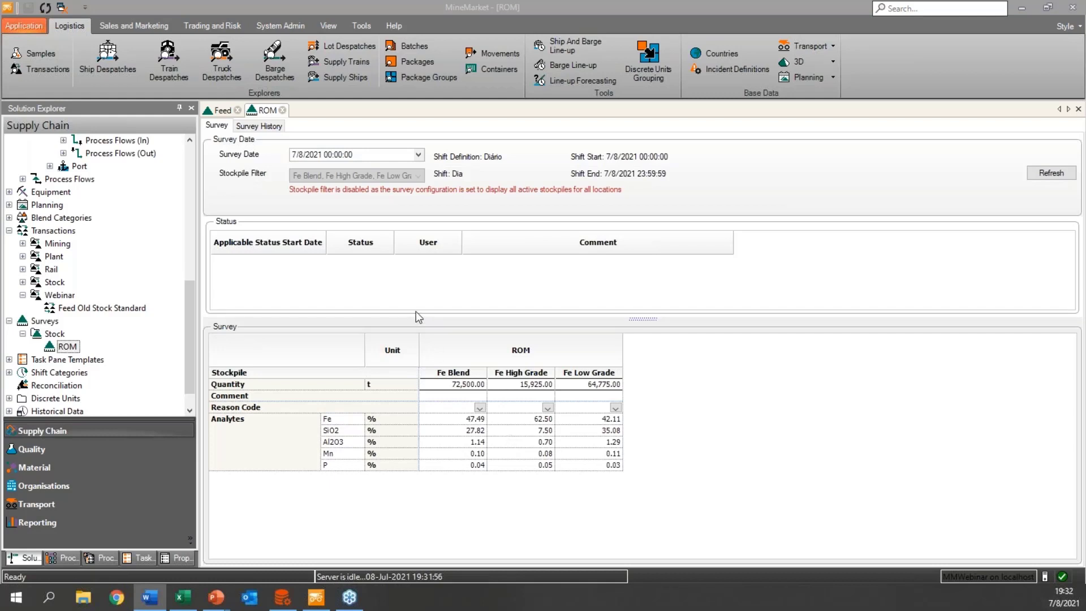
left_click(282, 110)
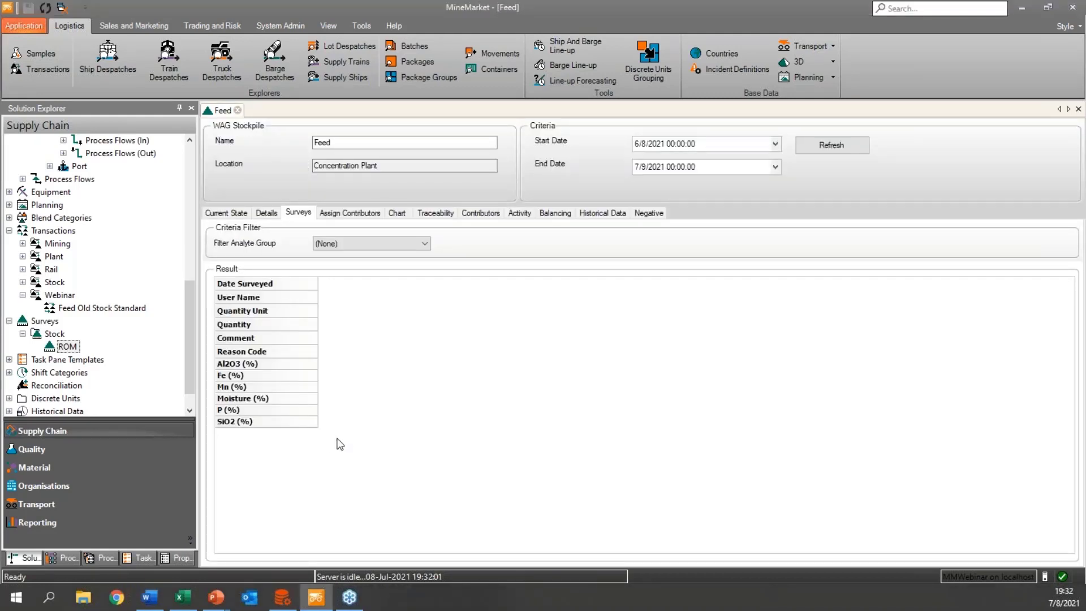
Add a survey to the Feed stockpile with P set to 0.05 %, save it and refresh the data.
right_click(368, 331)
left_click(375, 334)
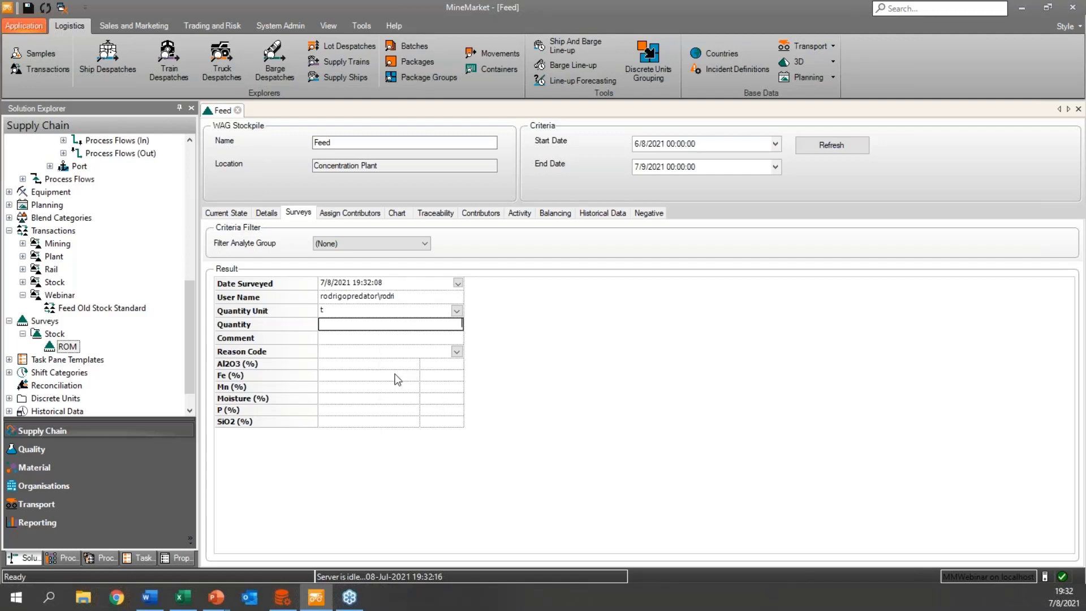
key("alt+Tab")
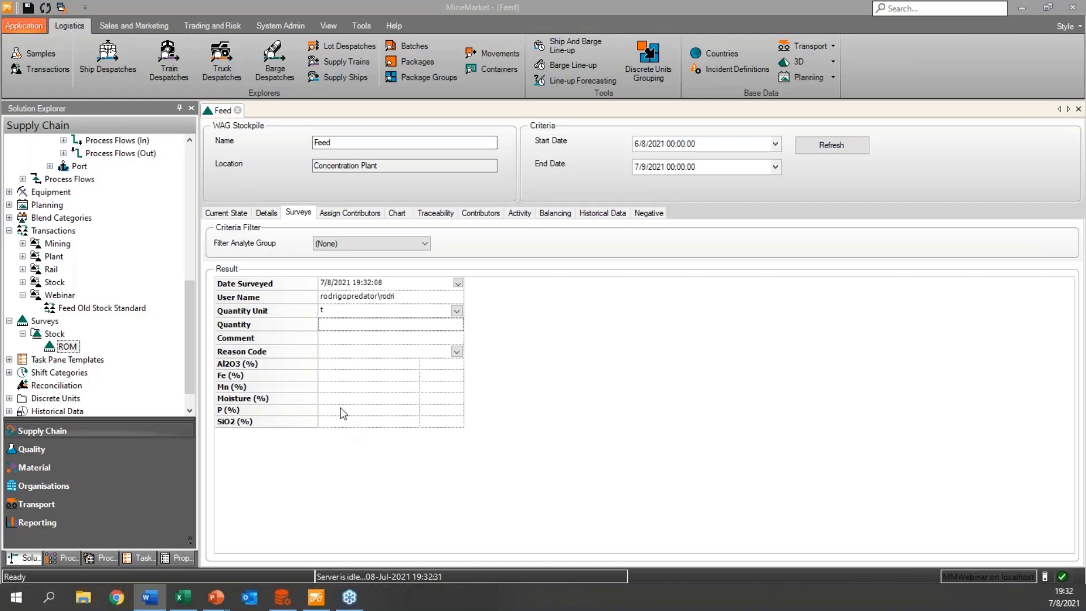
left_click(361, 411)
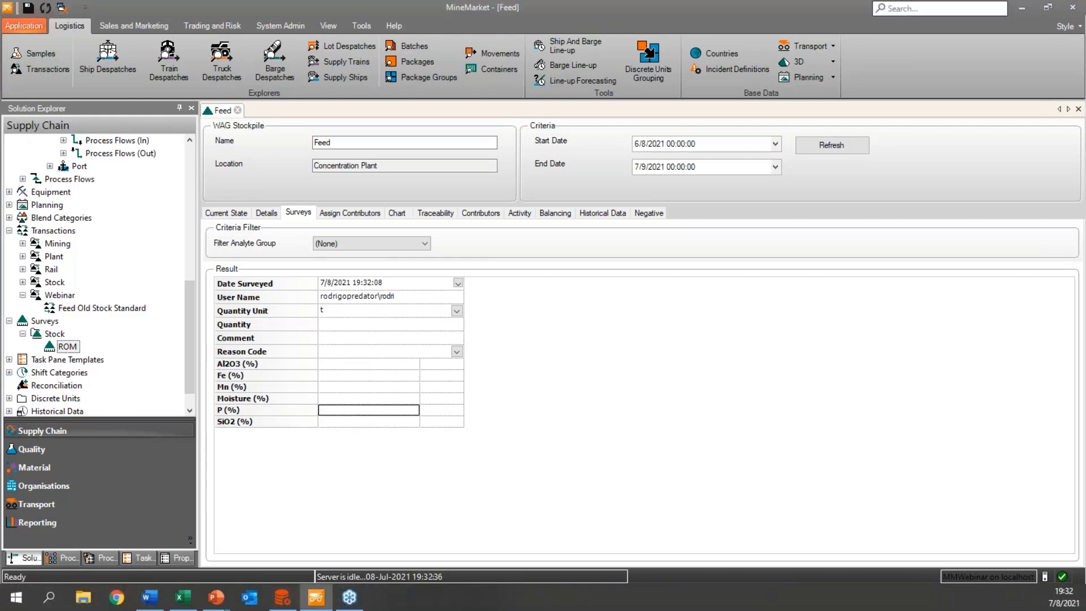
type("0.05")
left_click(361, 400)
left_click(29, 8)
left_click(46, 8)
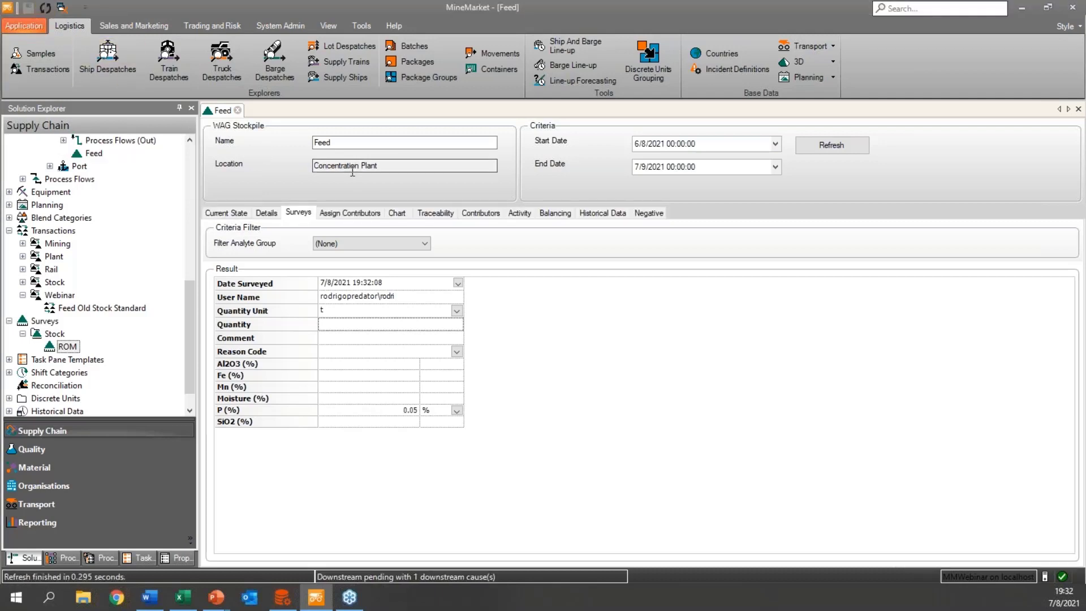
Check the P value and its source in the Feed stockpile's current state, then review the stockpile's activity.
left_click(237, 214)
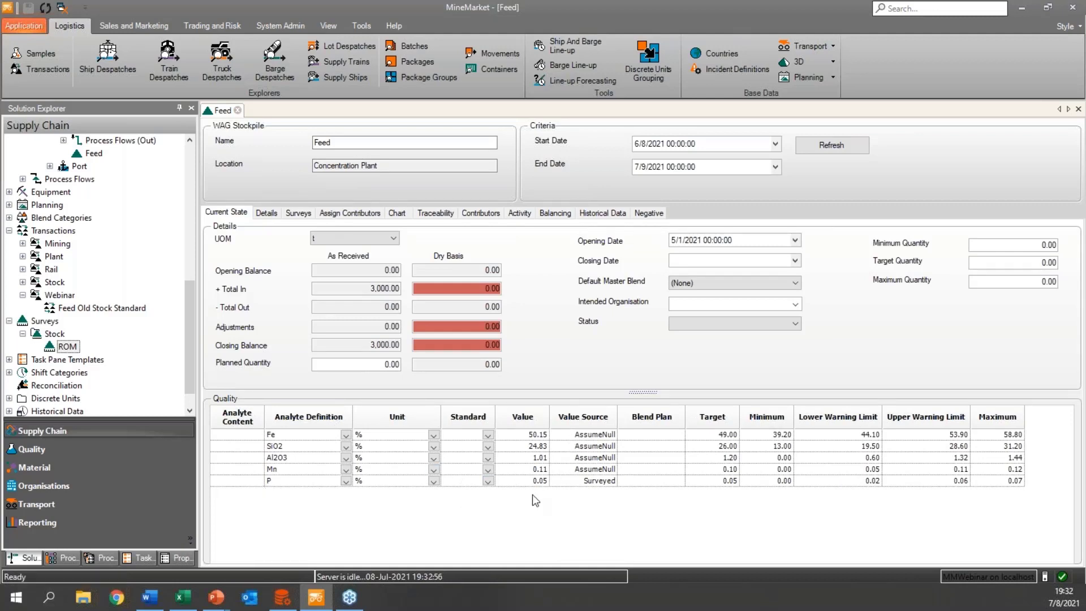
left_click(592, 482)
left_click(517, 212)
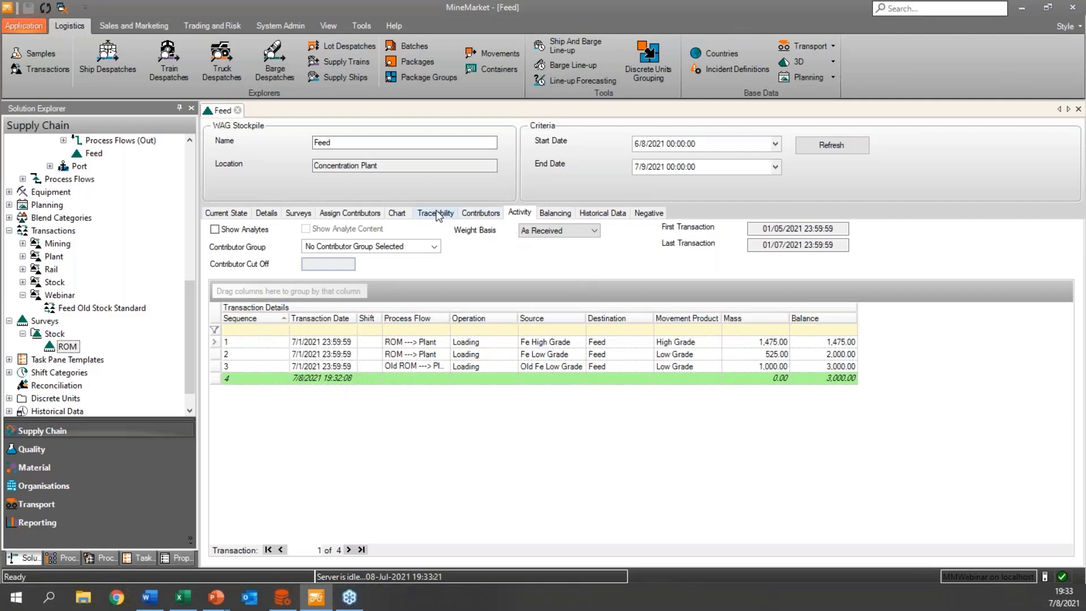
Check the Feed stockpile's contributor group options, then generate and examine its source traceability diagram using the Closing Balance method.
left_click(472, 215)
left_click(413, 233)
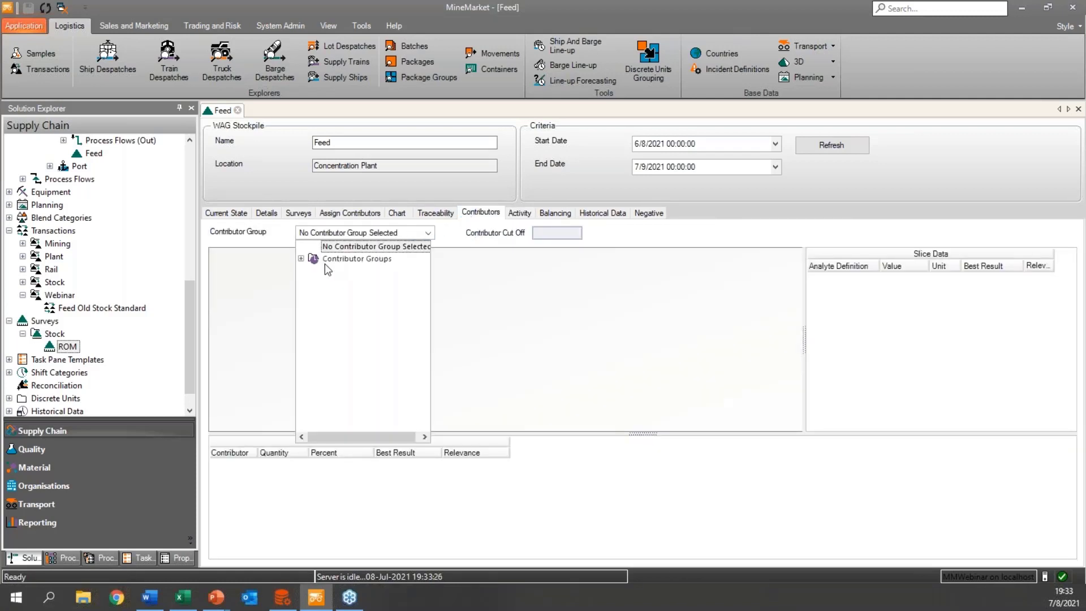
left_click(420, 215)
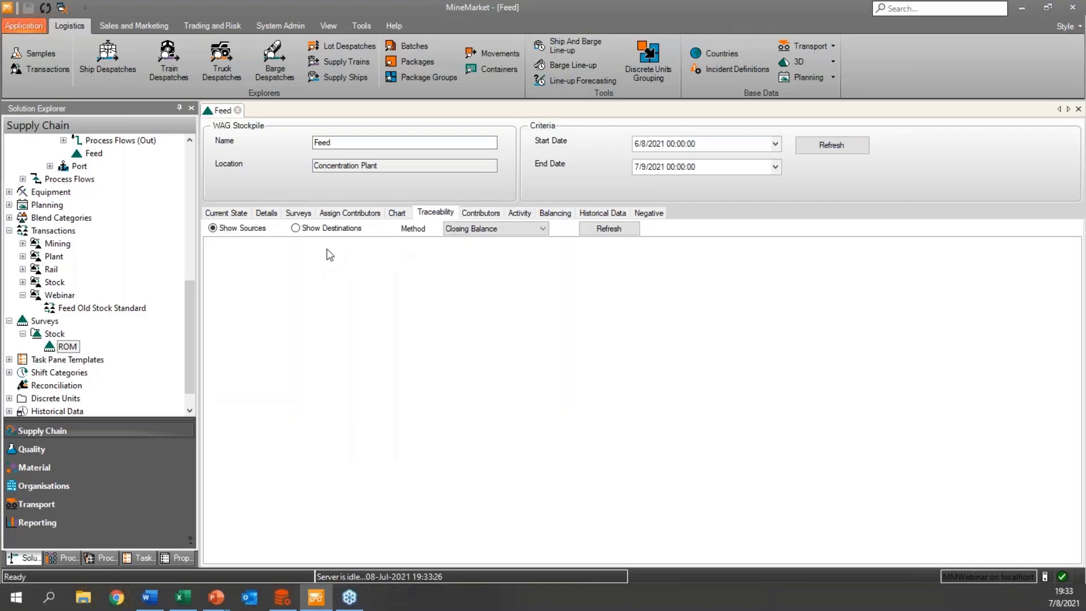
left_click(622, 234)
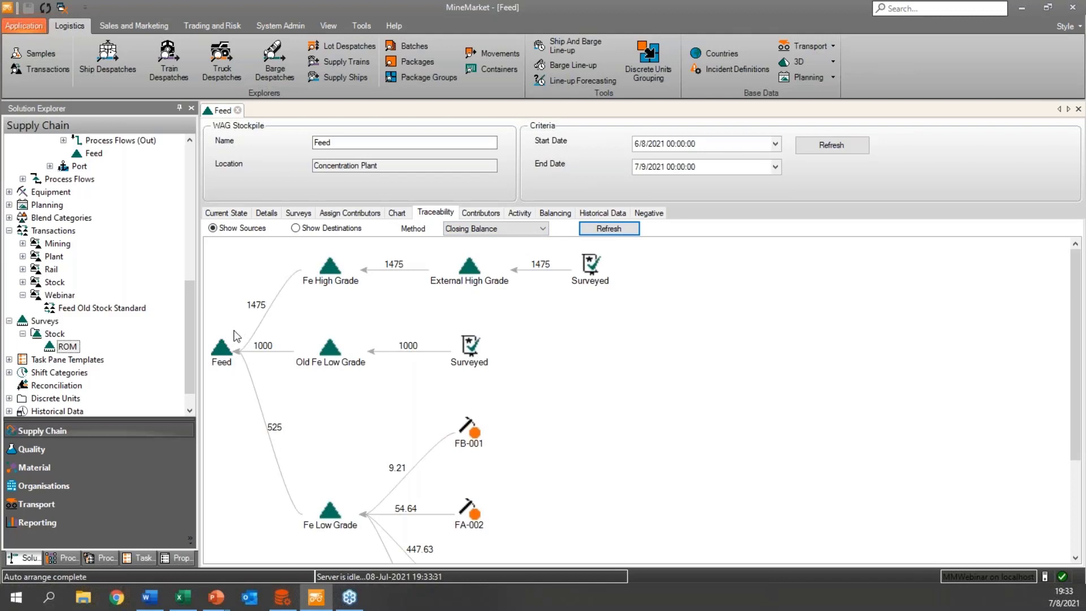
scroll(258, 358, "down", 2)
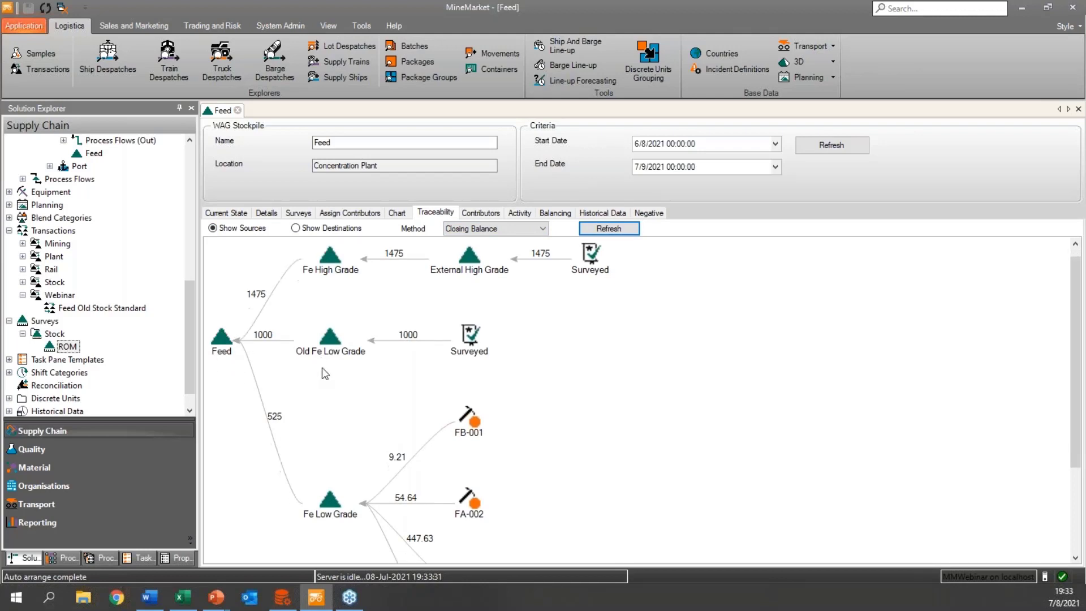
scroll(361, 446, "down", 2)
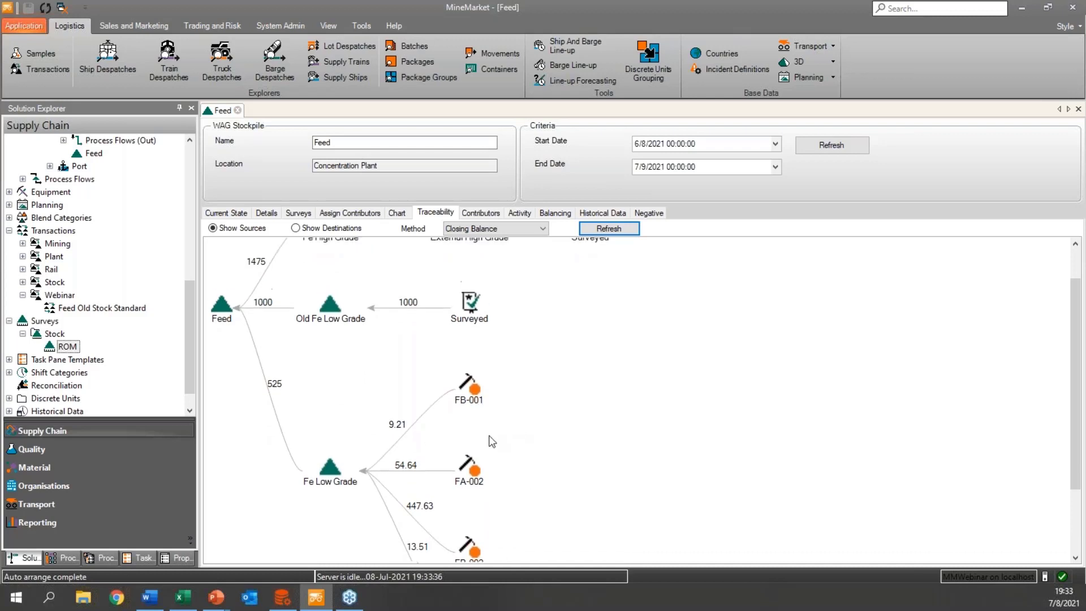
scroll(430, 396, "up", 3)
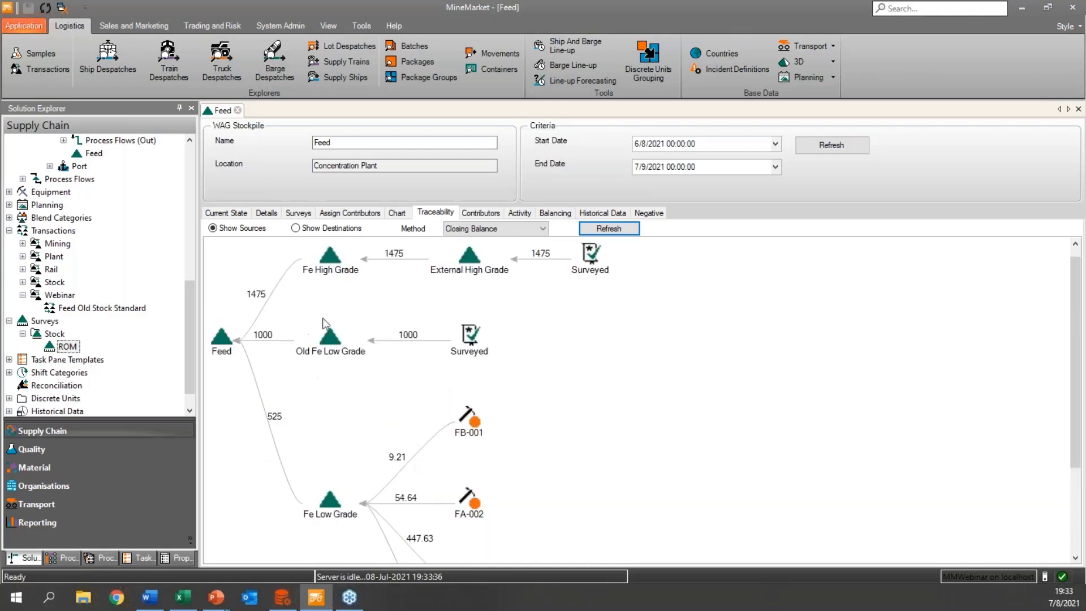
key("alt+Tab")
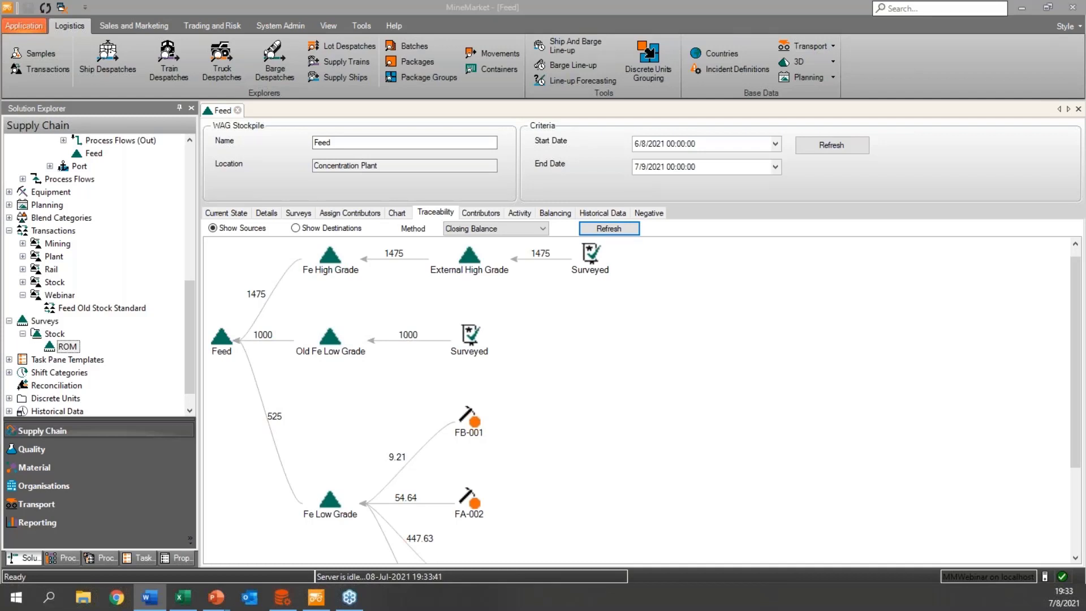
left_click(753, 364)
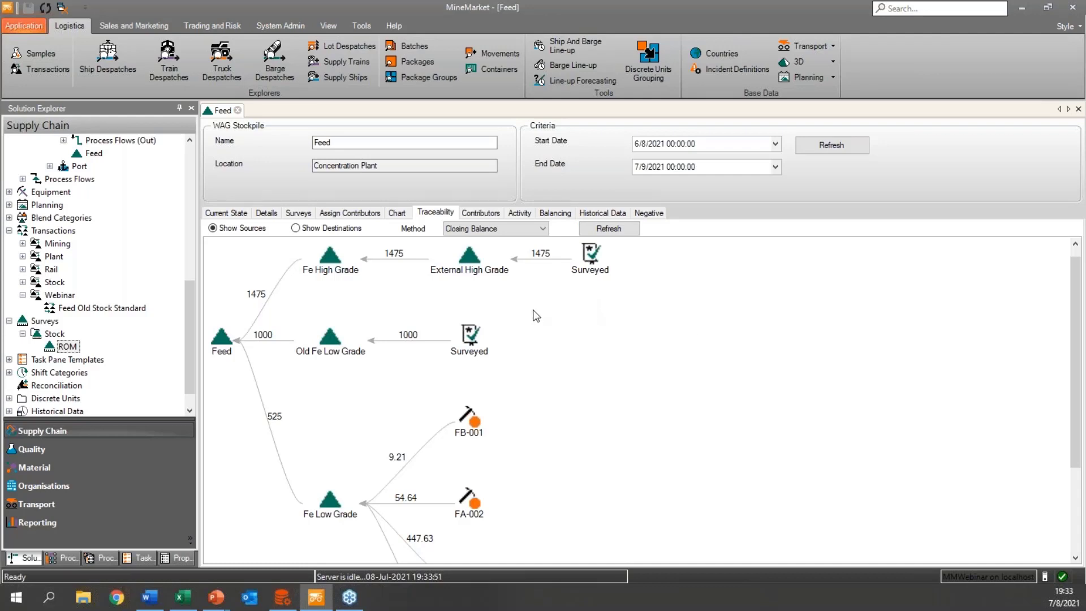
key("alt+Tab")
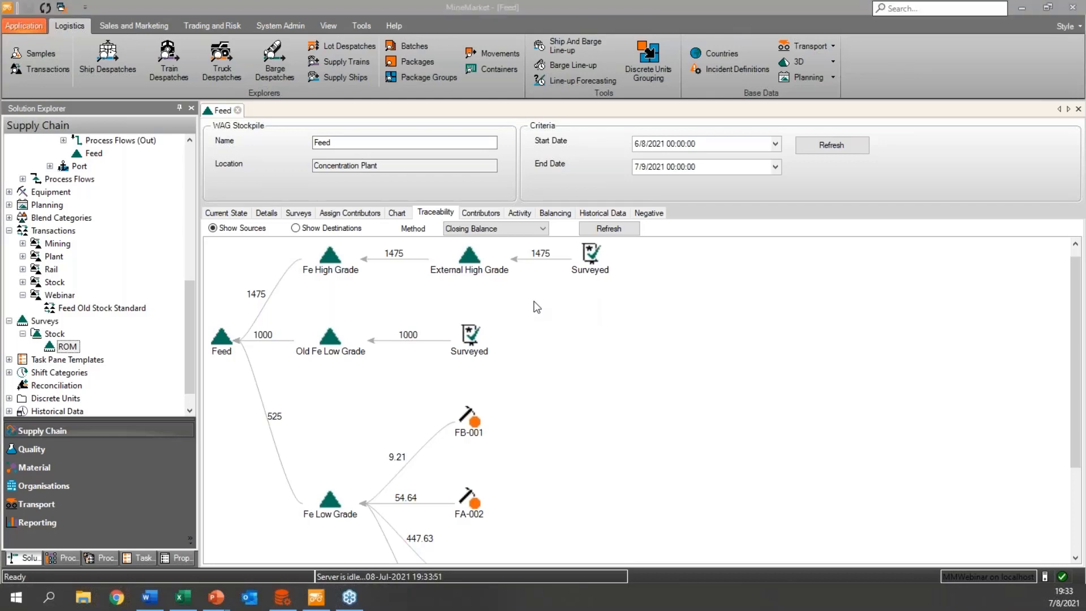